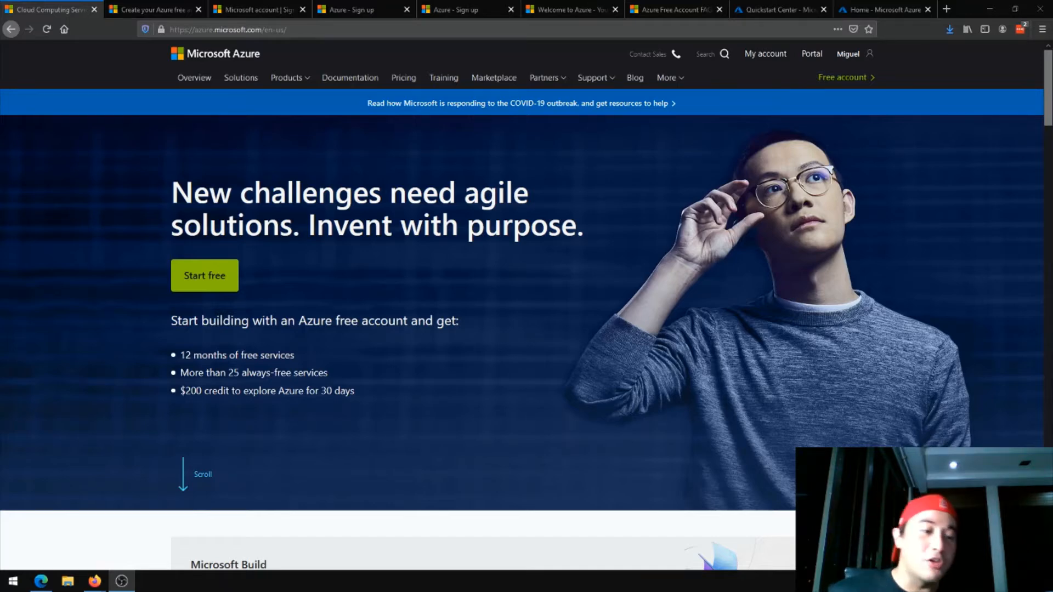
pyautogui.hotkey('alt', 'Tab')
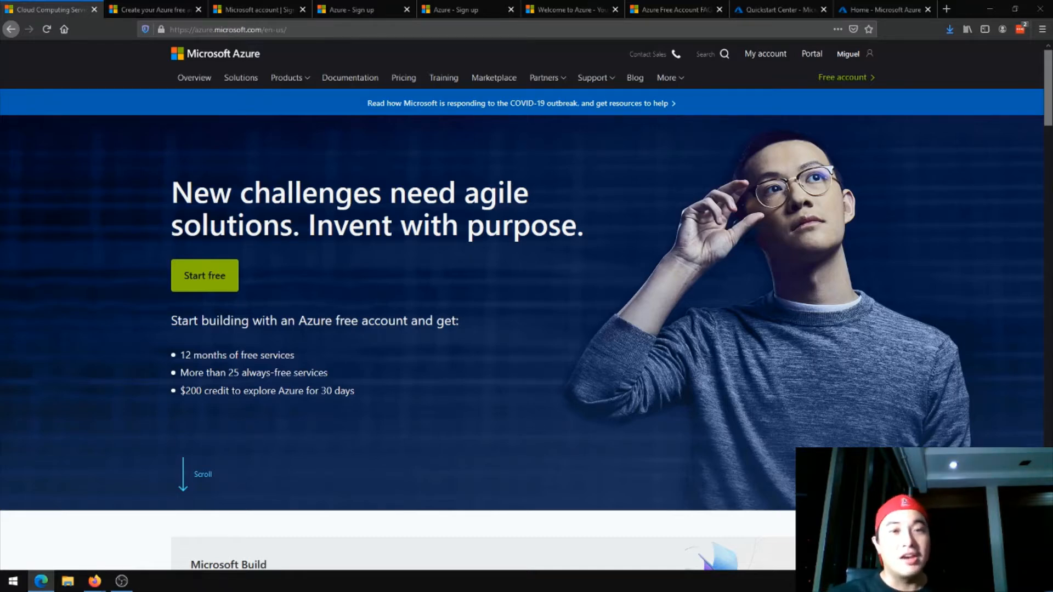
pyautogui.hotkey('alt', 'Tab')
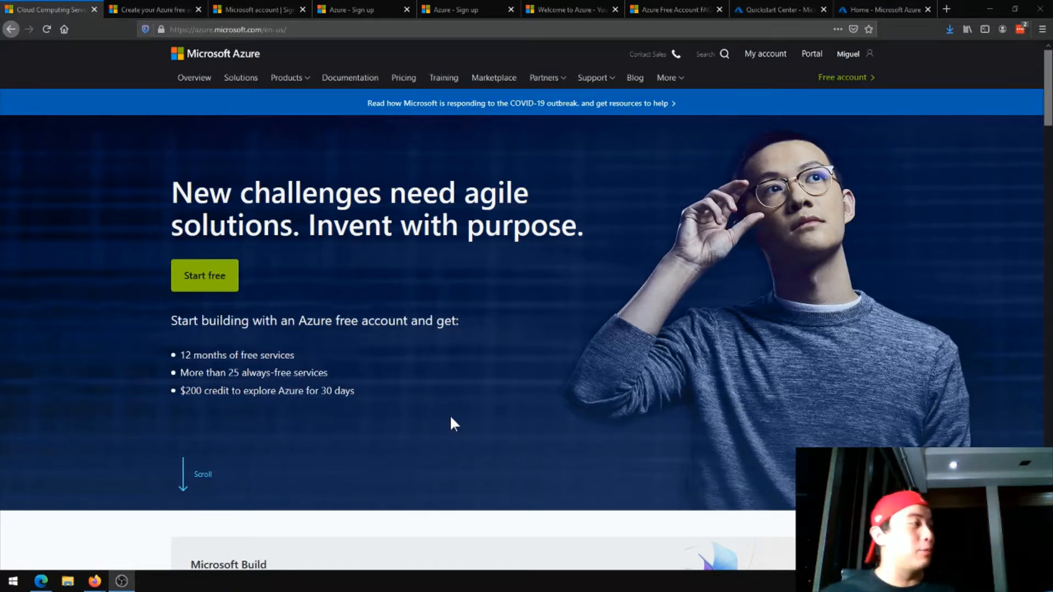
# Review the Azure home page down to its products and services overview, and the page offering a free account
pyautogui.scroll(-7, 451, 422)
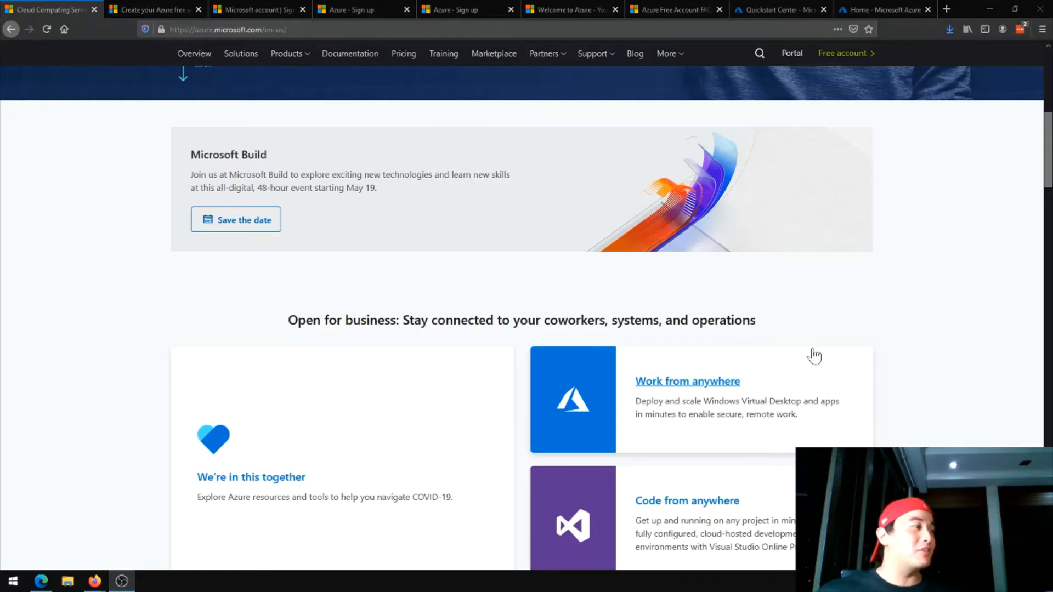
pyautogui.scroll(-10, 814, 356)
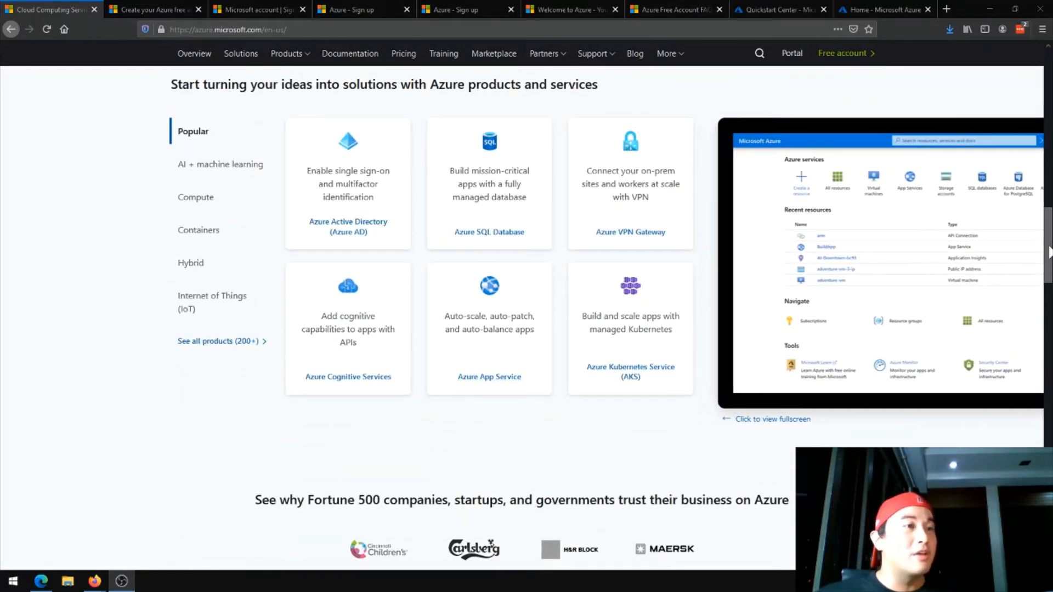
pyautogui.moveTo(1049, 252); pyautogui.dragTo(1047, 80)
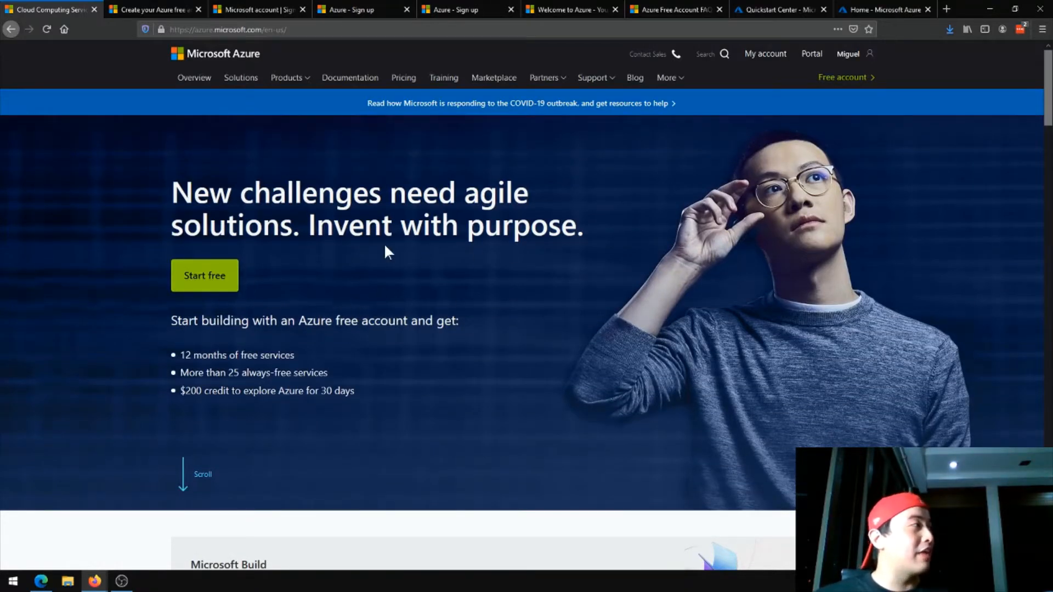
pyautogui.click(155, 9)
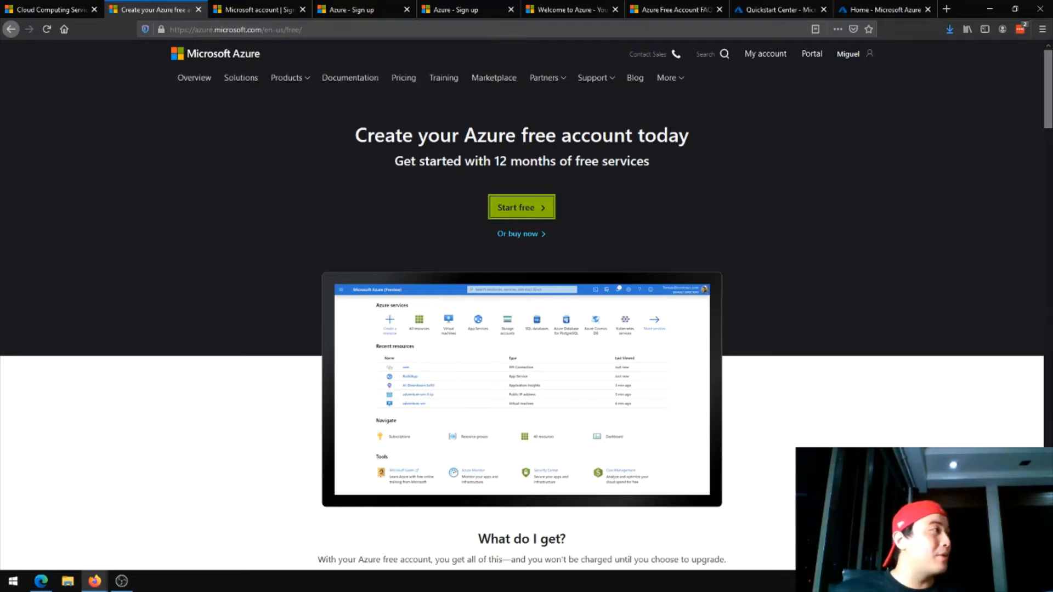
# Review the Microsoft account page and the Azure free account sign-up form, from the About you section to the Agreement section
pyautogui.click(248, 6)
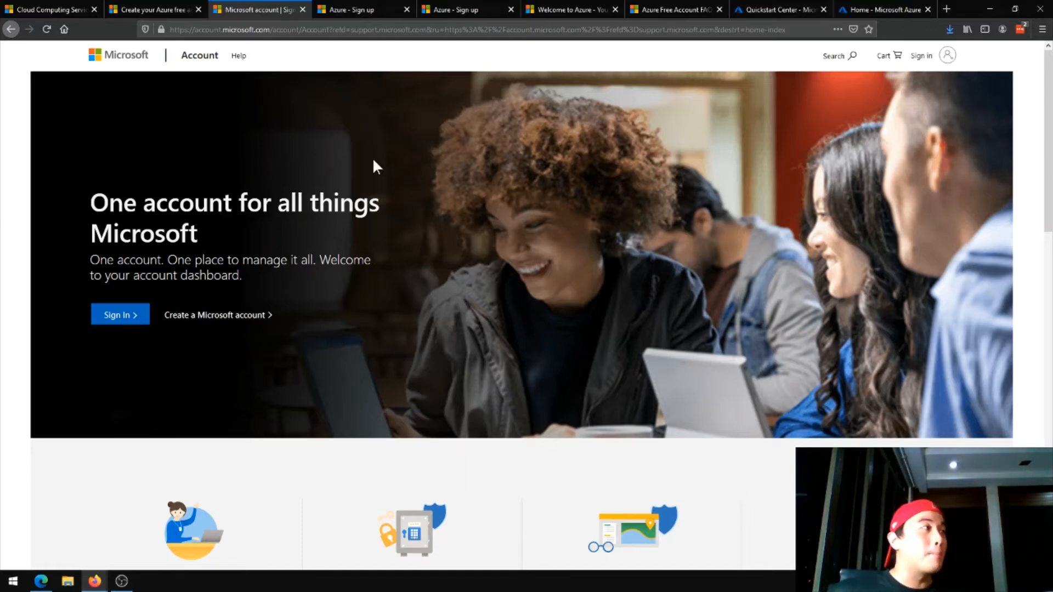
pyautogui.click(363, 11)
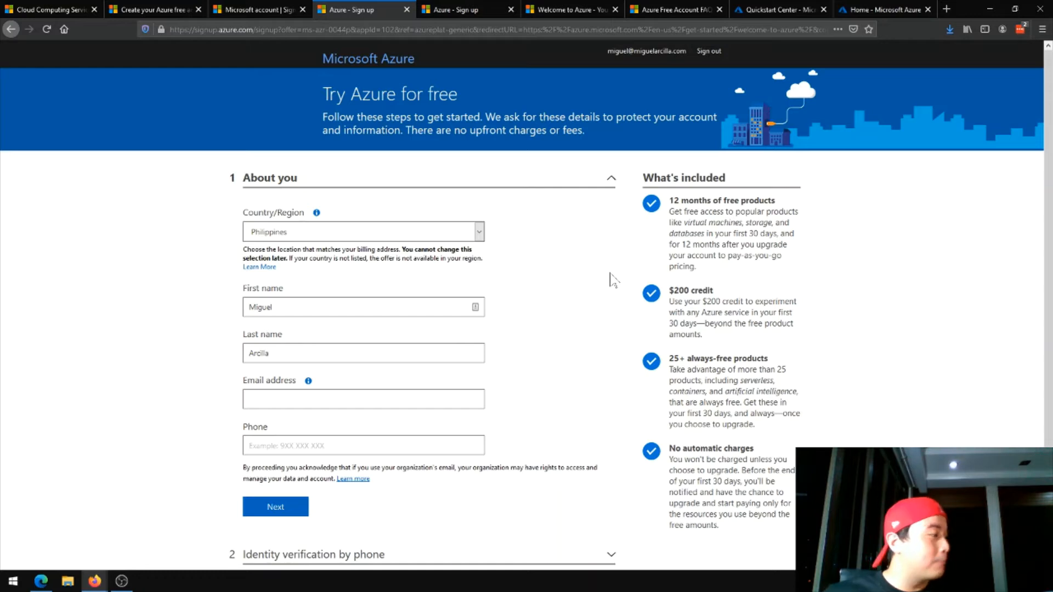
pyautogui.scroll(-3, 519, 412)
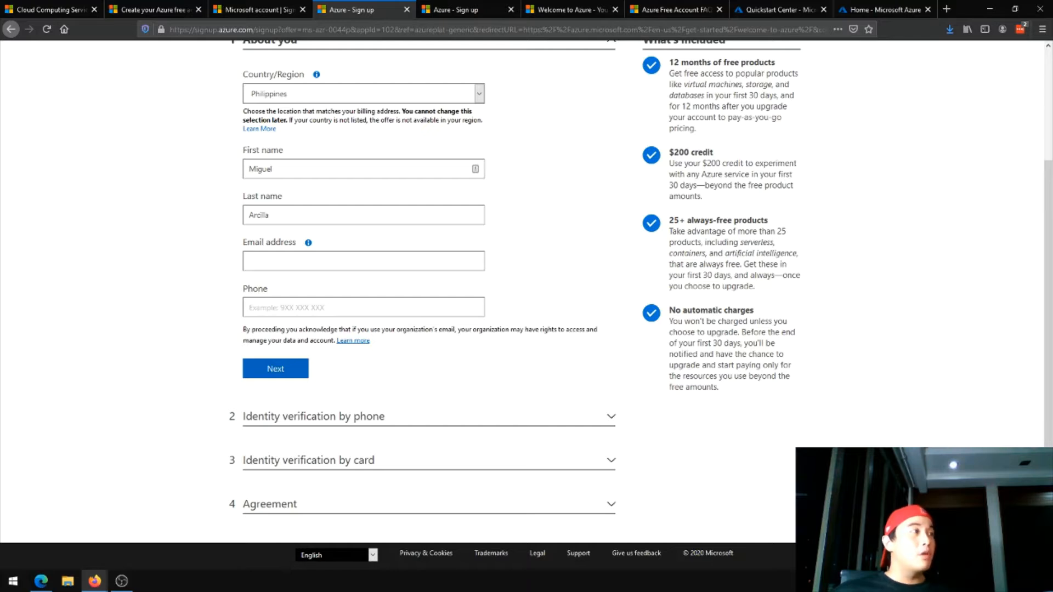
pyautogui.click(481, 17)
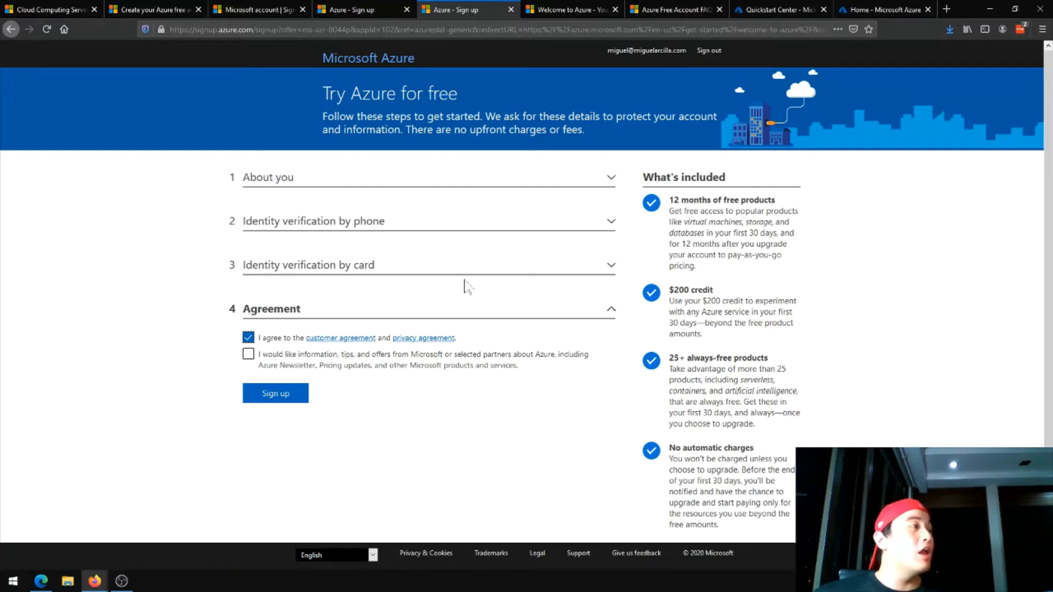
# Look over the Azure welcome page shown after sign-up and the portal's Quickstart Center
pyautogui.click(570, 11)
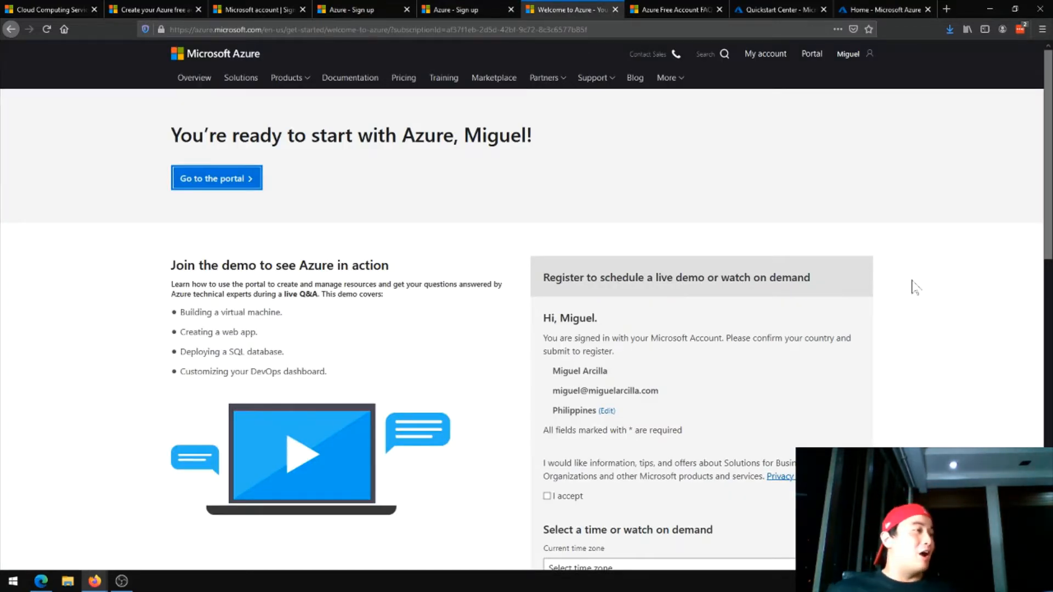
pyautogui.scroll(-4, 913, 286)
pyautogui.scroll(4, 877, 286)
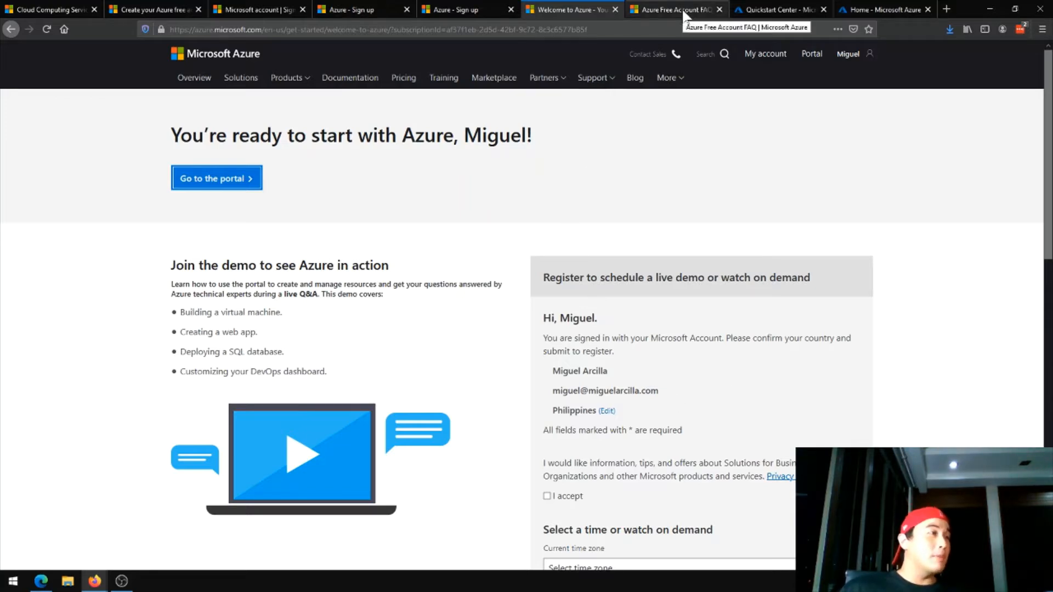
pyautogui.click(795, 2)
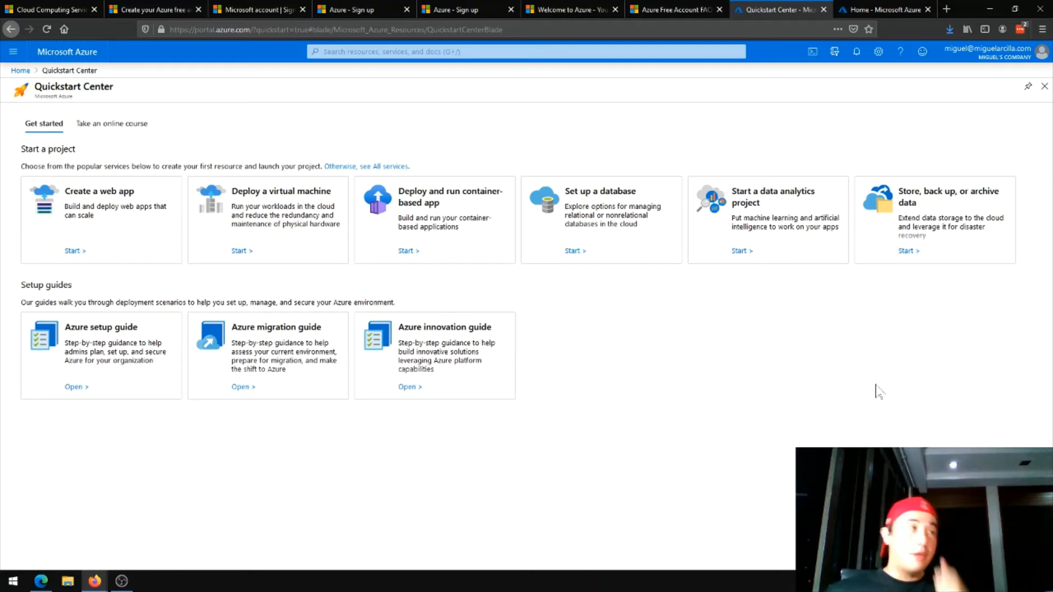
# Show the Azure portal home page and view the signed-in account's details and account switching options
pyautogui.click(877, 12)
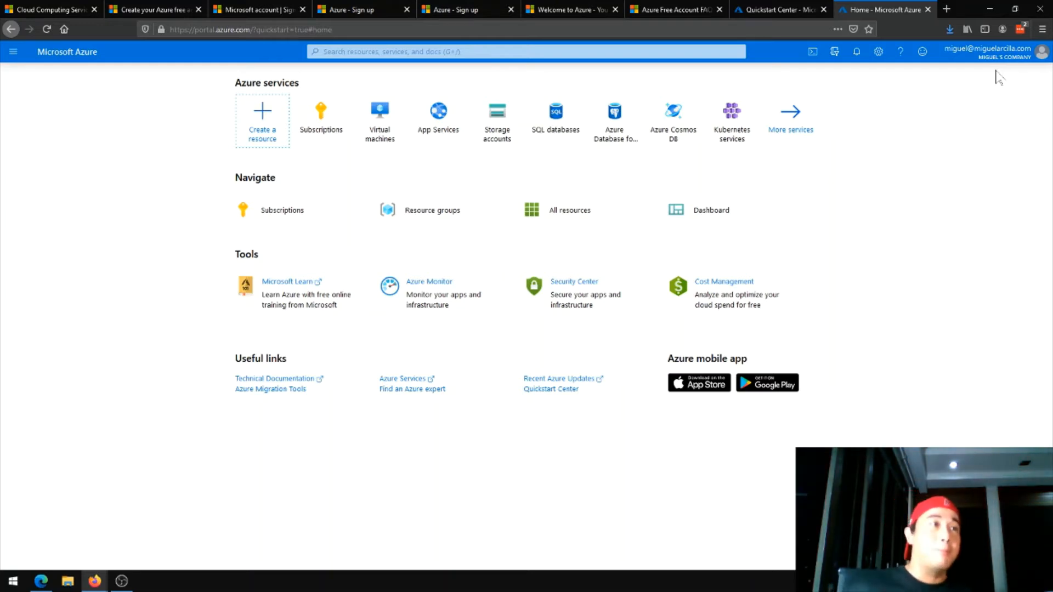
pyautogui.click(987, 52)
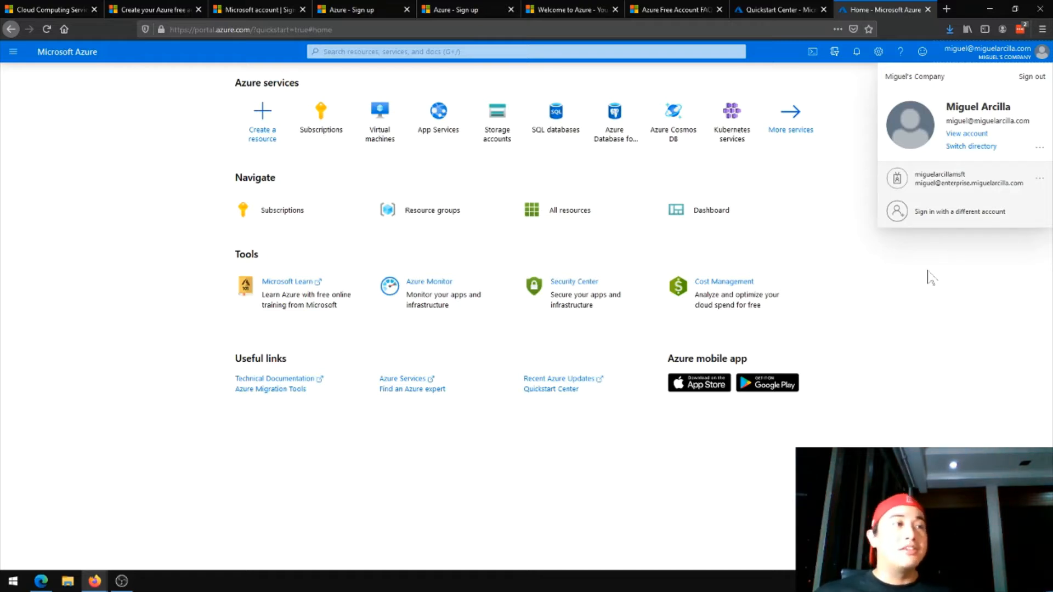
pyautogui.click(930, 277)
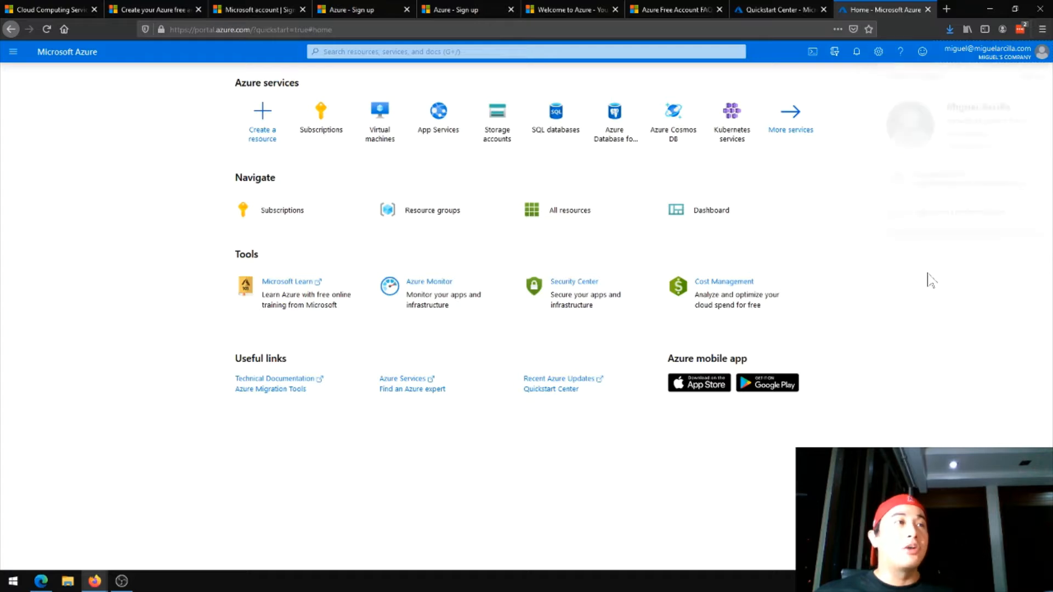
# View the portal's feedback form and its help resources, closing each one
pyautogui.click(921, 53)
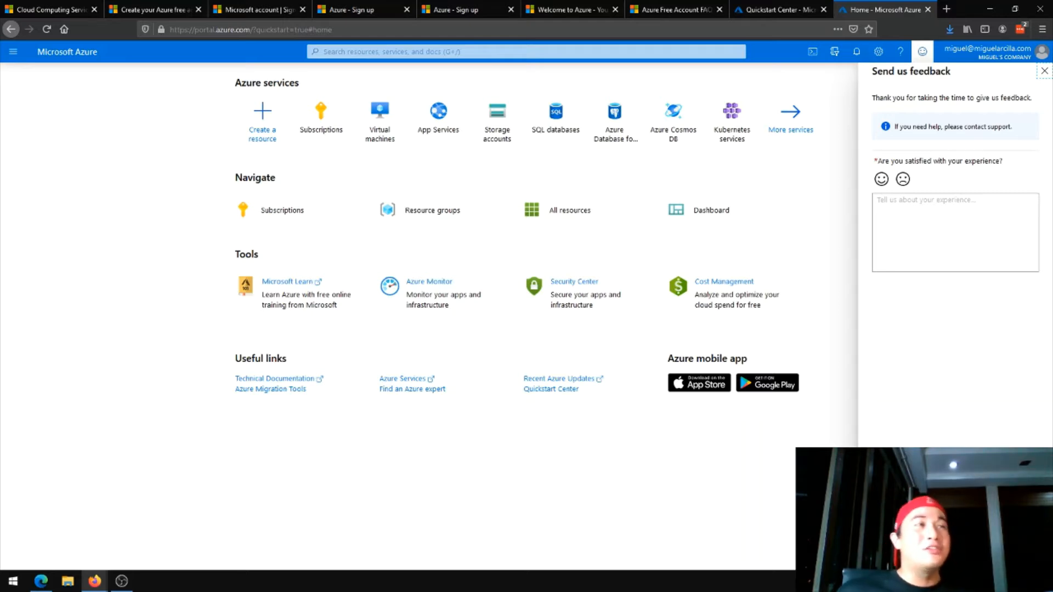
pyautogui.click(1044, 71)
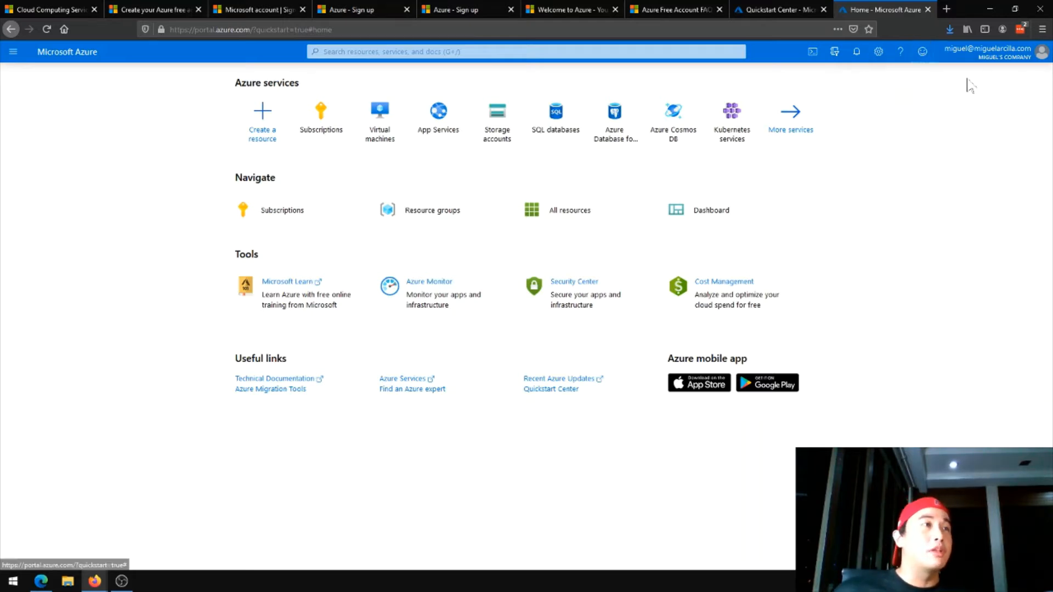
pyautogui.click(901, 53)
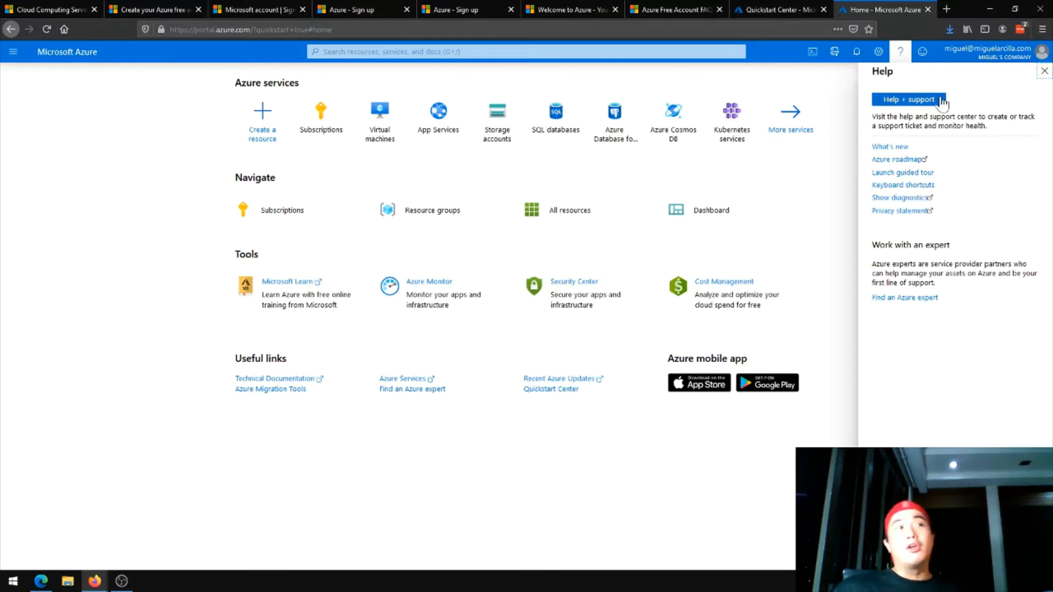
pyautogui.click(1044, 72)
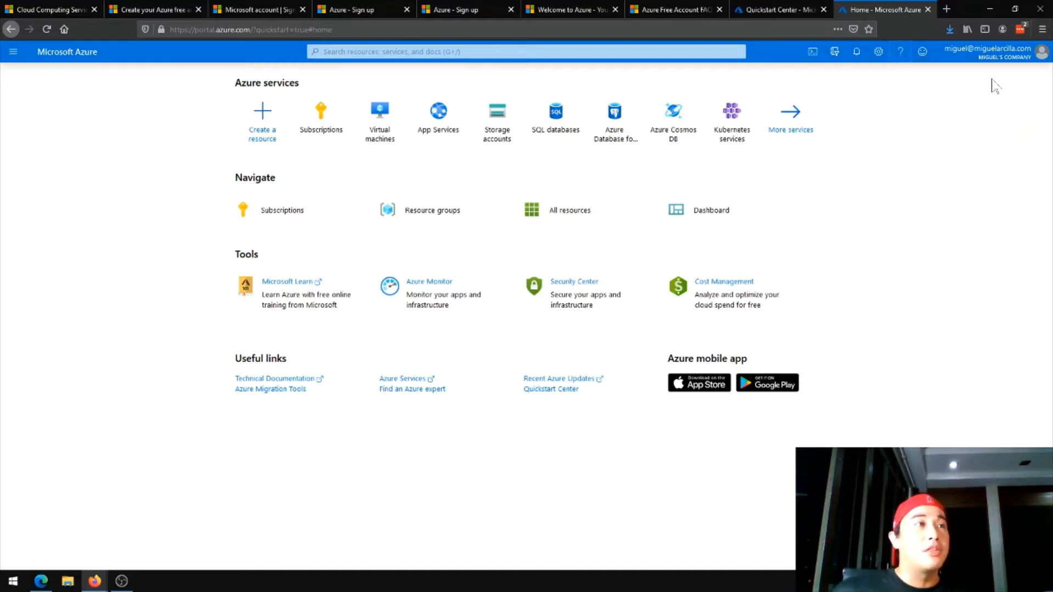
# Try the black theme in the portal settings, restore the blue-and-white theme and close the settings
pyautogui.click(879, 52)
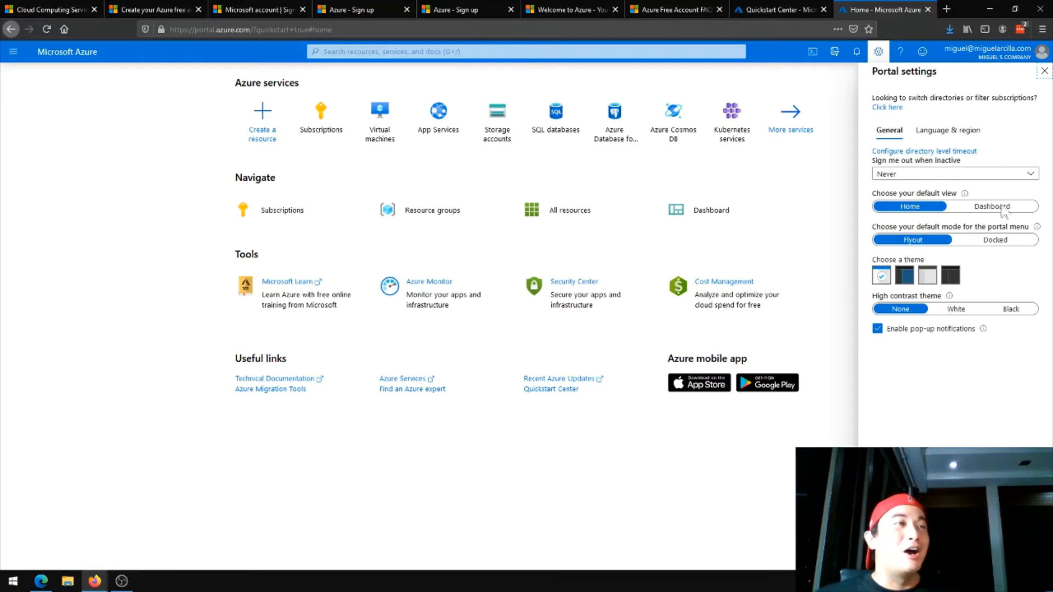
pyautogui.click(949, 276)
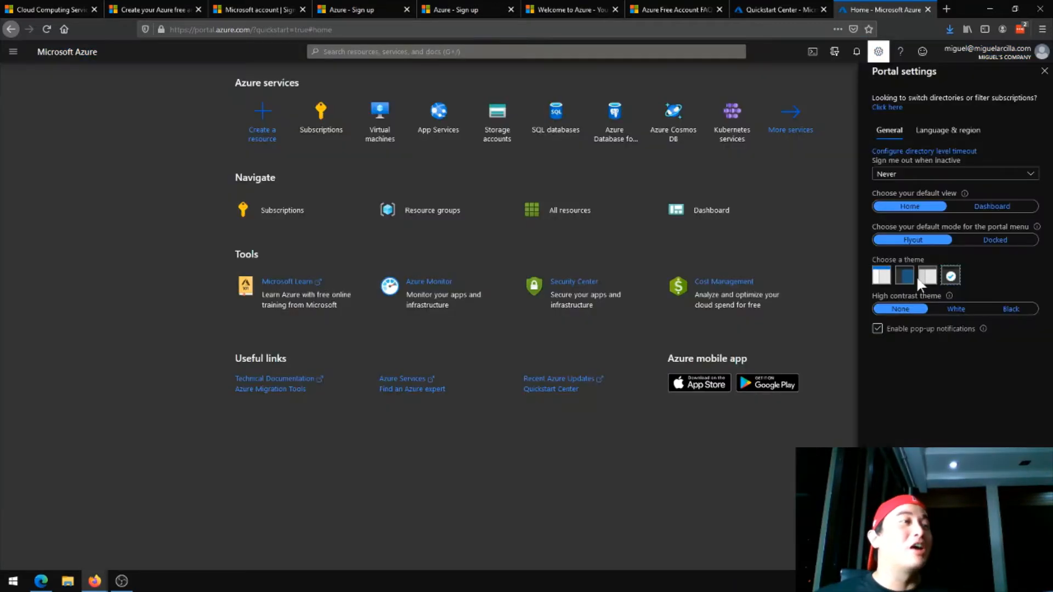
pyautogui.click(879, 279)
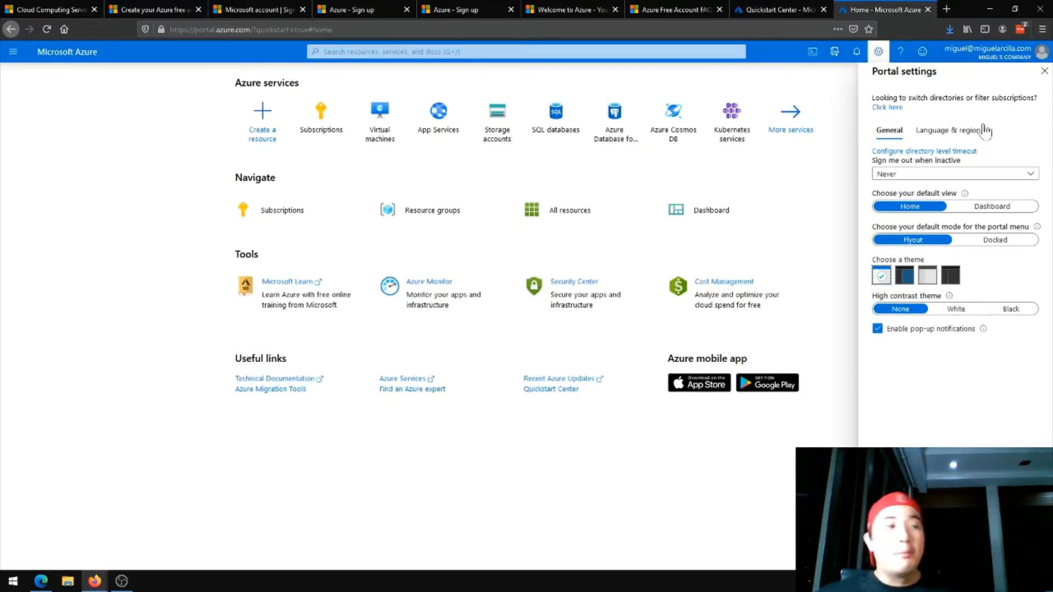
pyautogui.click(1045, 71)
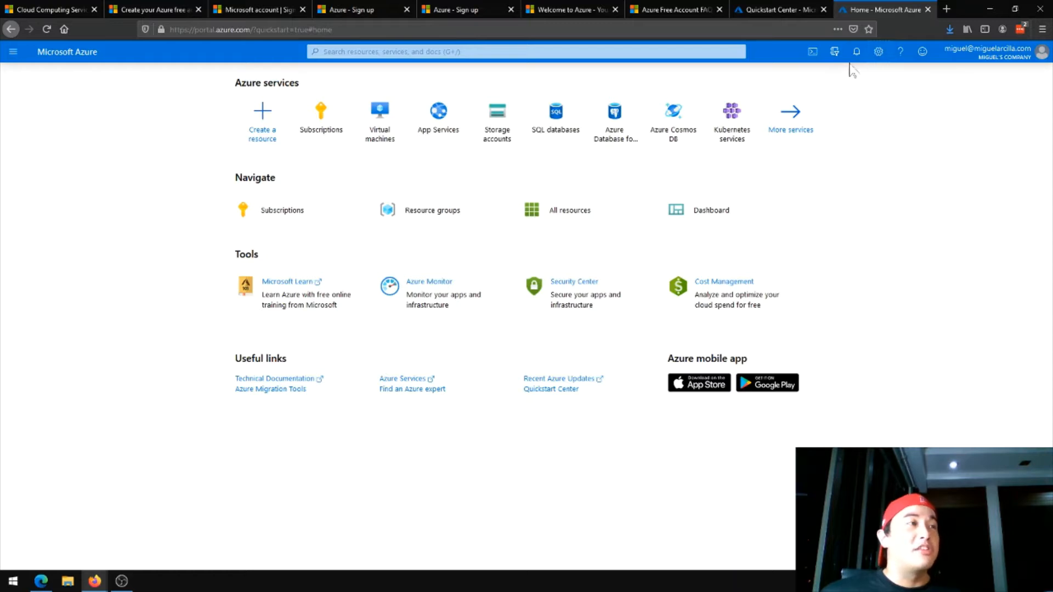
# Check the portal's notifications and the Directory + subscription options, comparing the latter with the accounts available for switching
pyautogui.click(855, 55)
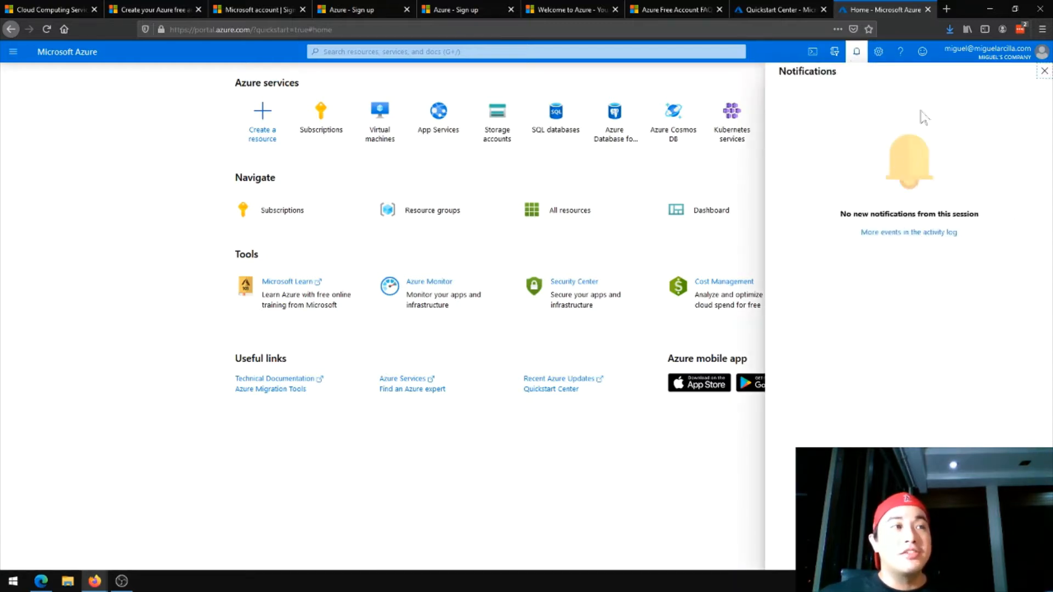
pyautogui.click(1043, 73)
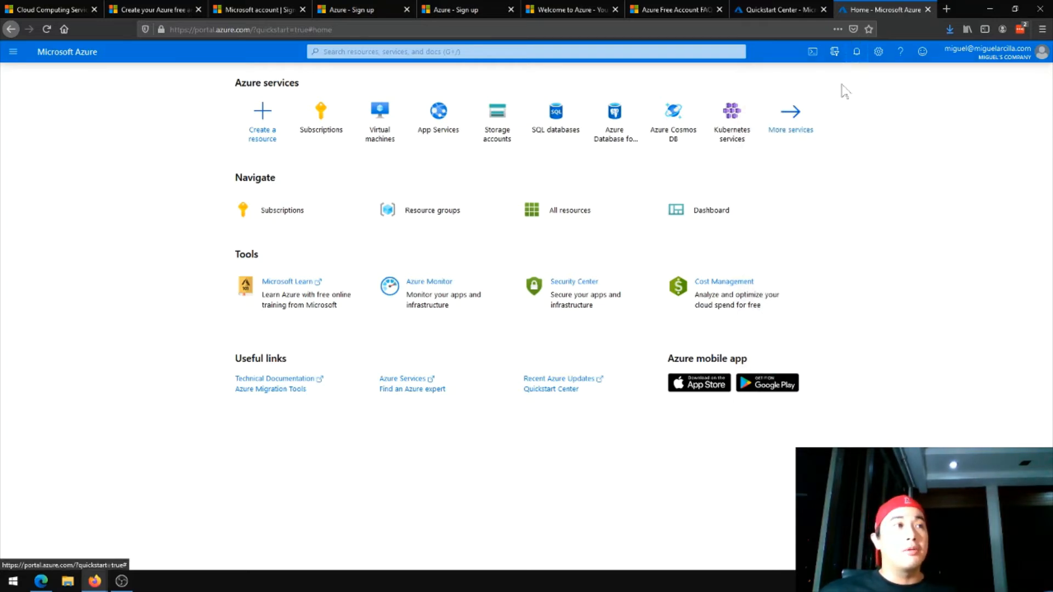
pyautogui.click(834, 51)
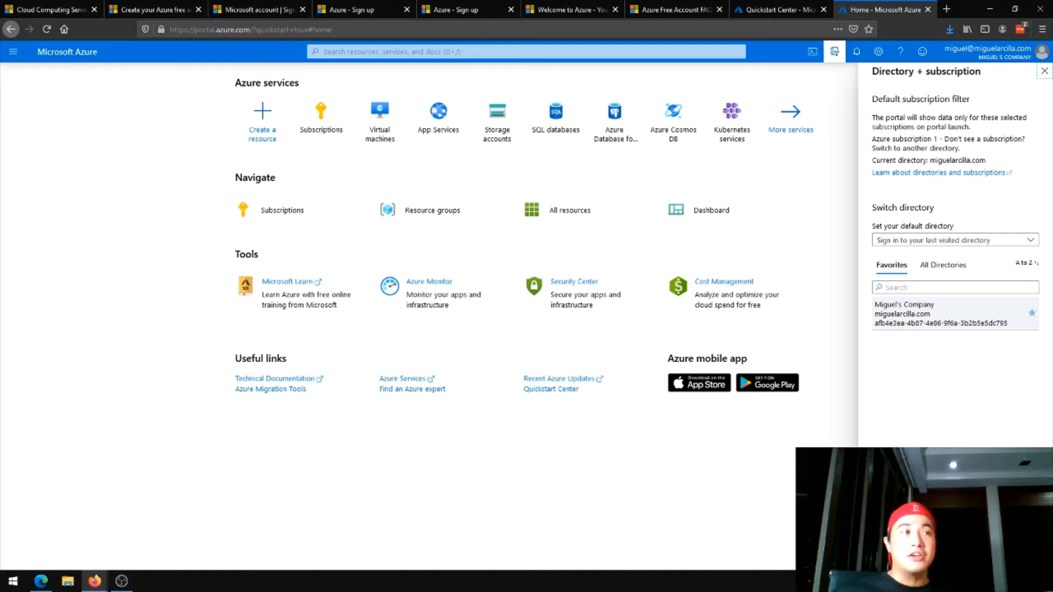
pyautogui.click(982, 61)
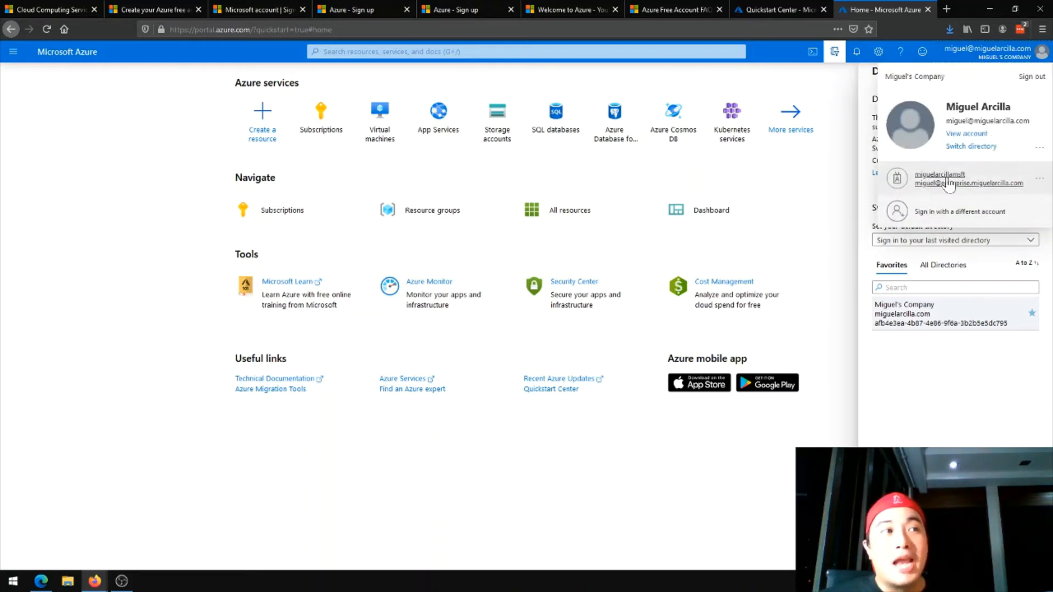
pyautogui.click(972, 414)
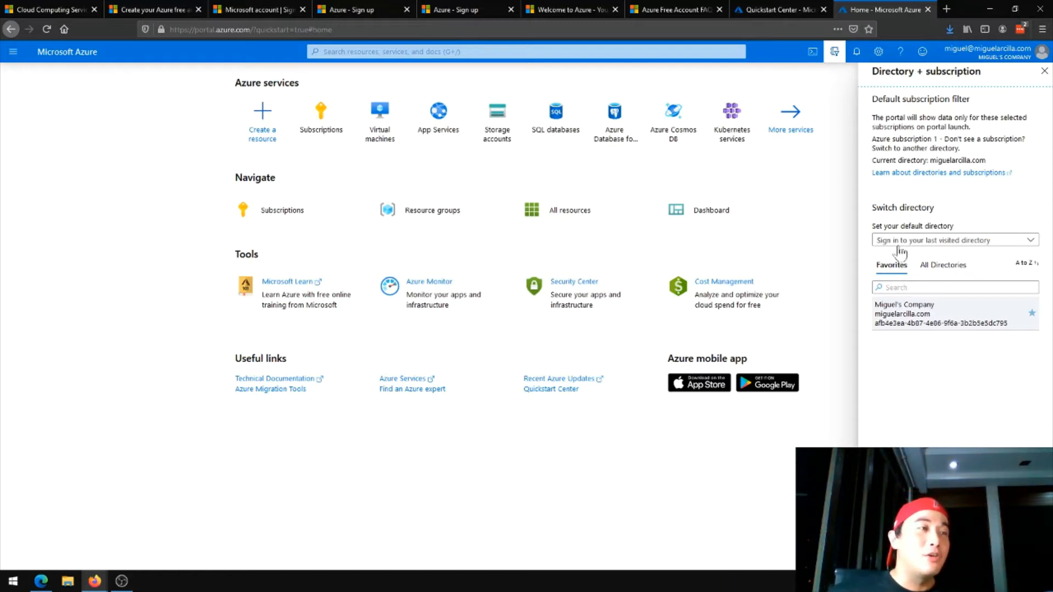
pyautogui.click(1042, 72)
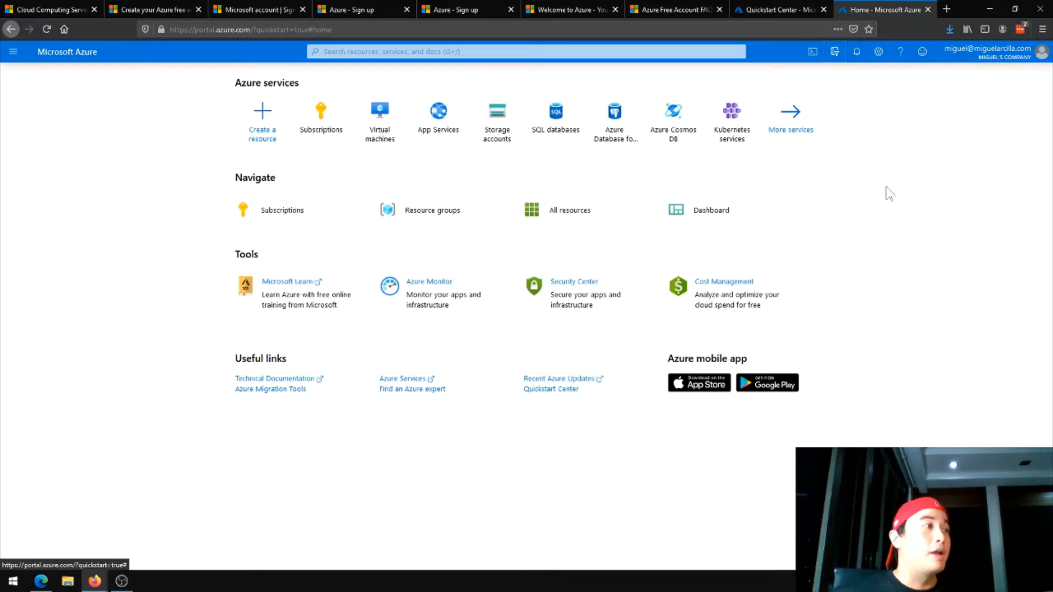
# View the Azure Cloud Shell welcome prompt with its Bash and PowerShell choices twice, closing it without choosing a shell
pyautogui.click(811, 55)
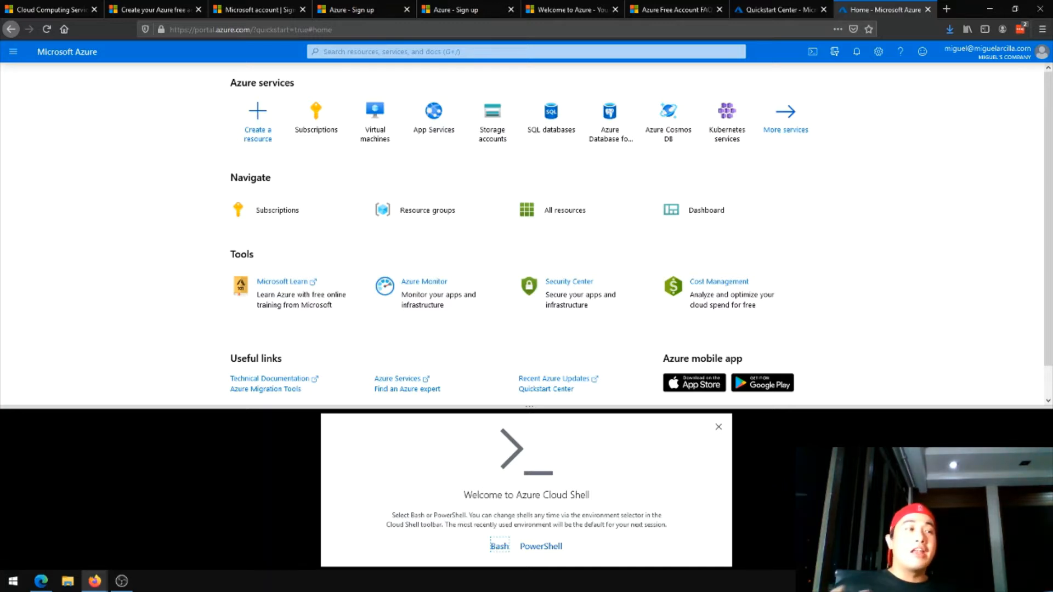
pyautogui.click(719, 427)
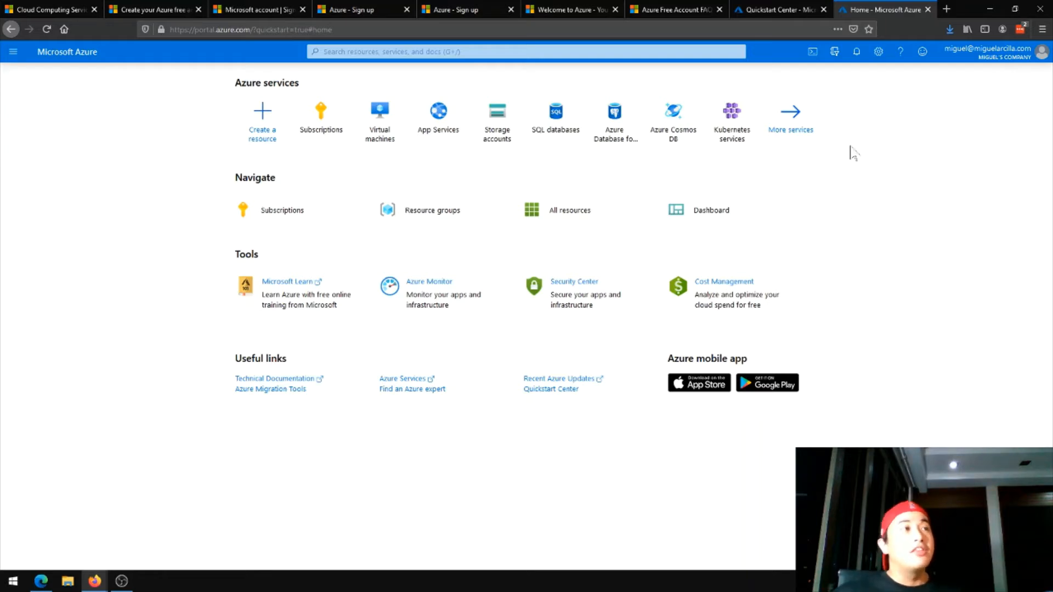
pyautogui.click(813, 52)
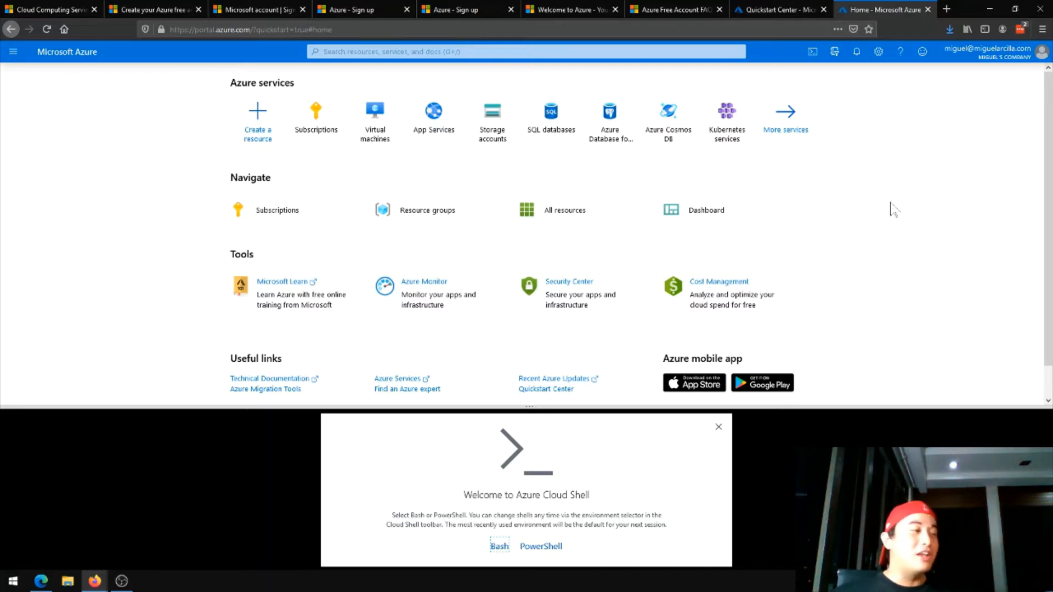
pyautogui.click(718, 427)
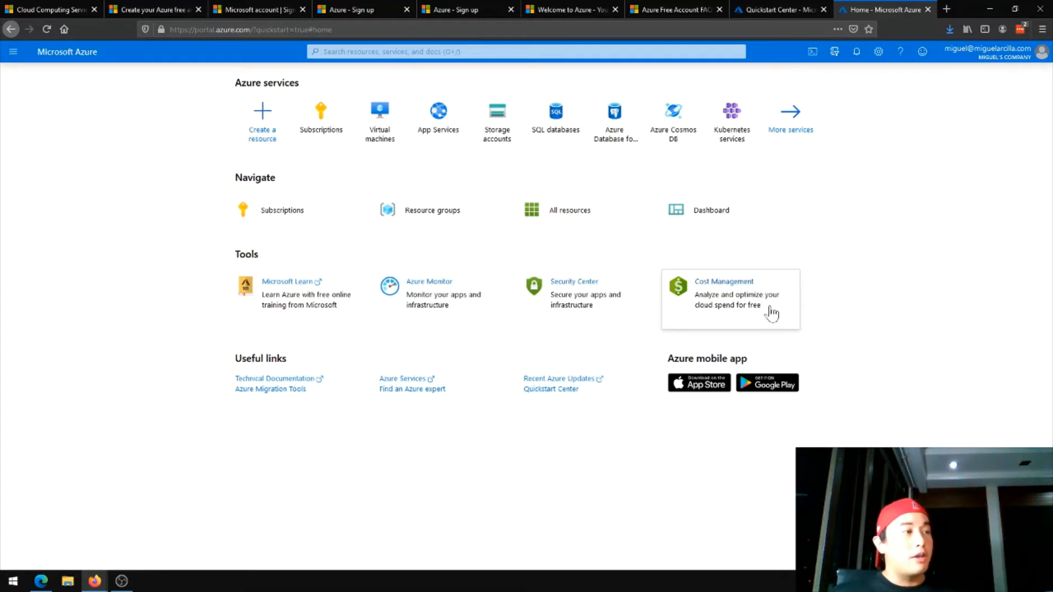
# View the list of Azure subscriptions in the current directory from the portal home page
pyautogui.click(283, 217)
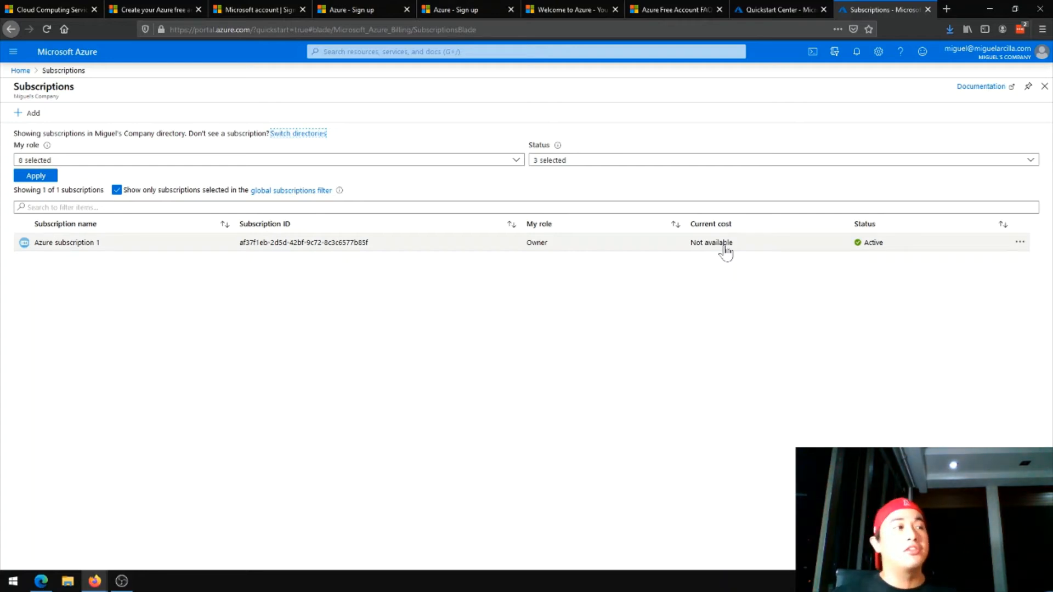
# Leave the subscriptions list and start a new resource group in Azure subscription 1 with the name demo-rg
pyautogui.click(1043, 91)
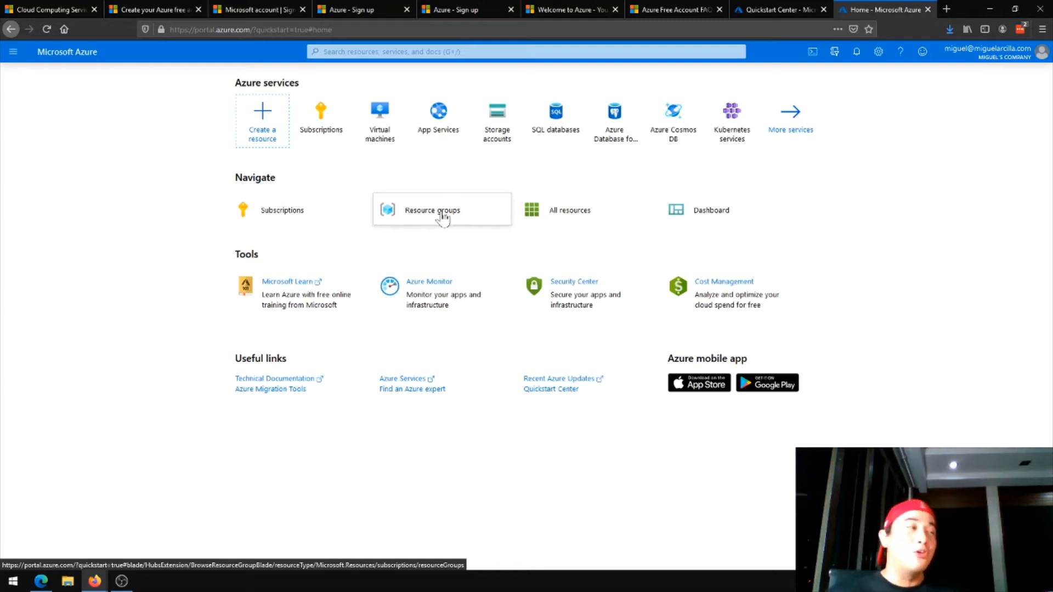
pyautogui.click(443, 218)
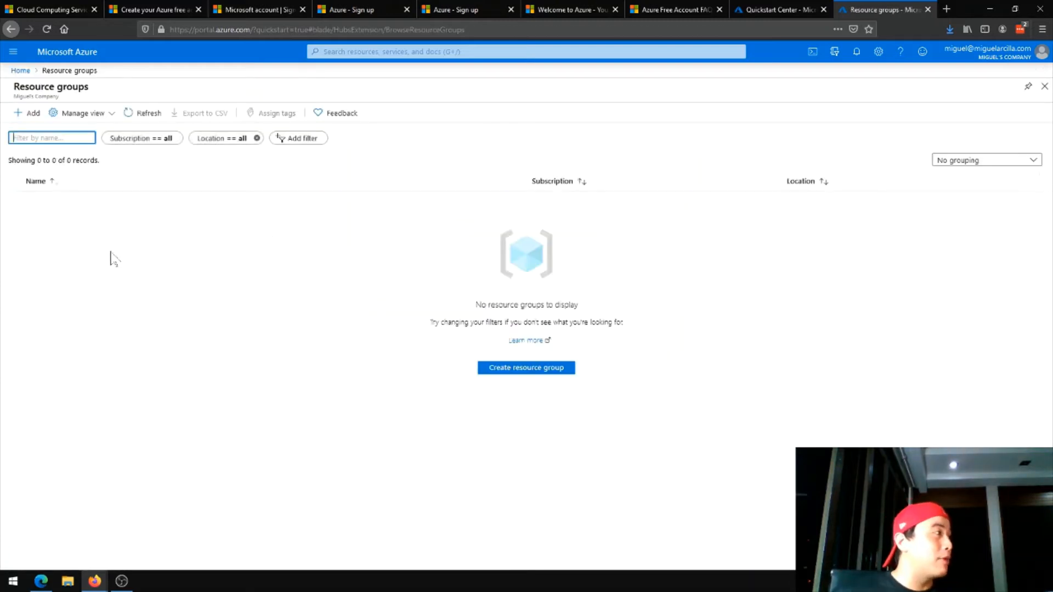
pyautogui.click(32, 115)
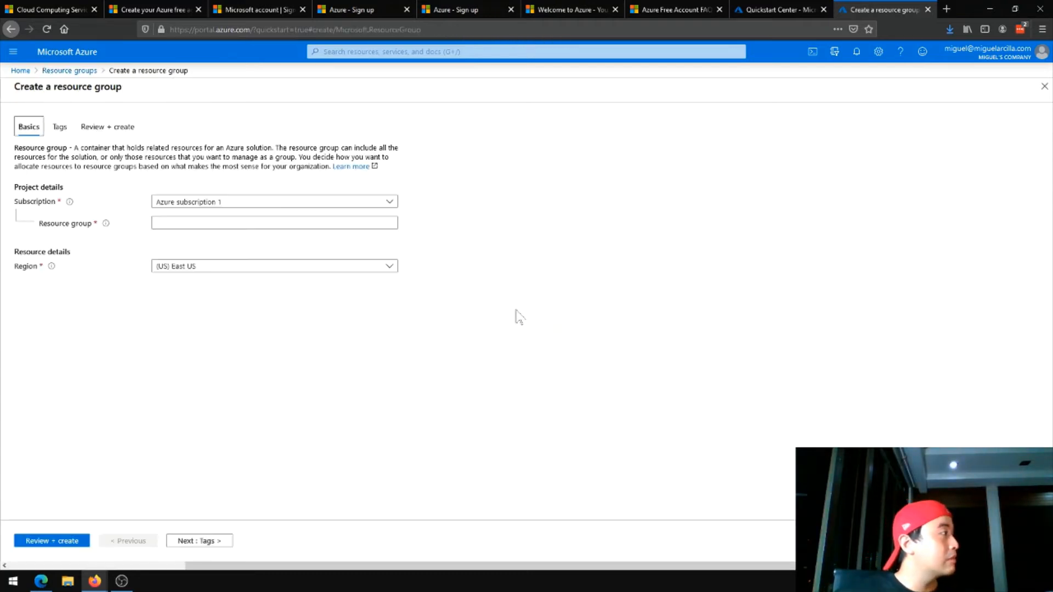
pyautogui.click(231, 222)
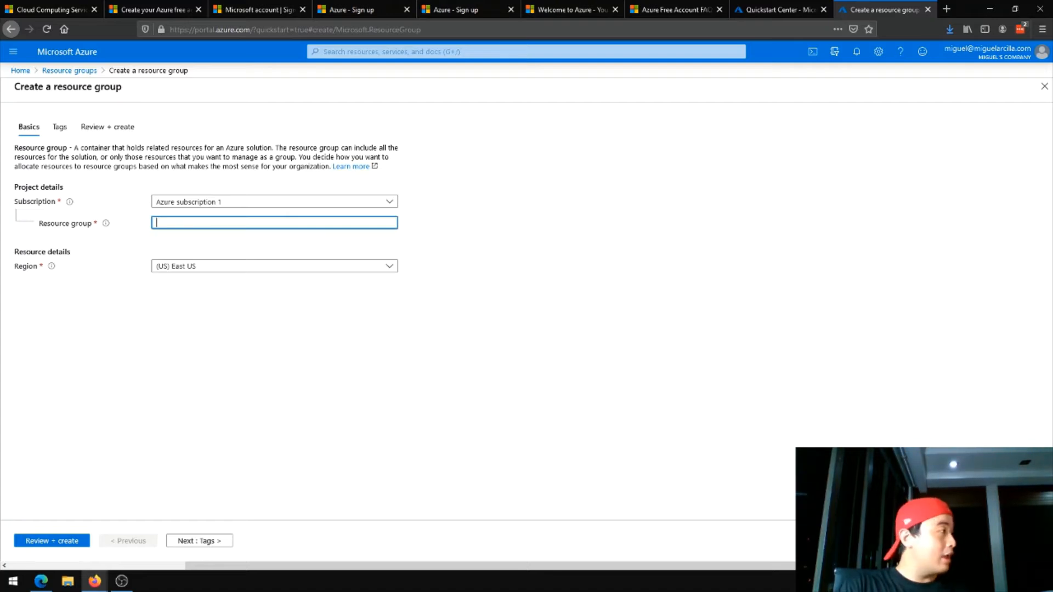
pyautogui.write('demo-rg')
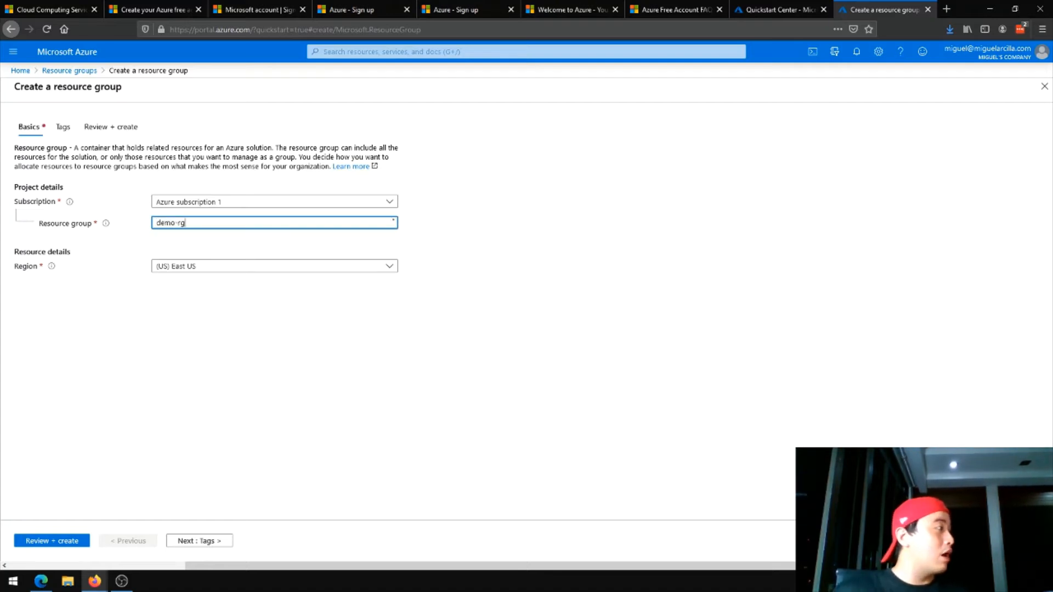
# Set the new resource group's region to (Asia Pacific) Southeast Asia
pyautogui.click(274, 266)
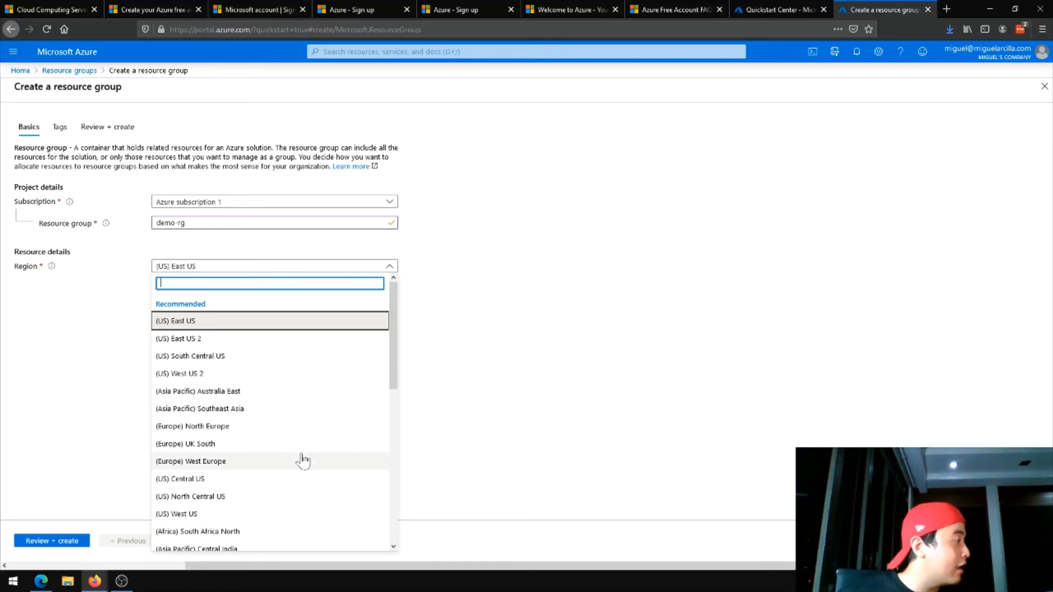
pyautogui.scroll(-4, 301, 459)
pyautogui.scroll(4, 313, 437)
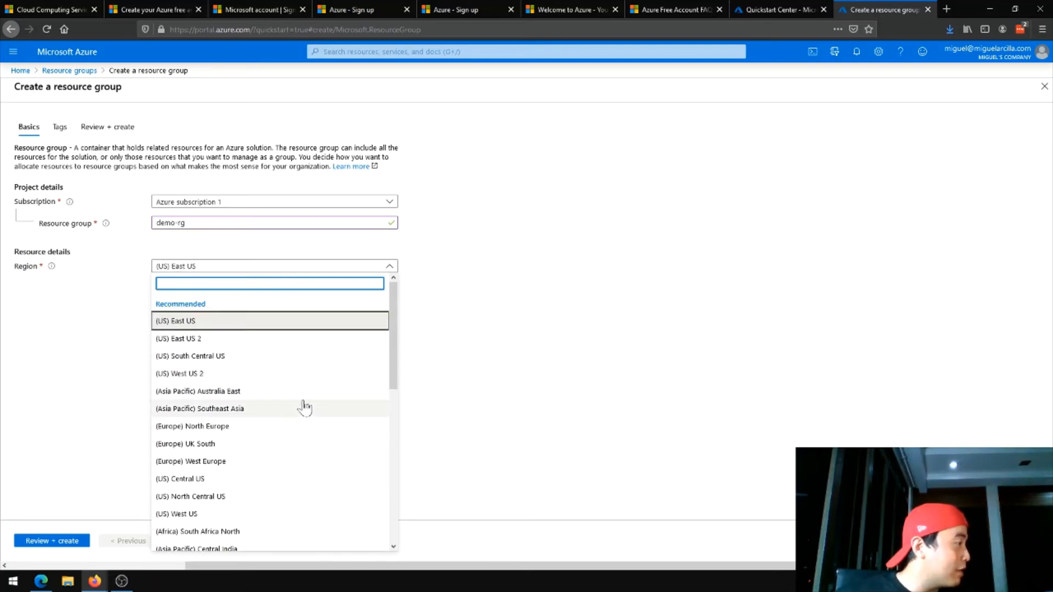
pyautogui.click(304, 408)
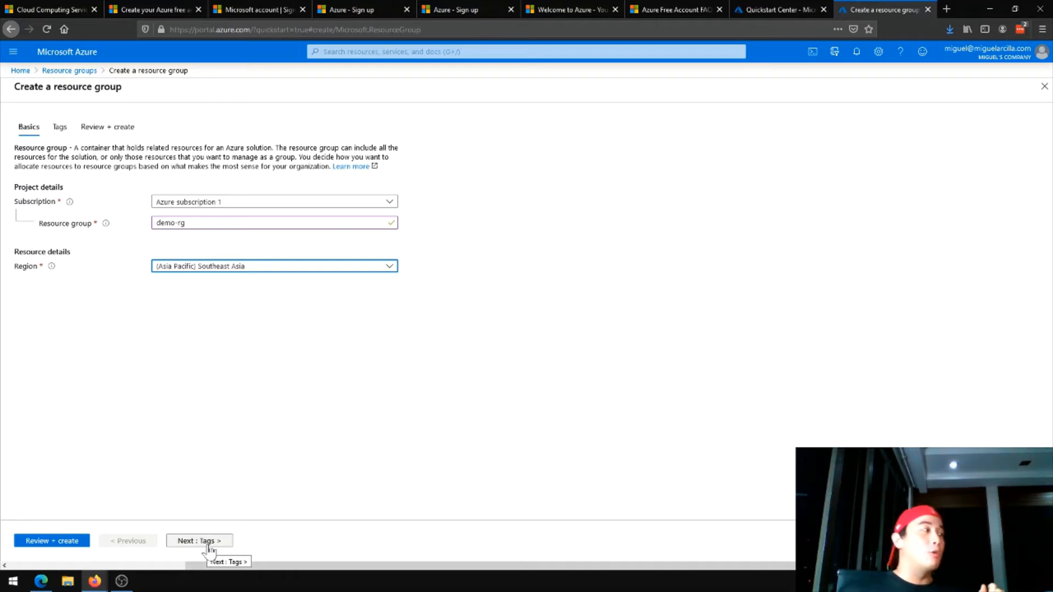
# Change the resource group's name to demo-sea-rg, then review and create it
pyautogui.click(186, 222)
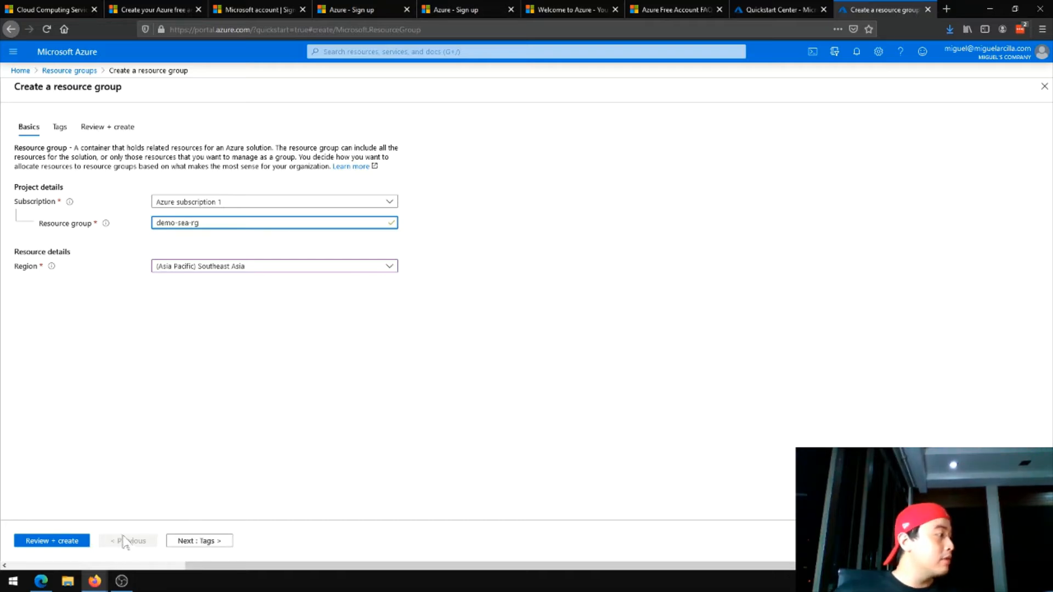
pyautogui.click(67, 543)
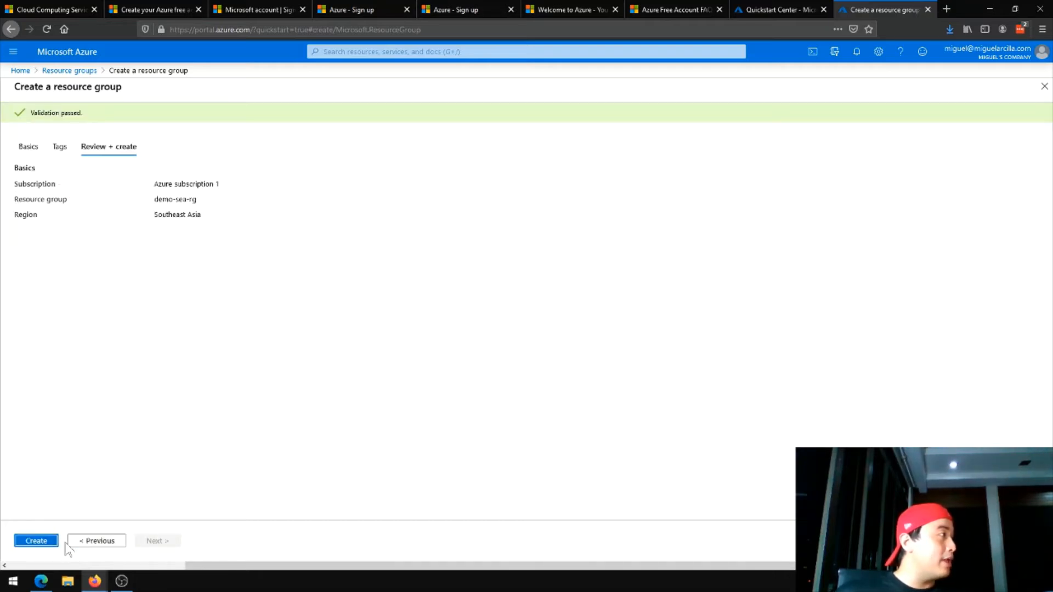
pyautogui.click(49, 541)
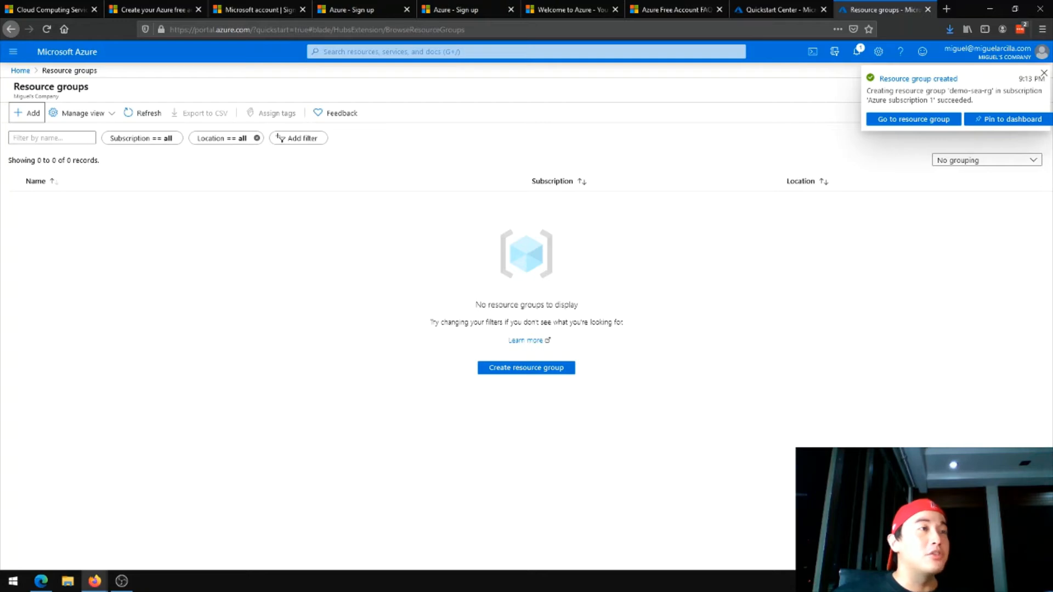
# Go to the demo-sea-rg resource group from its creation notification and start adding a Web App to it
pyautogui.click(857, 53)
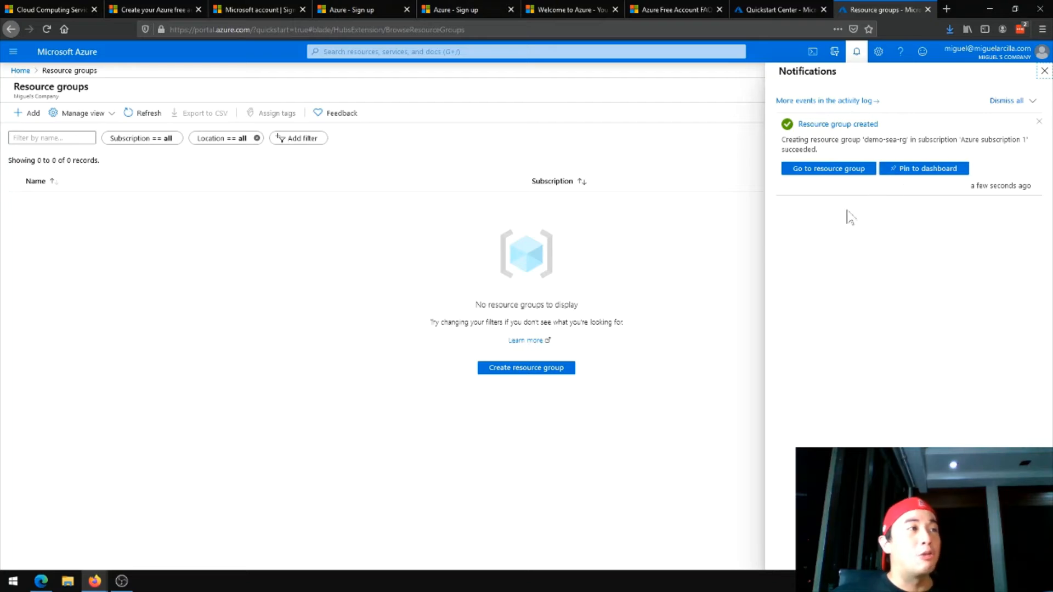
pyautogui.click(846, 170)
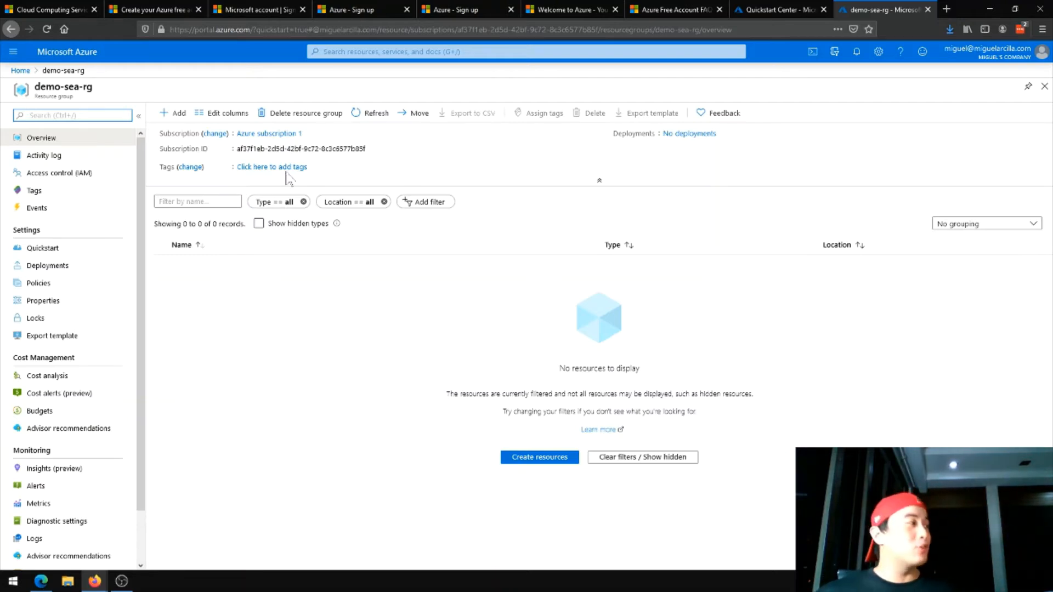
pyautogui.click(178, 114)
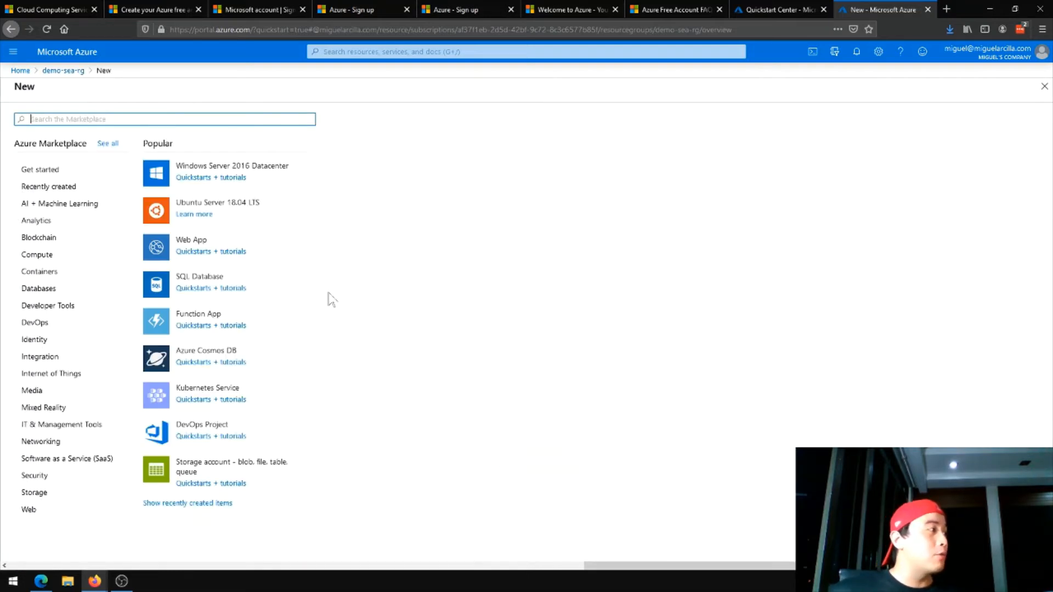
pyautogui.click(190, 241)
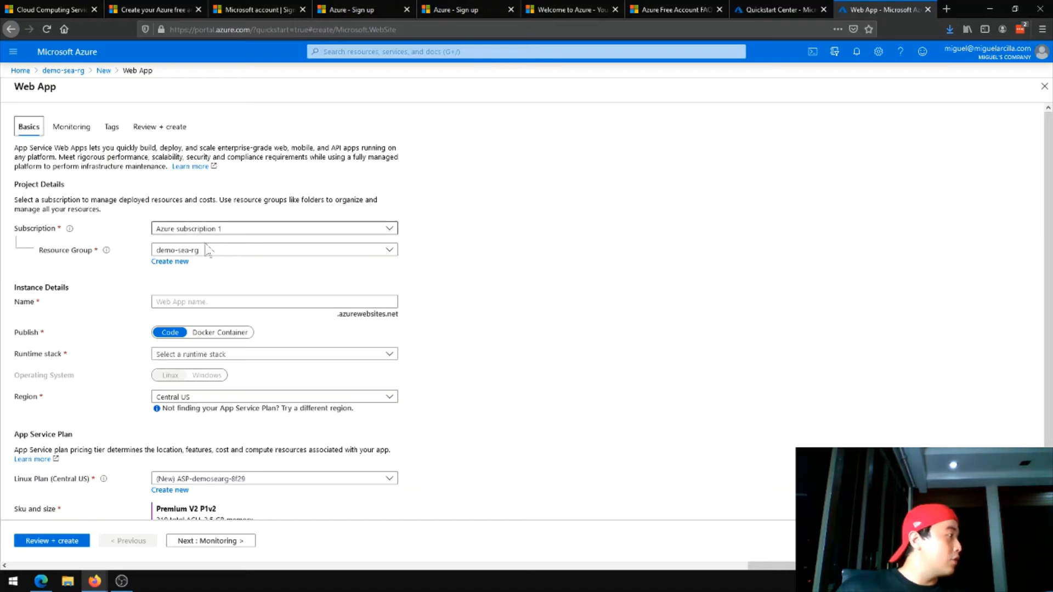
# Enter the web app's name, made of the owner's first name followed by "ssite"
pyautogui.click(219, 302)
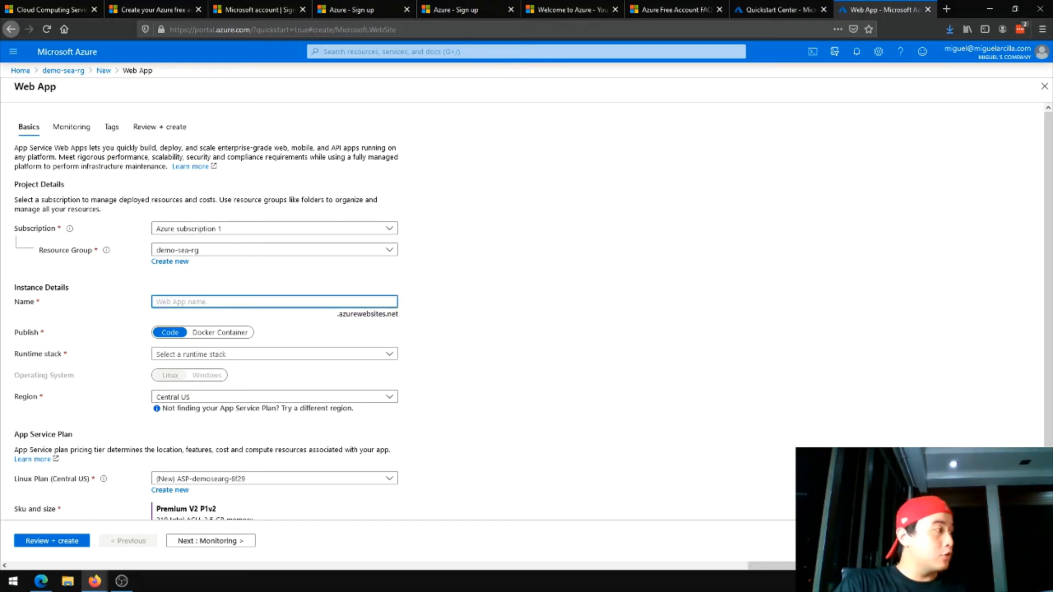
pyautogui.write('miguelssite')
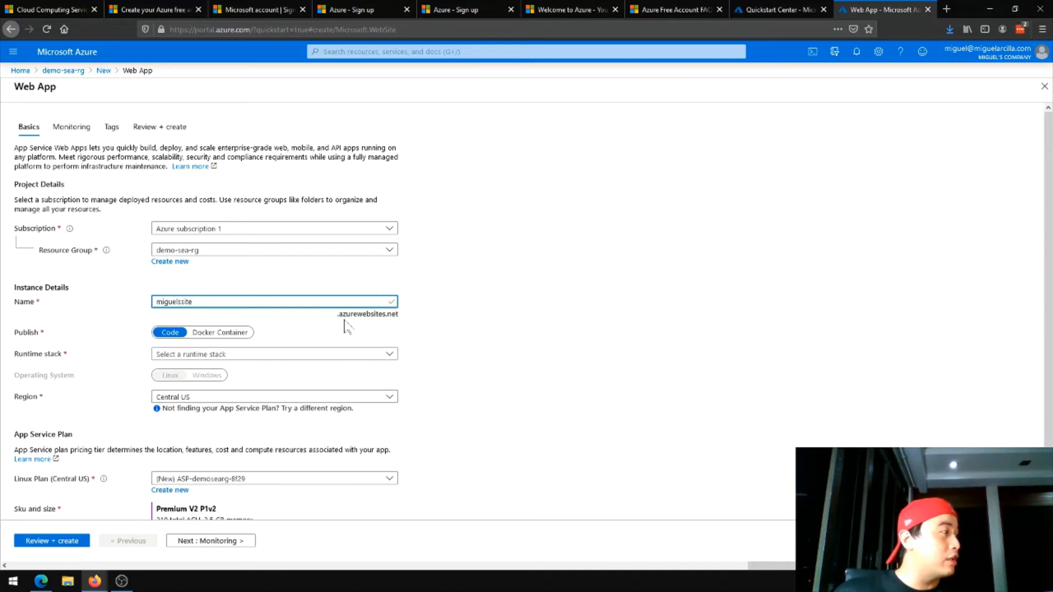
pyautogui.click(415, 329)
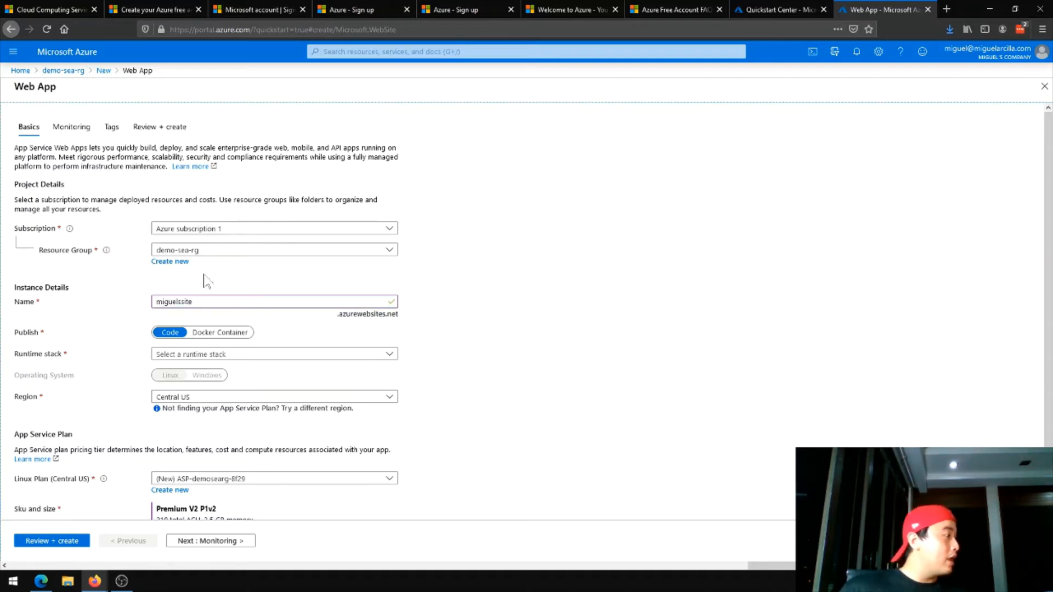
# Look through the available runtime stacks and set the web app's stack to ASP.NET V4.7
pyautogui.click(321, 354)
pyautogui.scroll(-5, 332, 242)
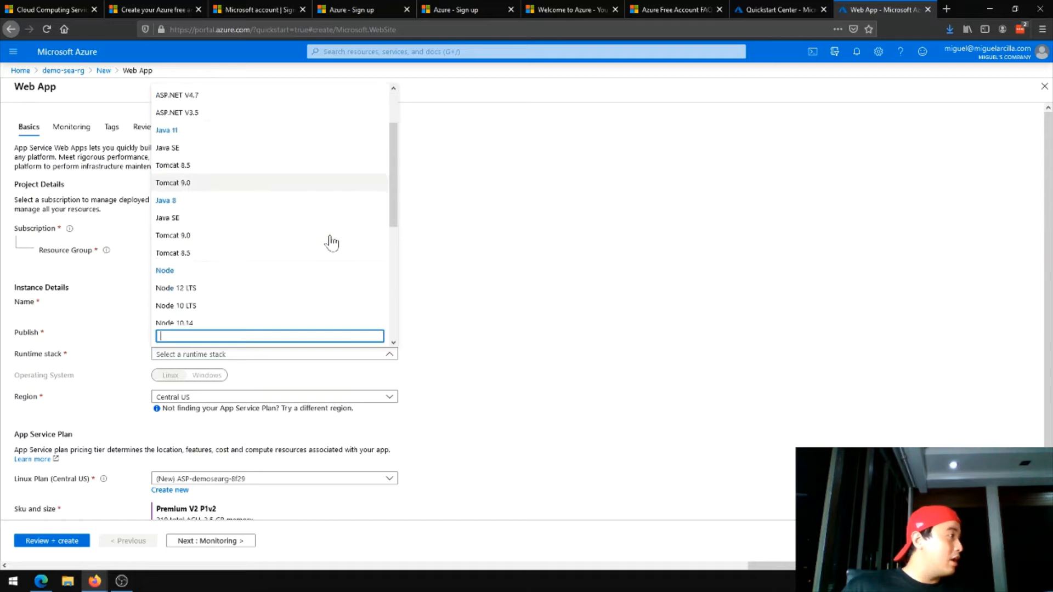
pyautogui.scroll(5, 332, 241)
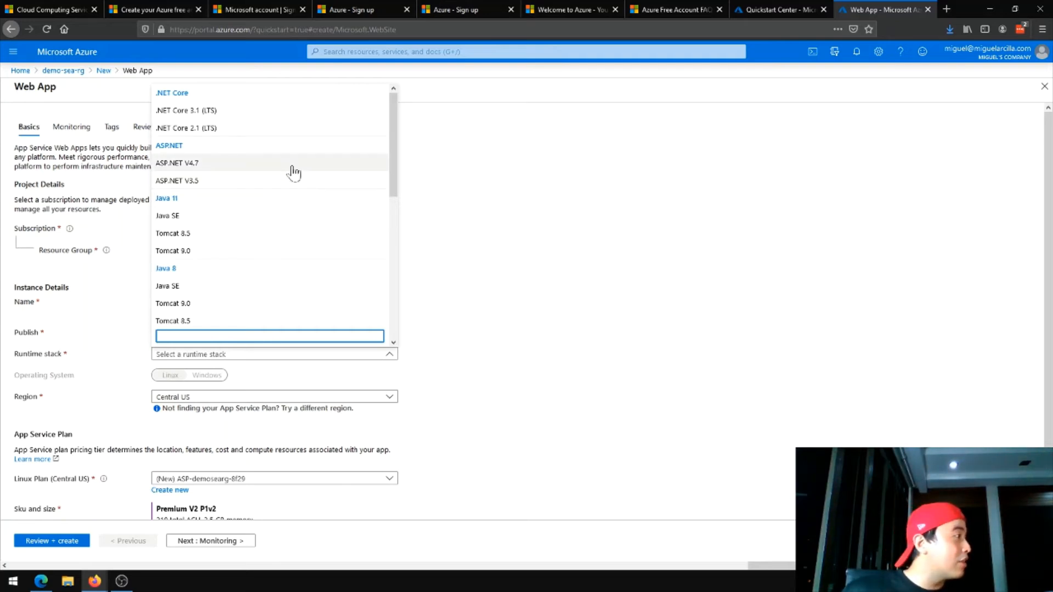
pyautogui.scroll(-3, 291, 169)
pyautogui.scroll(3, 291, 170)
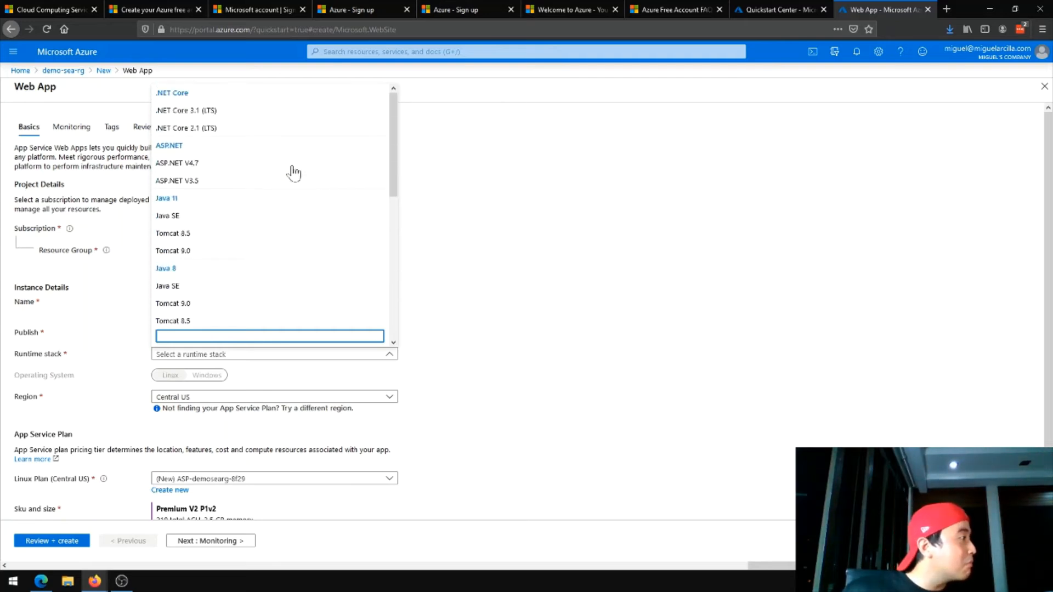
pyautogui.click(290, 163)
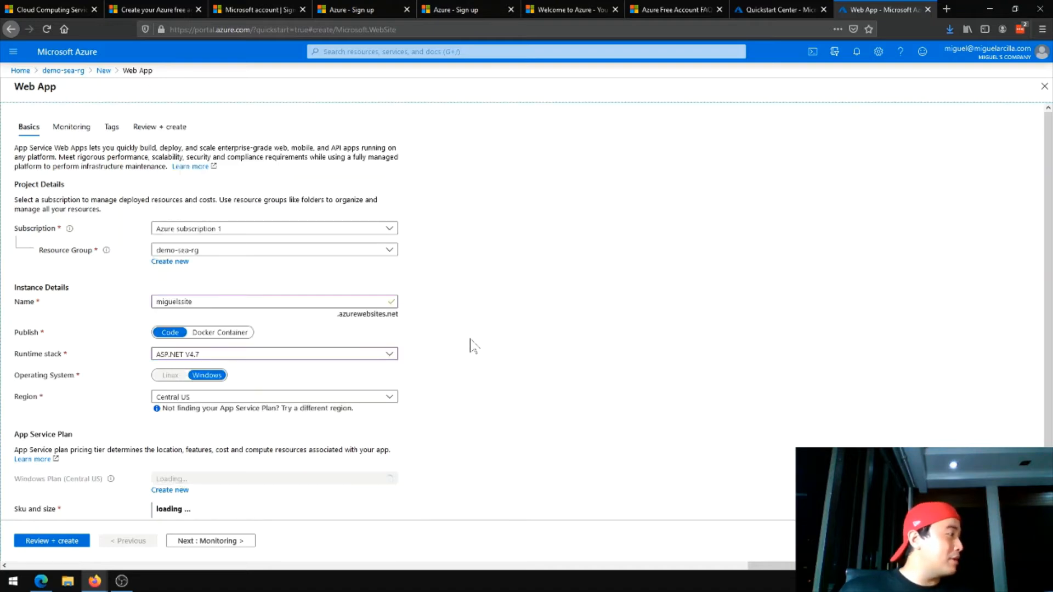
# Set the web app's region to Southeast Asia
pyautogui.click(360, 381)
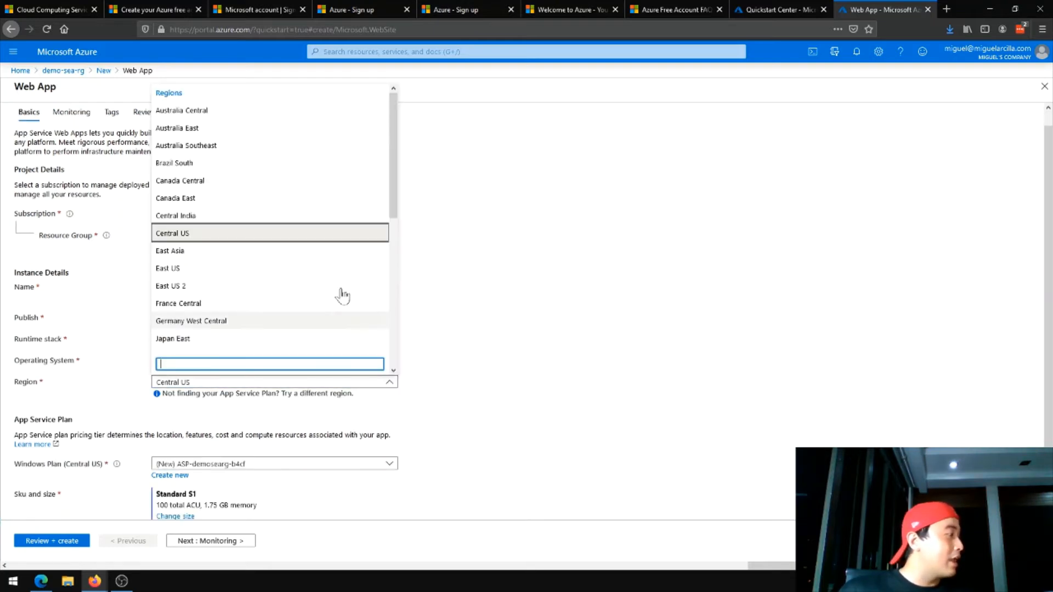
pyautogui.scroll(-2, 326, 304)
pyautogui.scroll(-4, 327, 304)
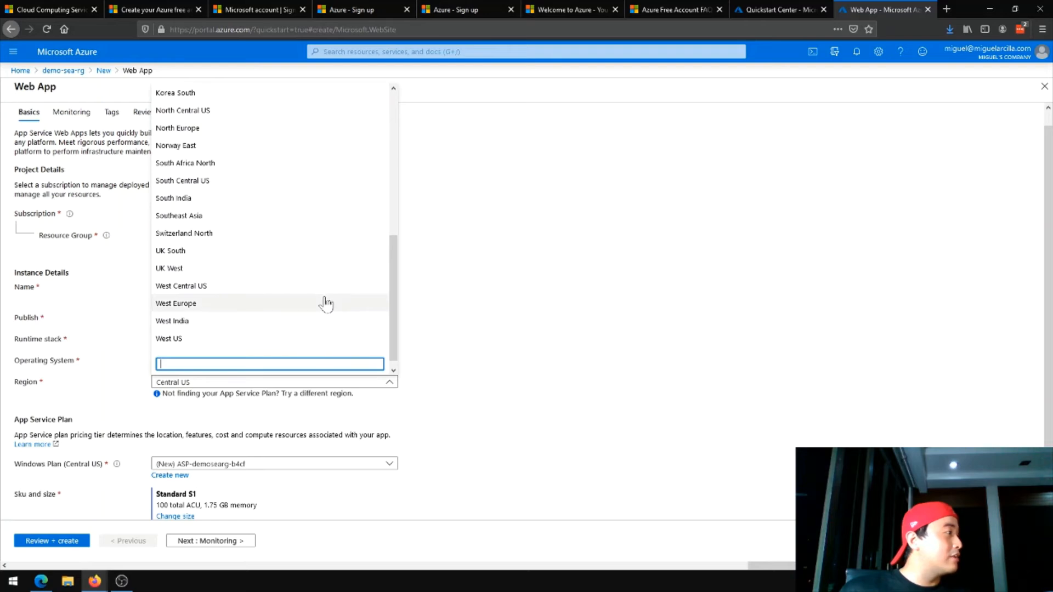
pyautogui.click(330, 216)
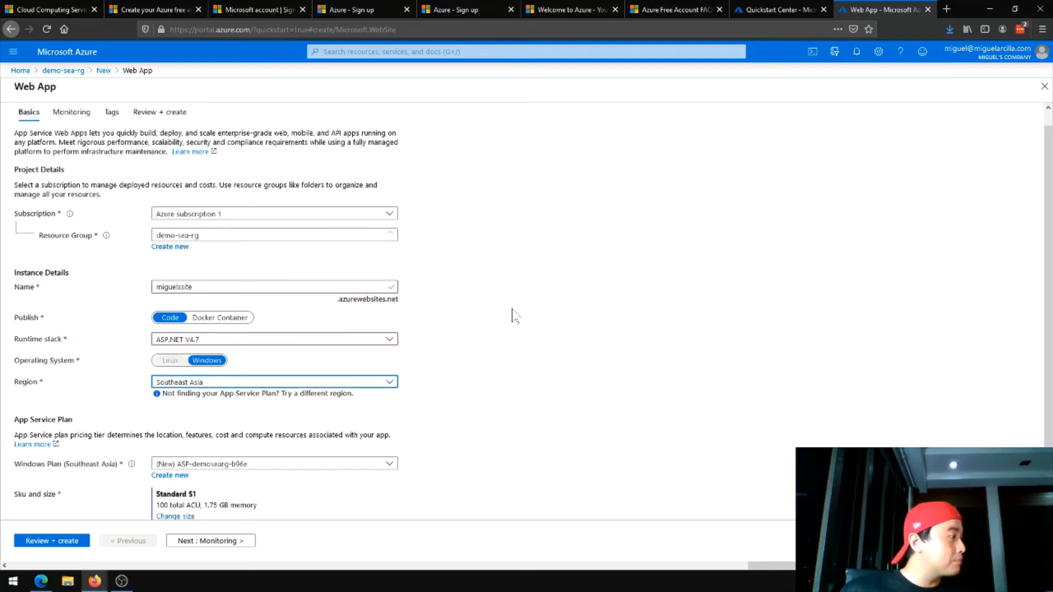
# Change the App Service plan's size to the free Dev / Test tier F1 and submit the web app settings for review
pyautogui.scroll(-1, 512, 315)
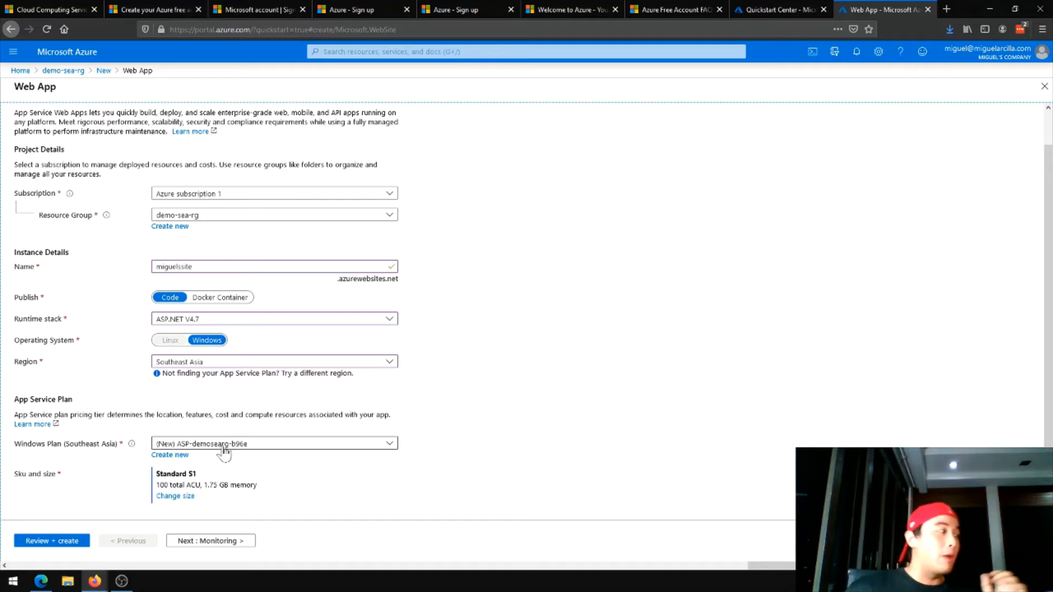
pyautogui.click(175, 496)
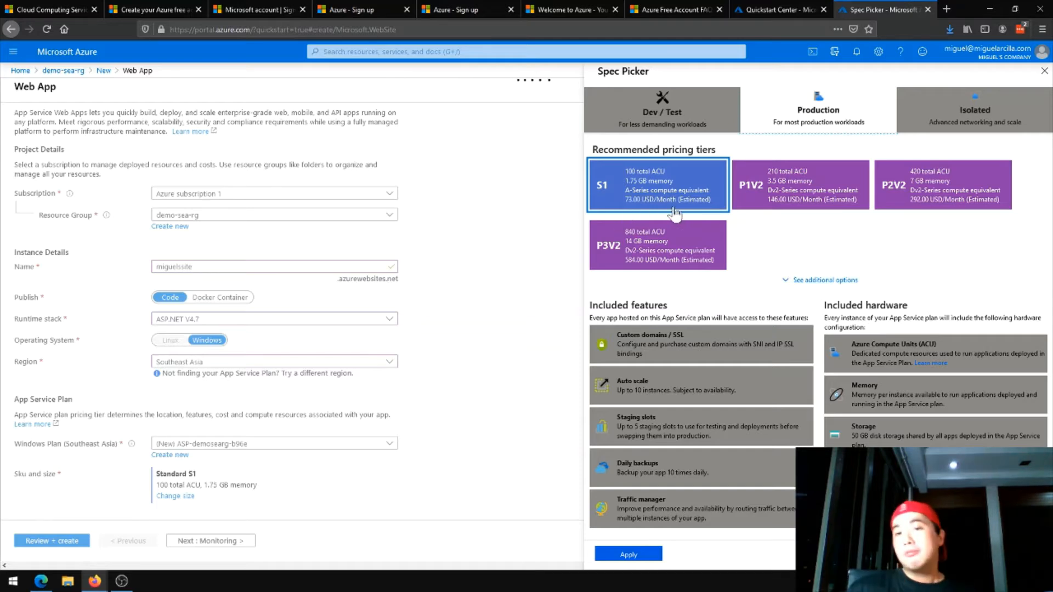
pyautogui.click(694, 112)
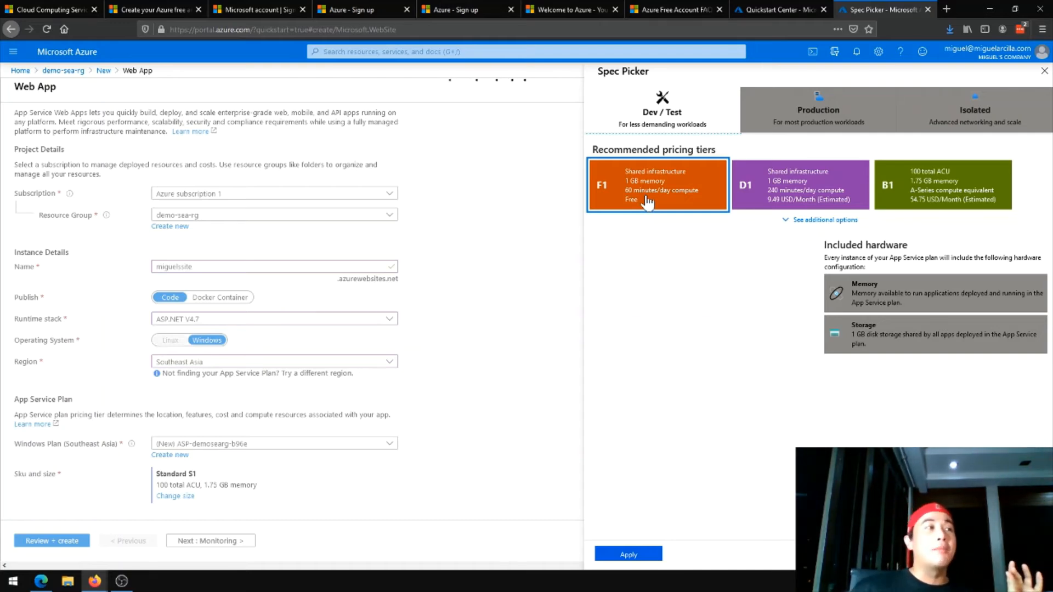
pyautogui.click(813, 221)
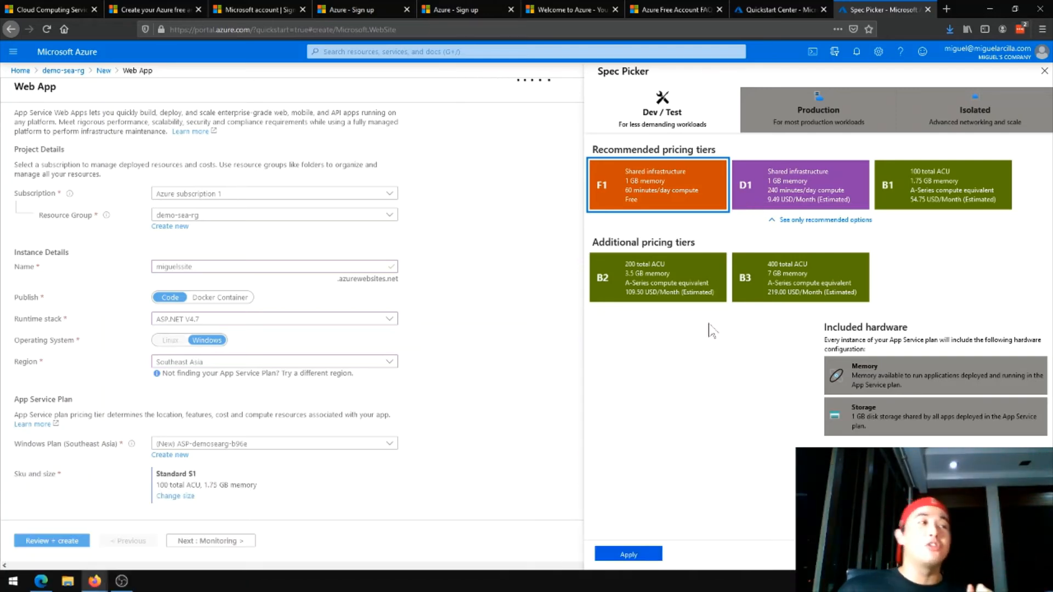
pyautogui.click(628, 554)
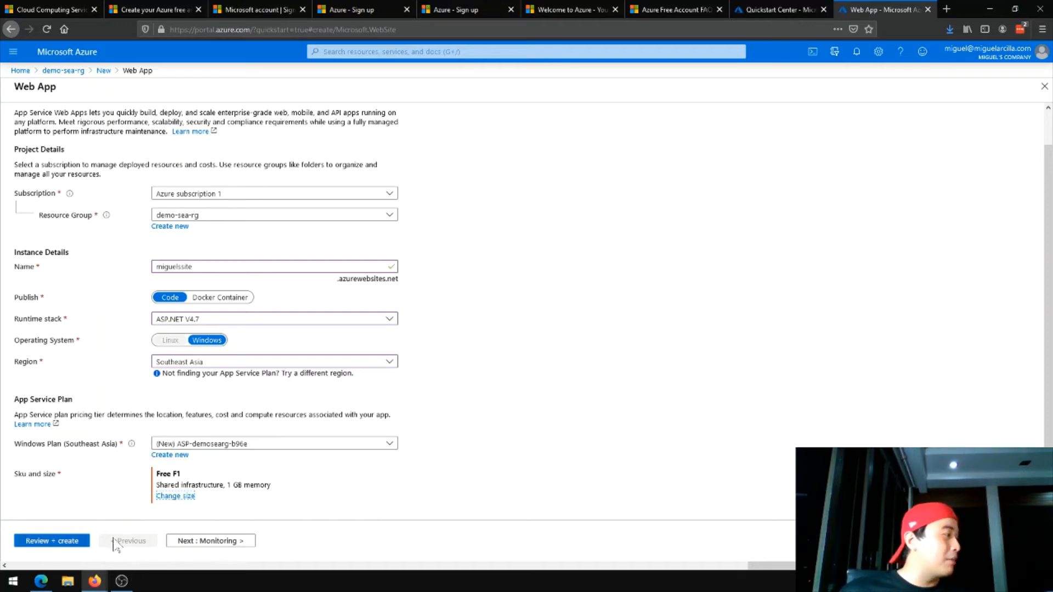
pyautogui.click(58, 541)
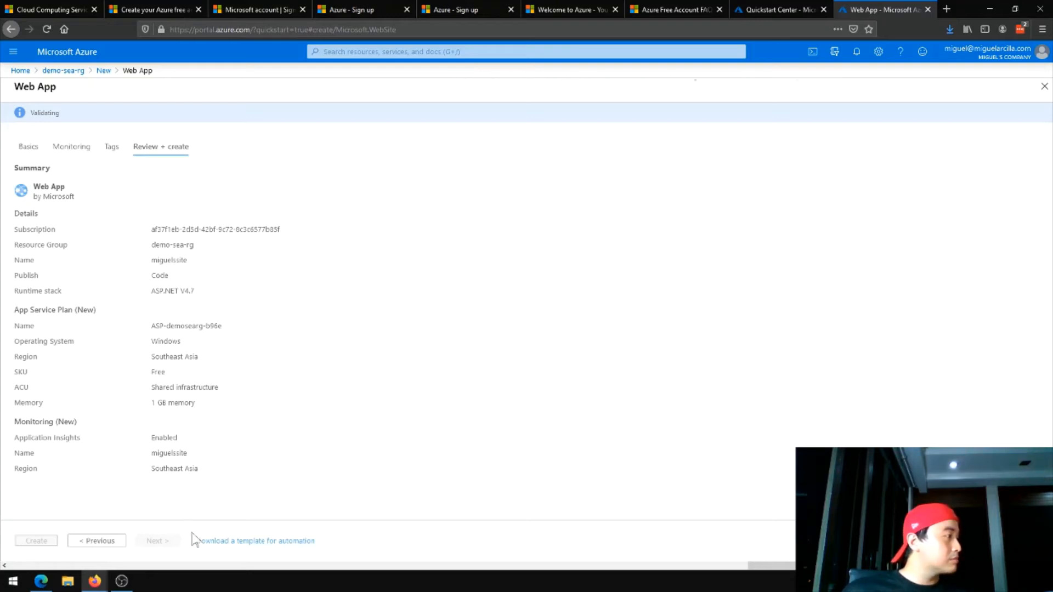
pyautogui.moveTo(99, 582)
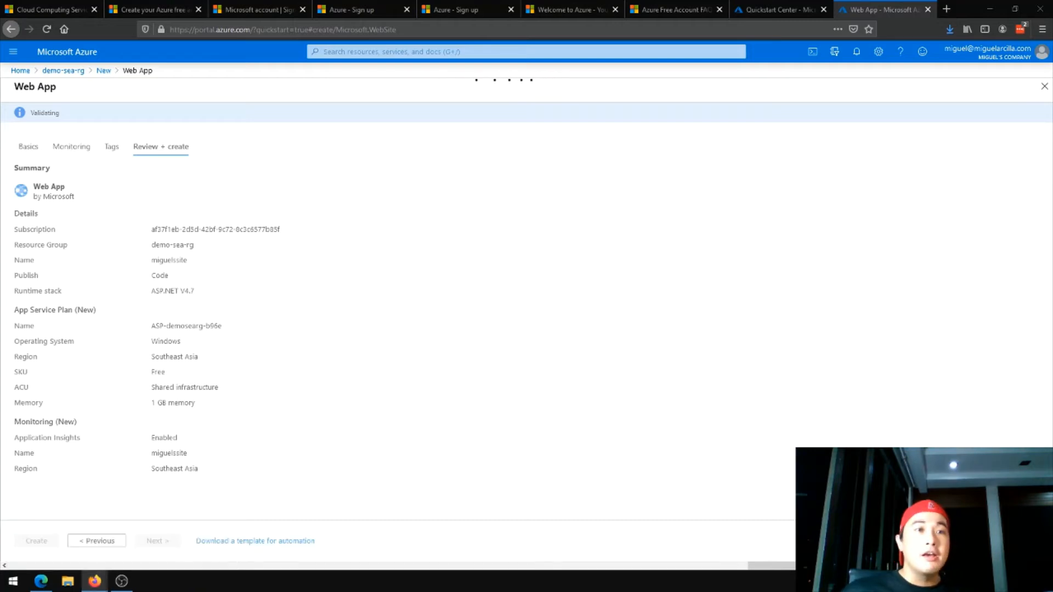
# Bring the Material Design Lite templates page over the portal and look through the website templates offered
pyautogui.moveTo(1052, 208); pyautogui.dragTo(671, 92)
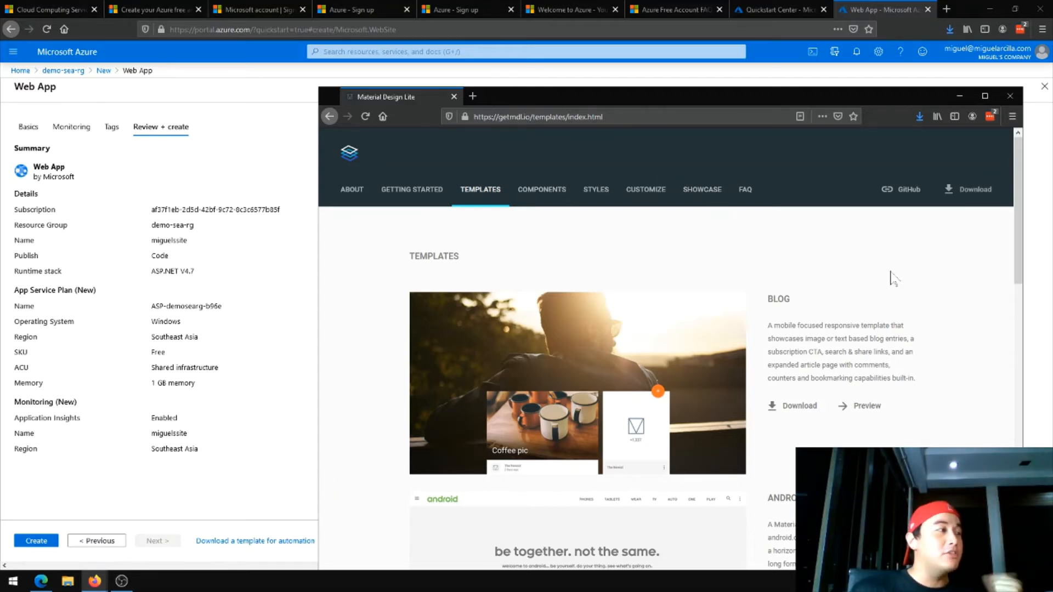
pyautogui.scroll(-1, 899, 291)
pyautogui.scroll(1, 822, 296)
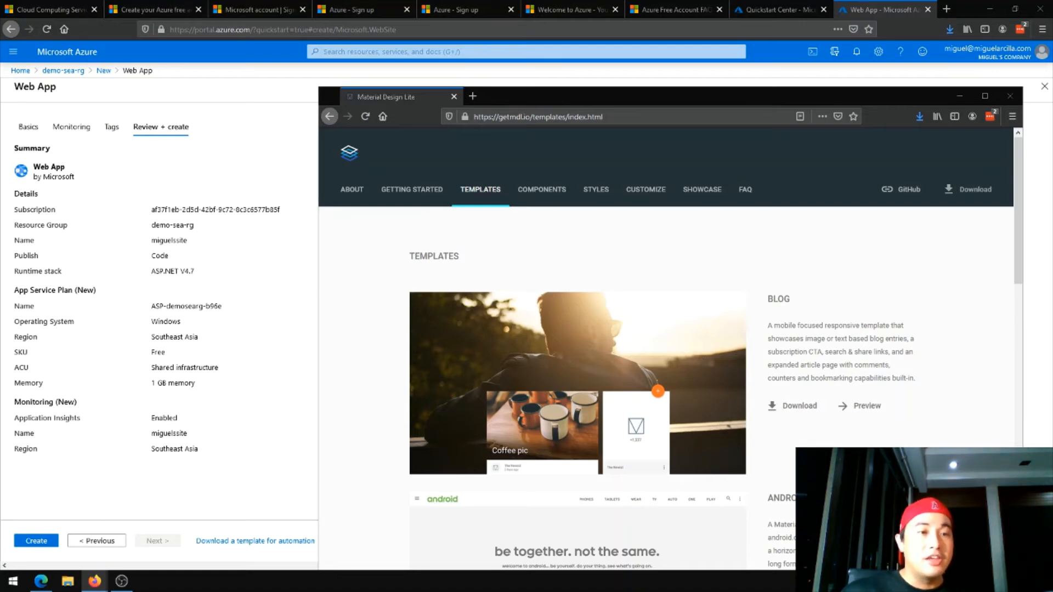
# Look through the downloaded mdl-template-blog folder and its images subfolder in File Explorer, leaving the window minimized
pyautogui.press('super+e')
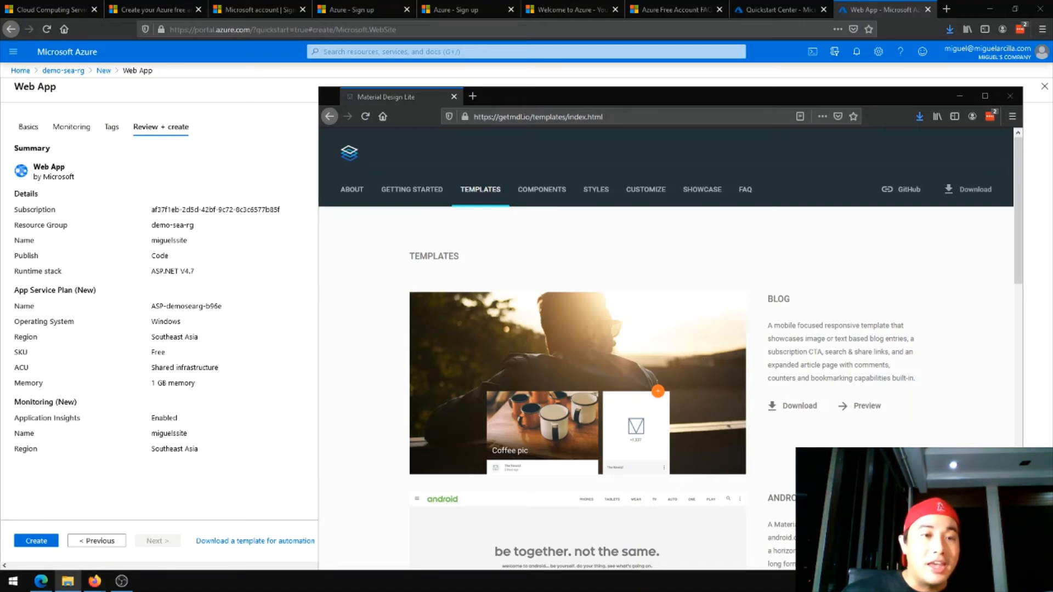
pyautogui.moveTo(1052, 171); pyautogui.dragTo(689, 204)
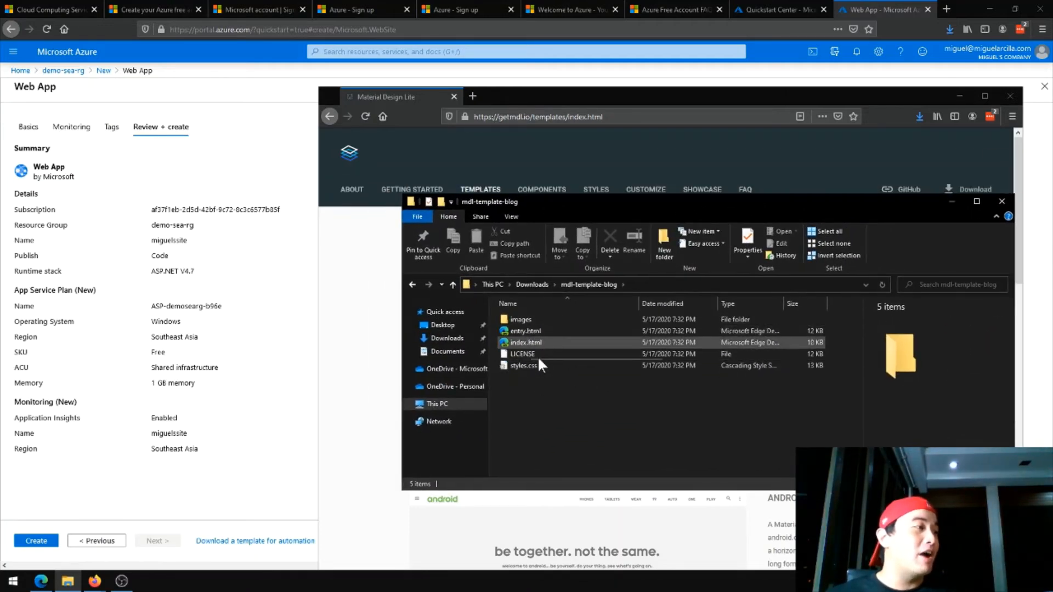
pyautogui.doubleClick(578, 315)
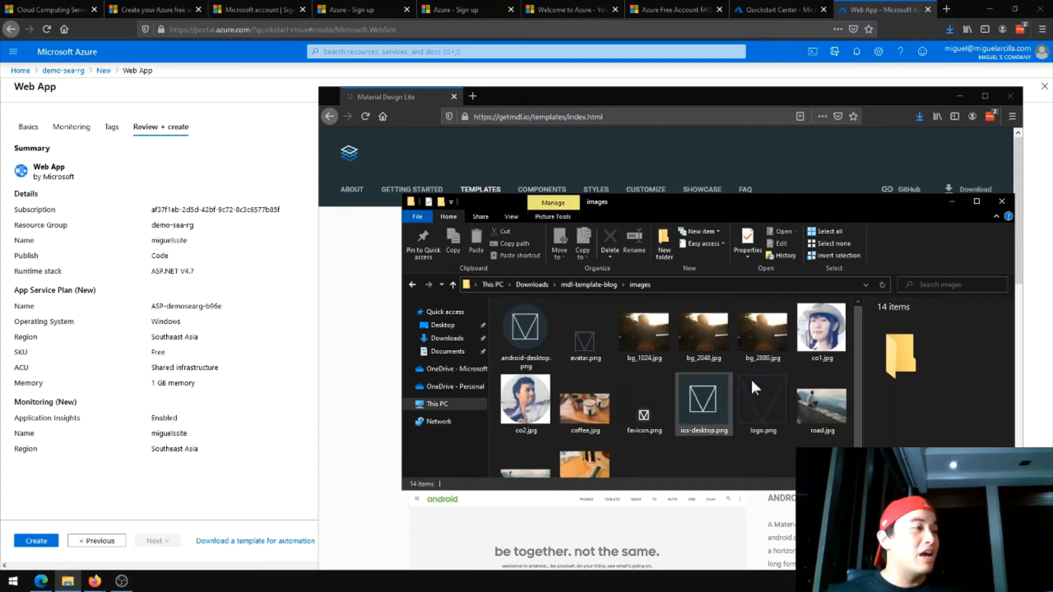
pyautogui.click(412, 284)
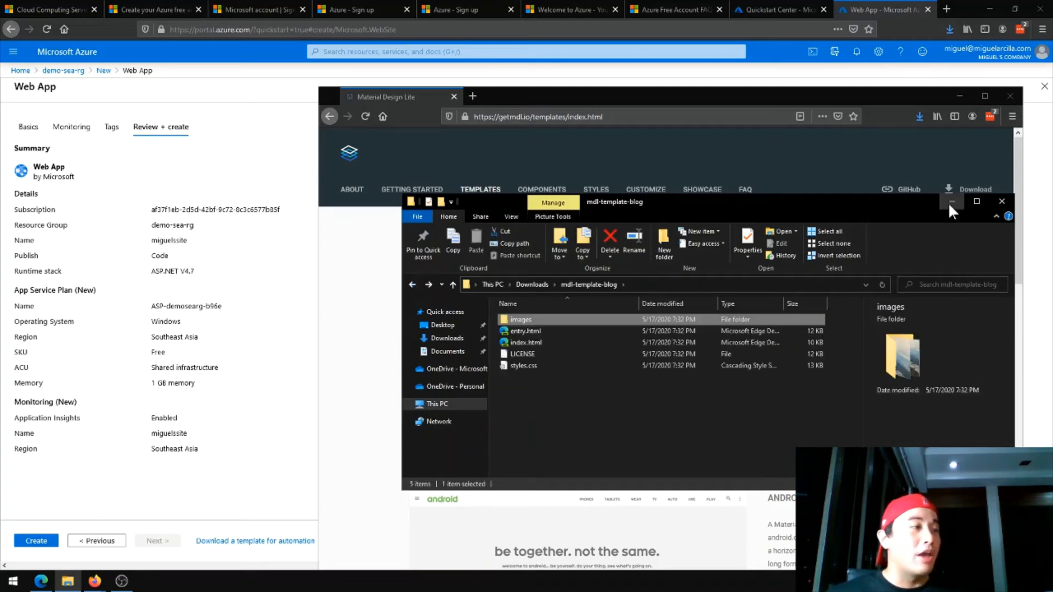
pyautogui.click(951, 203)
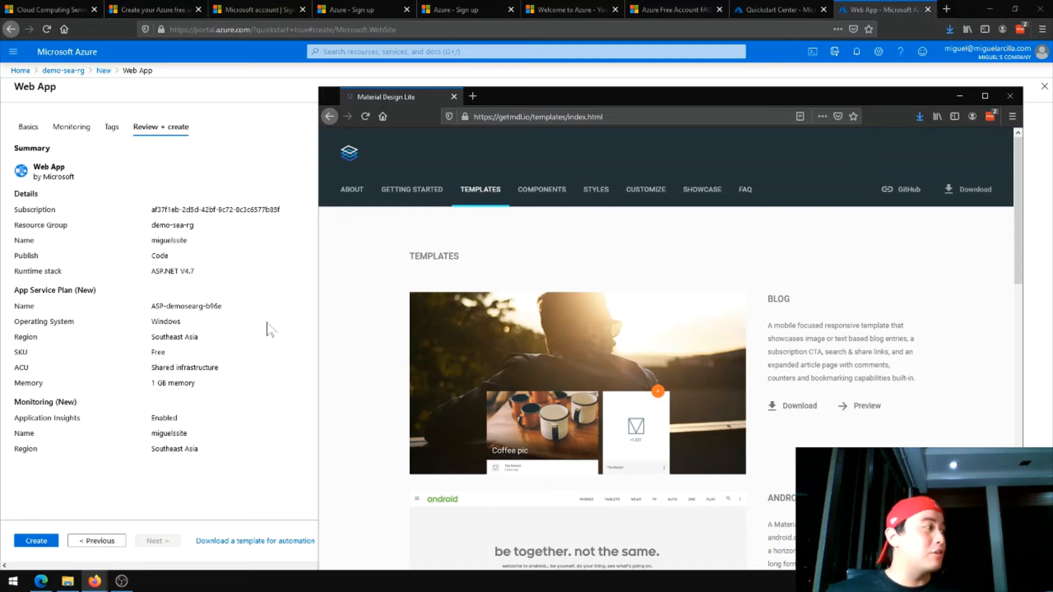
# Create the web app from the reviewed settings, open its deployment details and refresh the deployment status
pyautogui.click(286, 327)
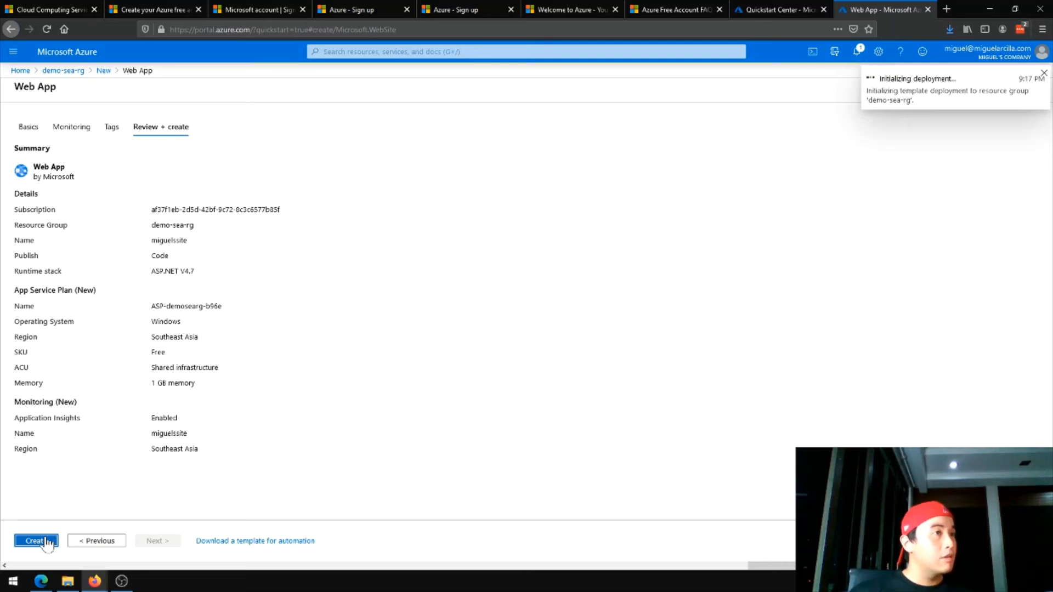
pyautogui.click(857, 52)
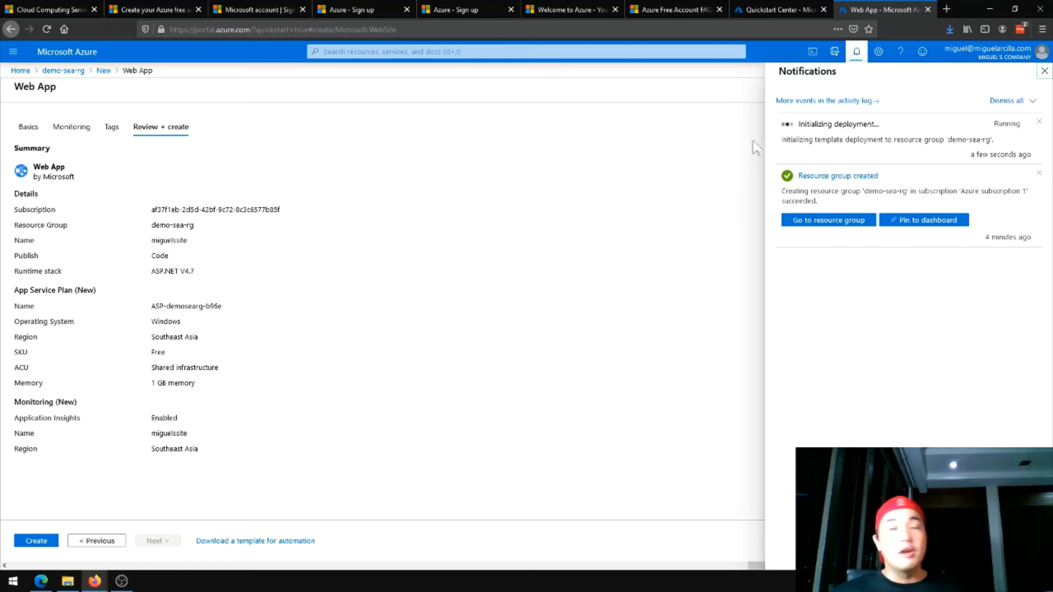
pyautogui.moveTo(839, 139); pyautogui.dragTo(834, 127)
pyautogui.click(834, 128)
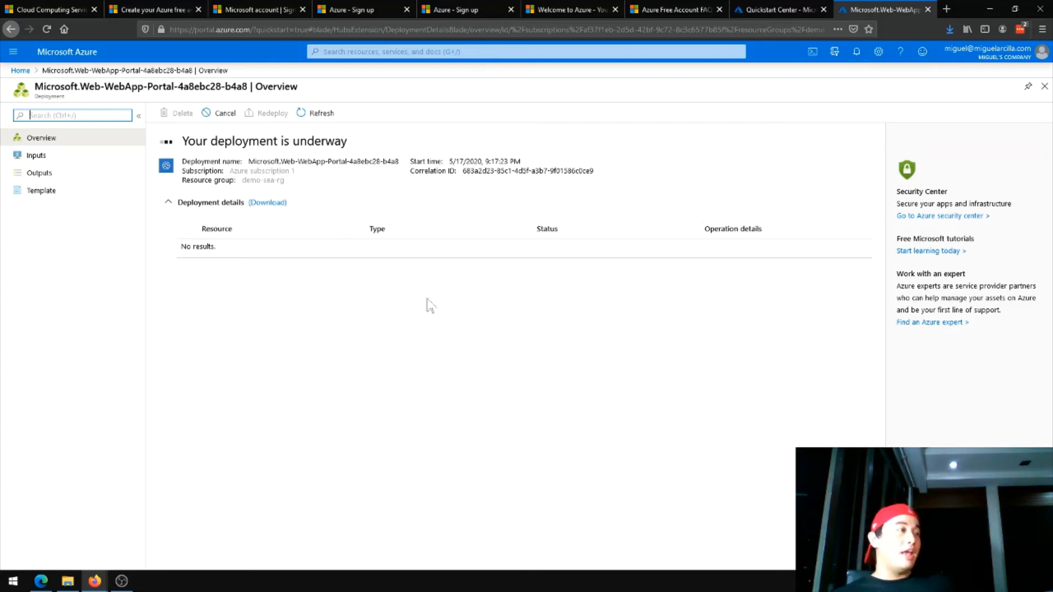
pyautogui.click(308, 115)
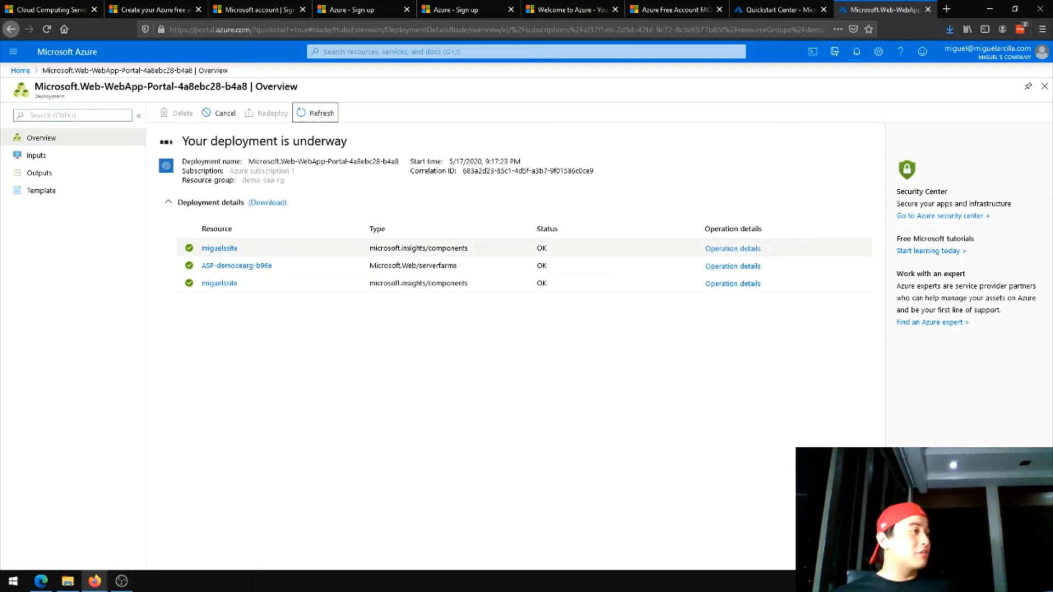
pyautogui.click(321, 114)
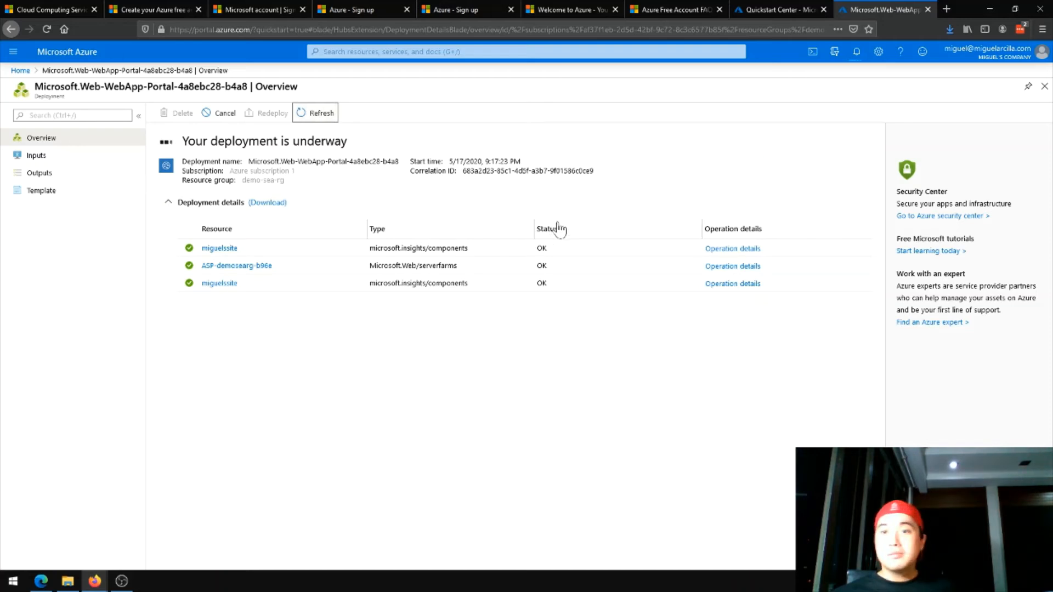
# Open the demo-sea-rg resource group, check the deployment notification and refresh the list of resources
pyautogui.click(20, 71)
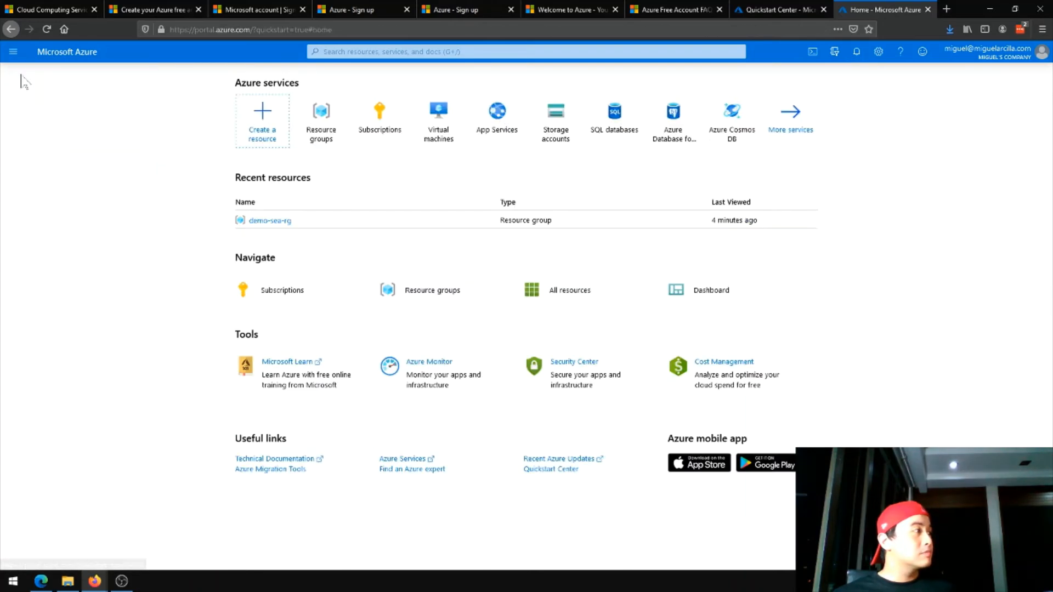
pyautogui.click(253, 219)
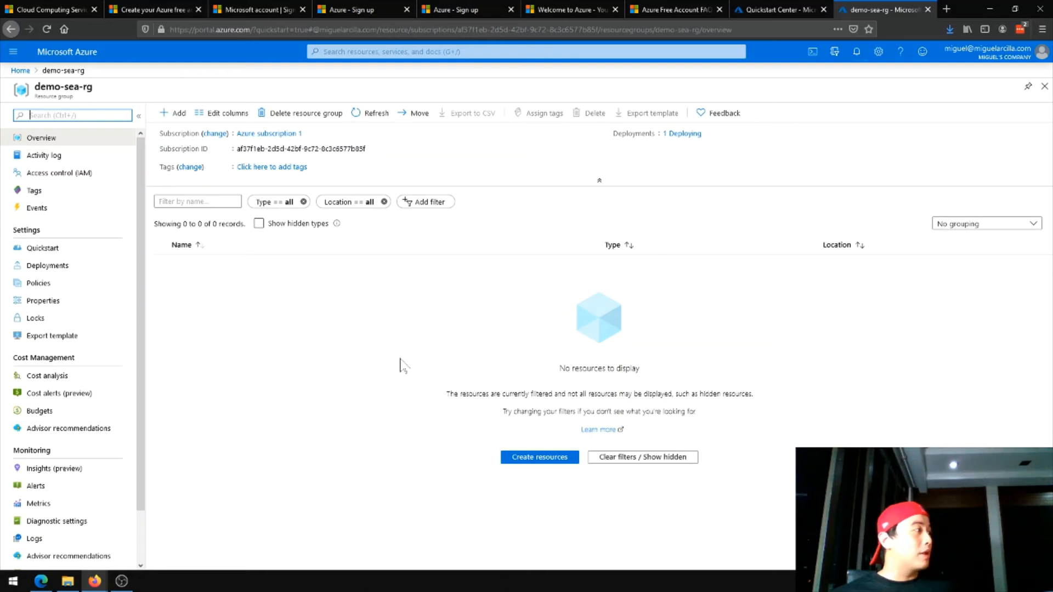
pyautogui.click(857, 53)
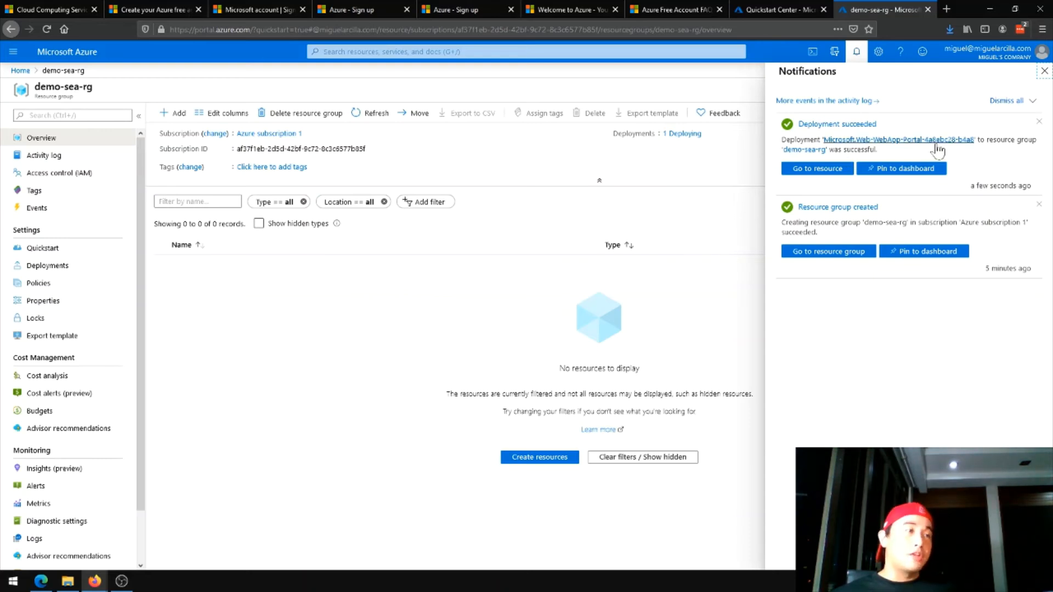
pyautogui.click(1044, 70)
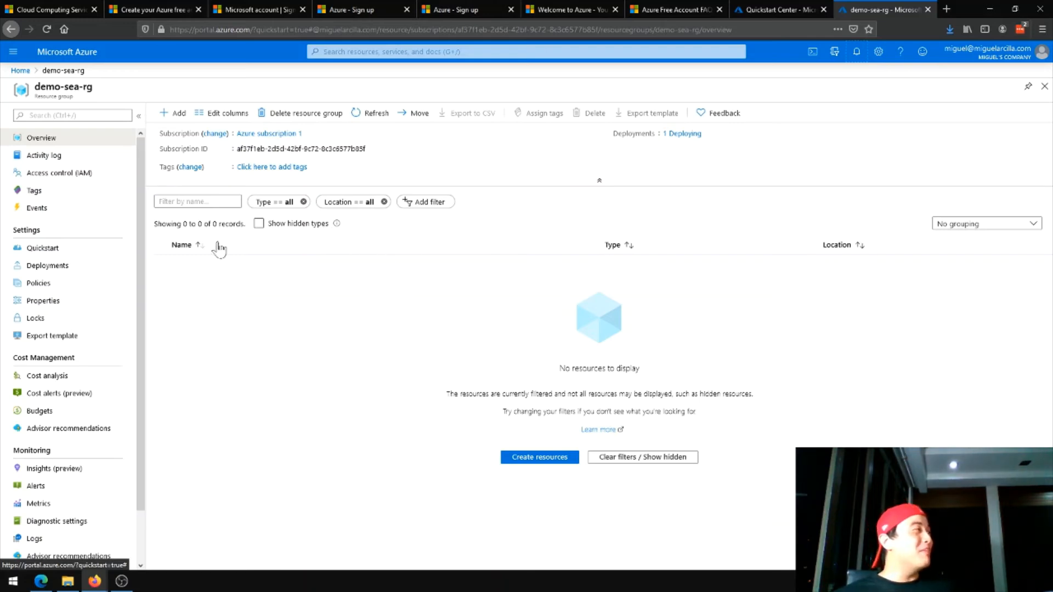
pyautogui.click(372, 113)
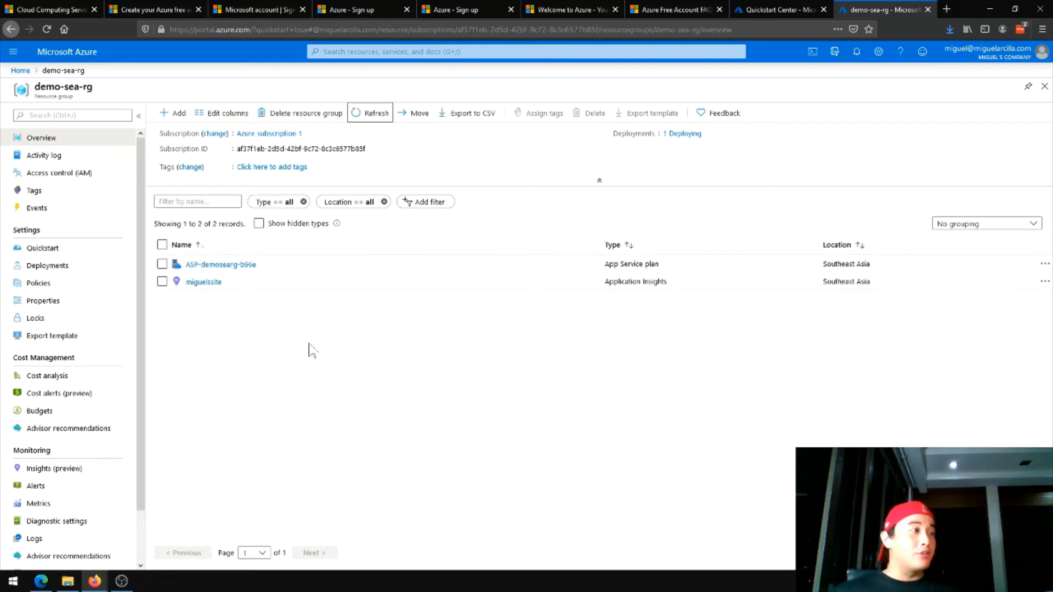
pyautogui.click(376, 115)
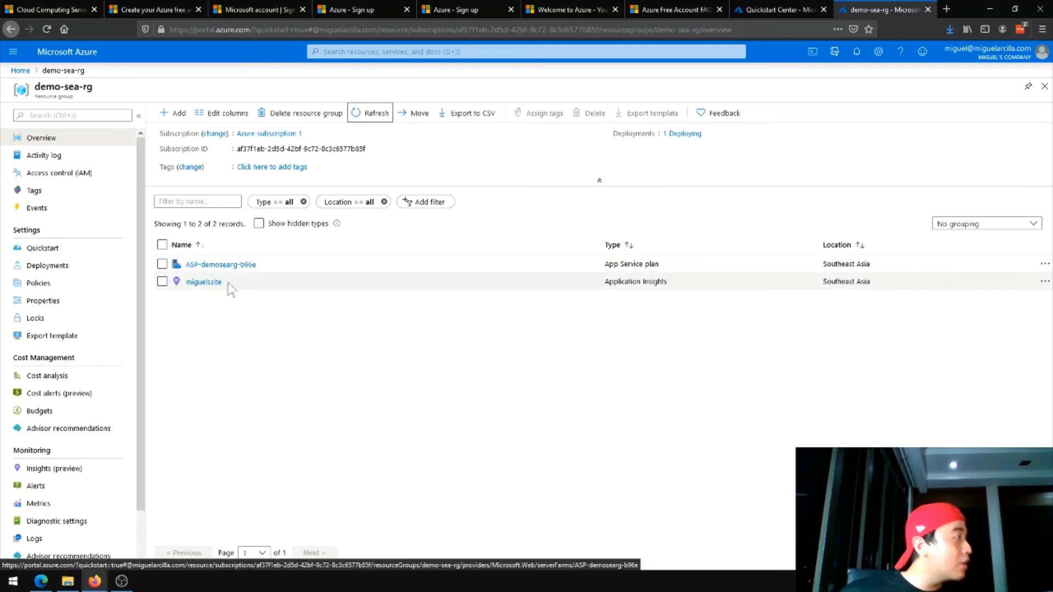
# Go to the deployed web app, check the resources in demo-sea-rg and open the App Service resource from there
pyautogui.click(860, 54)
pyautogui.click(818, 171)
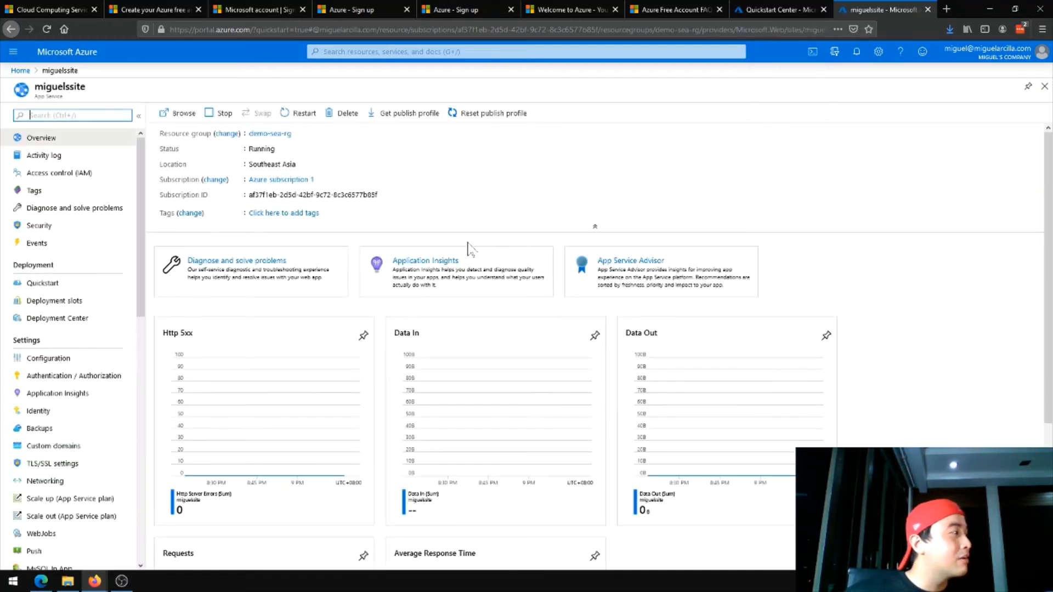
pyautogui.click(864, 54)
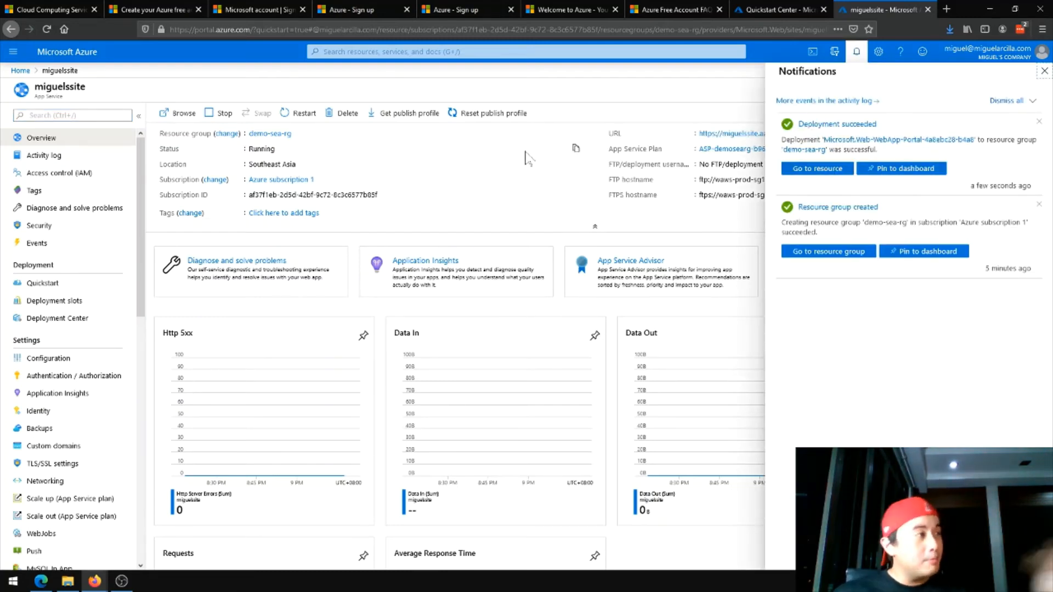
pyautogui.click(511, 181)
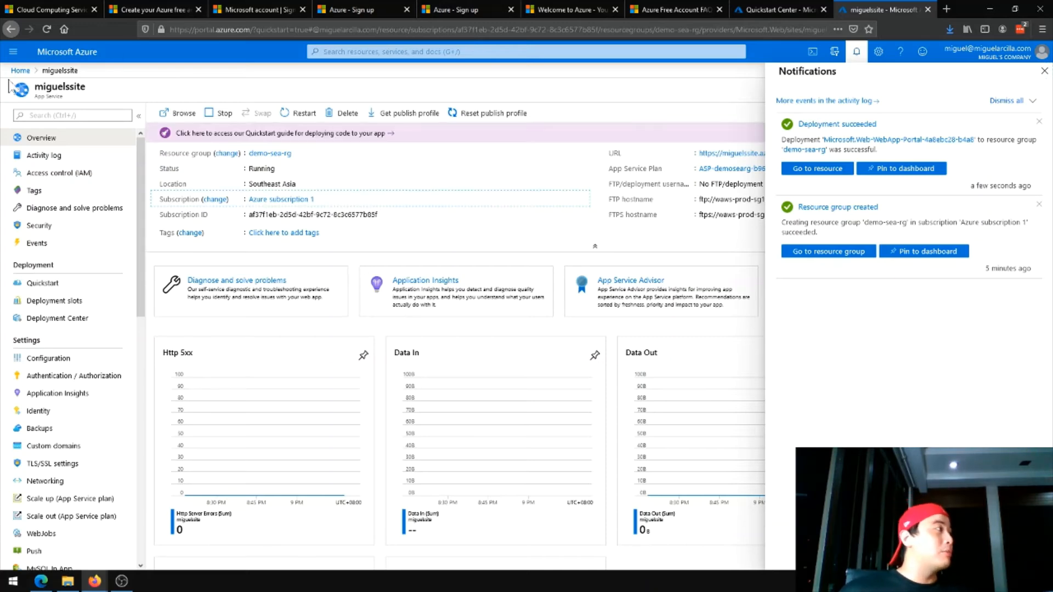
pyautogui.click(268, 154)
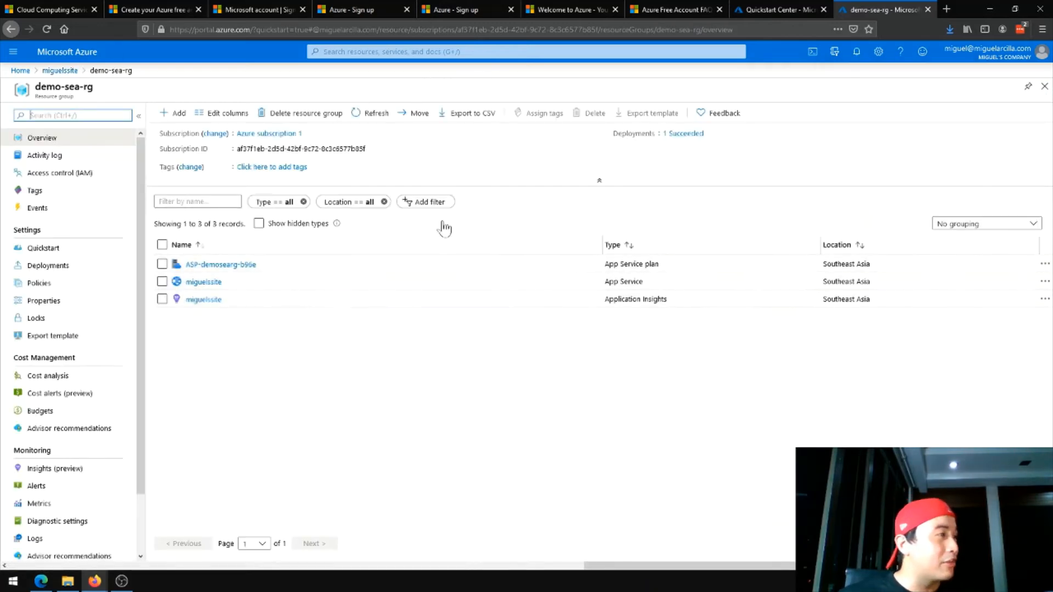
pyautogui.click(215, 284)
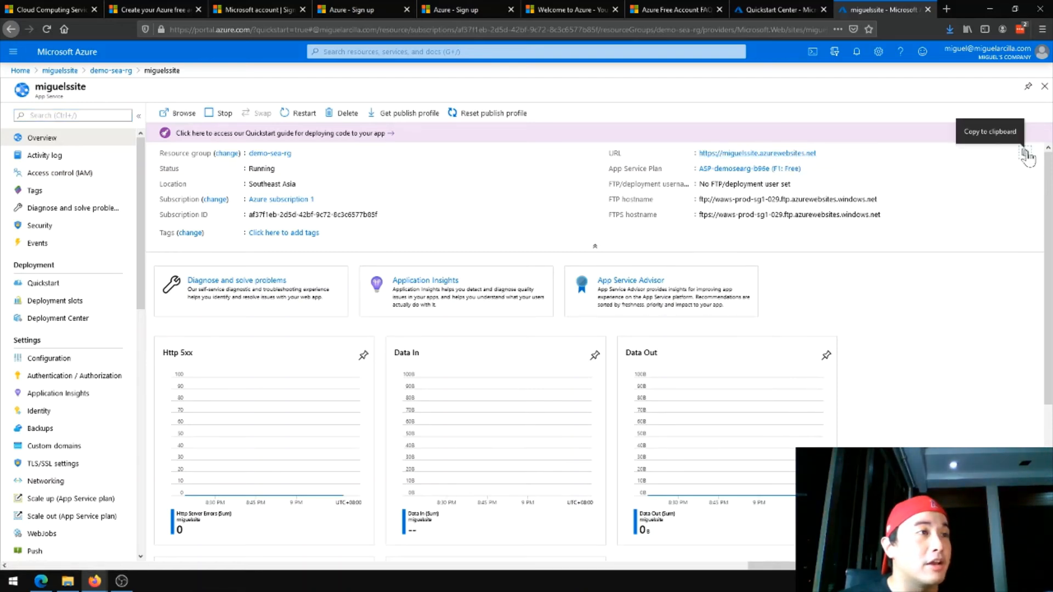
# Copy the web app's URL and open the site in a new browser tab
pyautogui.click(1024, 155)
pyautogui.click(946, 10)
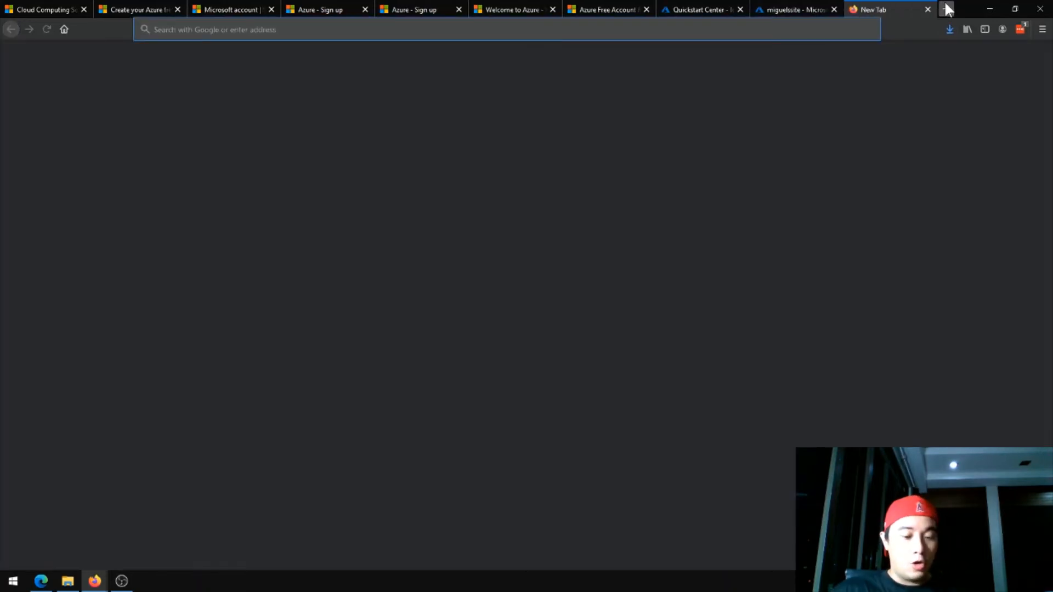
pyautogui.hotkey('ctrl', 'v')
pyautogui.press('Return')
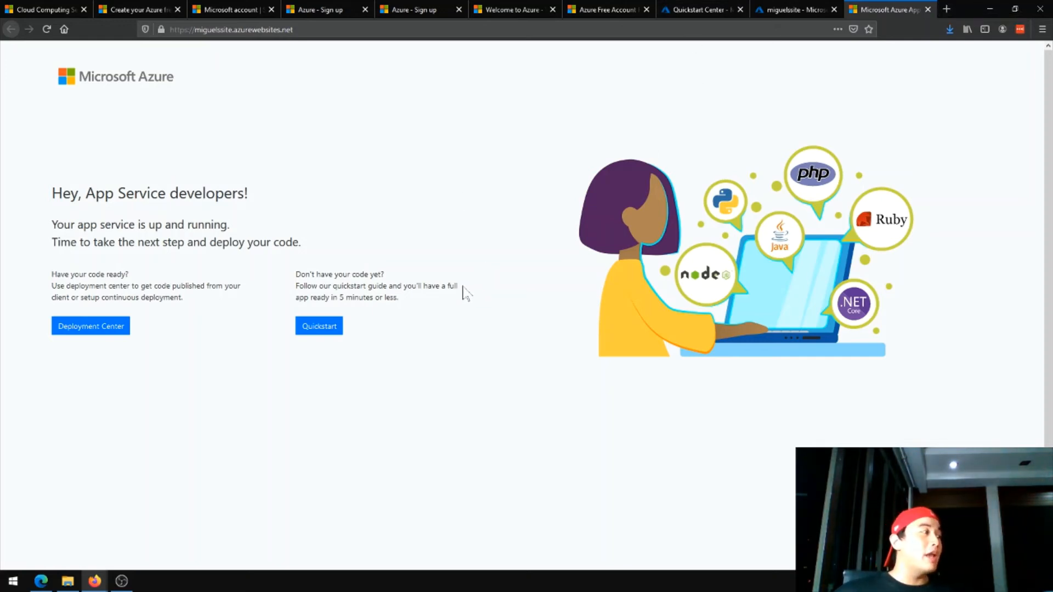
# Return to the web app in the portal and look through its settings, development tools and the overview's metric charts
pyautogui.click(783, 21)
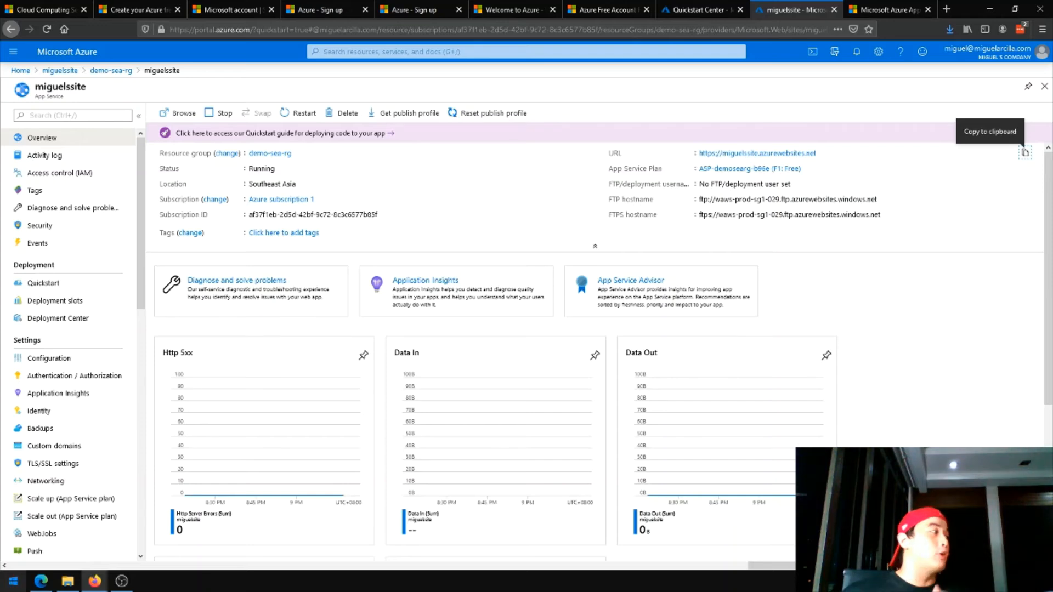
pyautogui.scroll(-1, 61, 501)
pyautogui.scroll(-10, 62, 502)
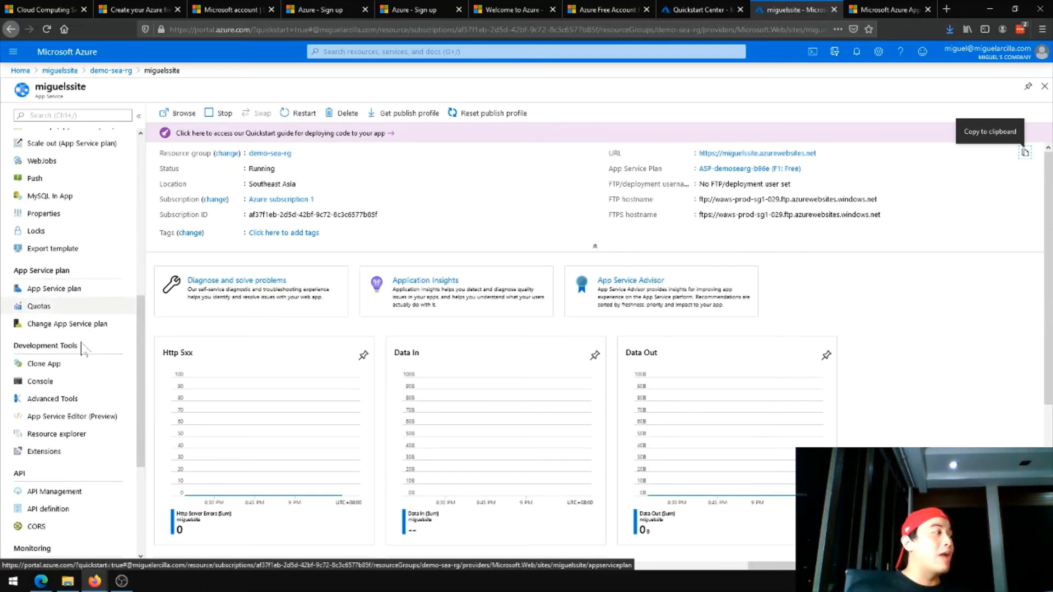
pyautogui.scroll(-3, 99, 270)
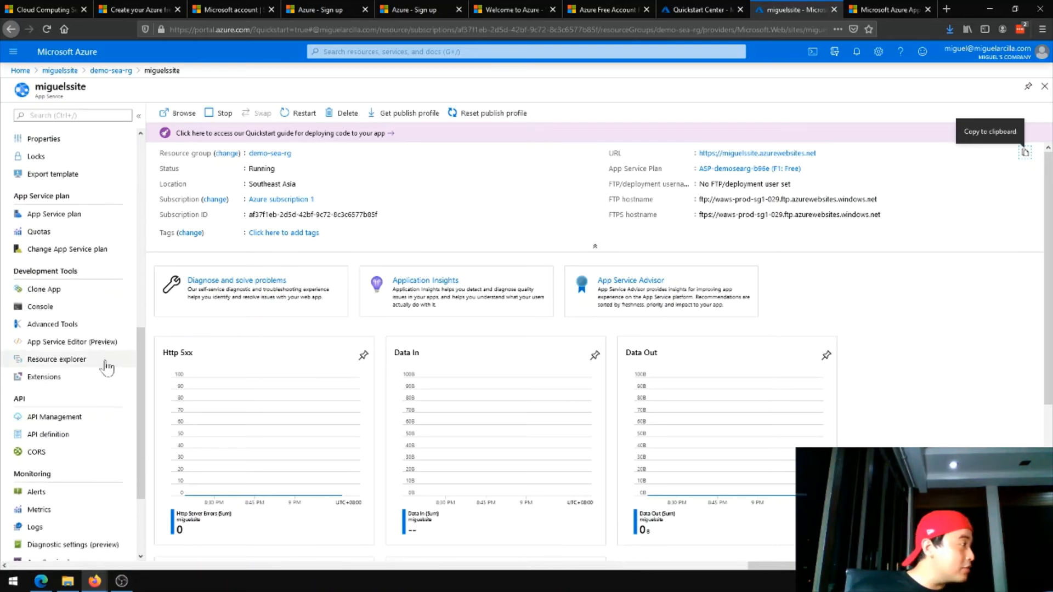
pyautogui.scroll(12, 107, 334)
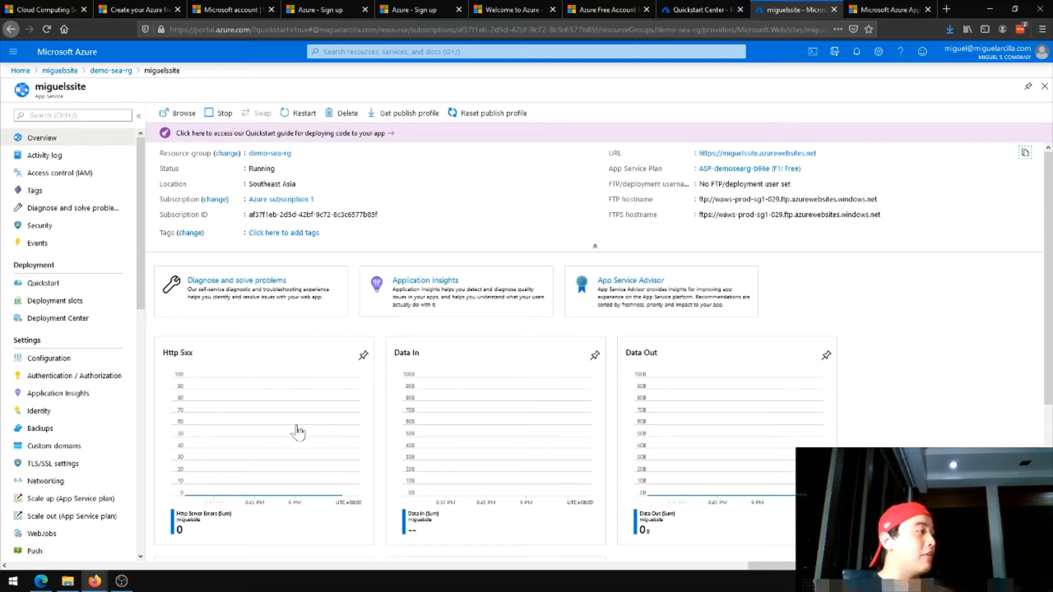
pyautogui.scroll(-3, 494, 399)
pyautogui.scroll(2, 564, 298)
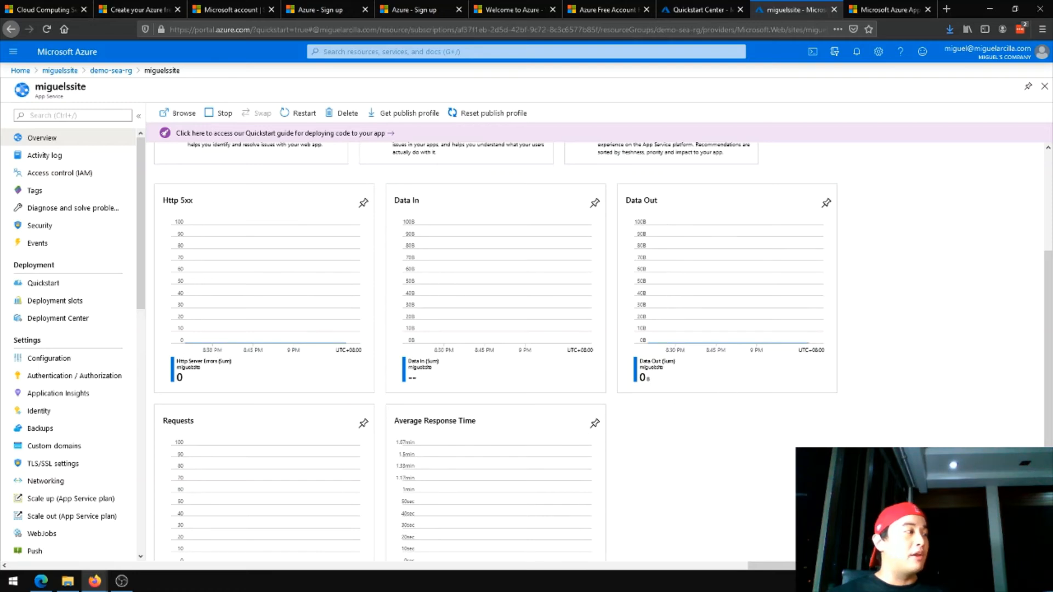
pyautogui.scroll(-1, 837, 442)
pyautogui.scroll(1, 318, 301)
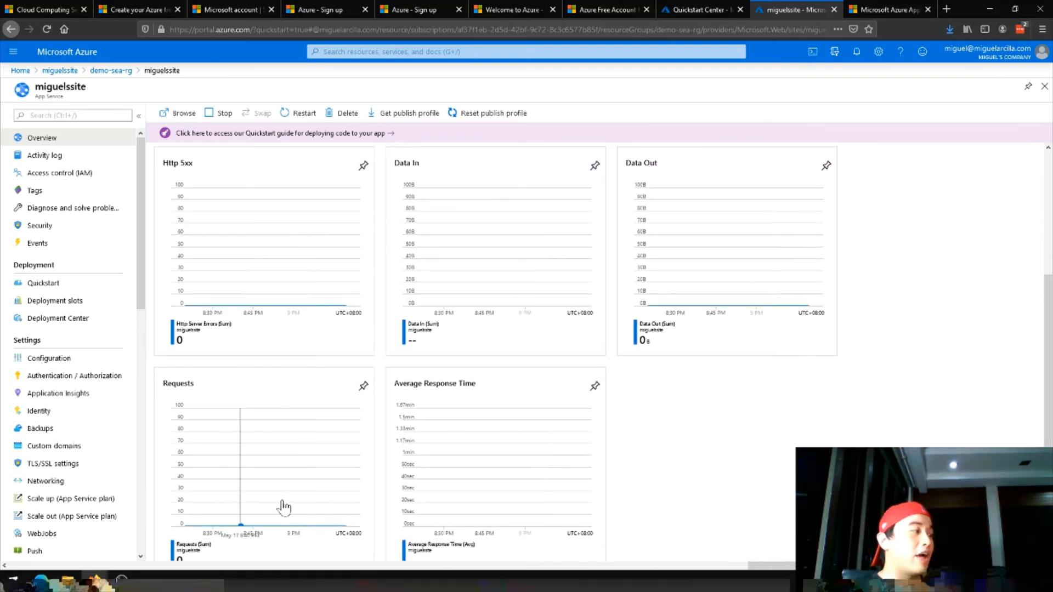
pyautogui.scroll(-1, 282, 493)
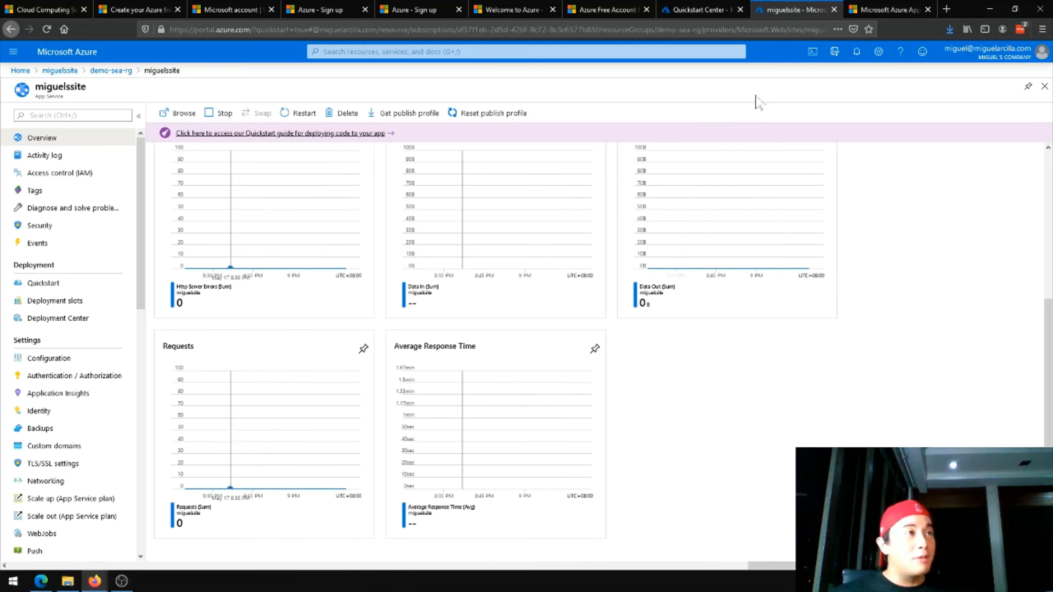
# Reload the live site to generate traffic and recheck the metric charts on the web app's overview
pyautogui.click(877, 9)
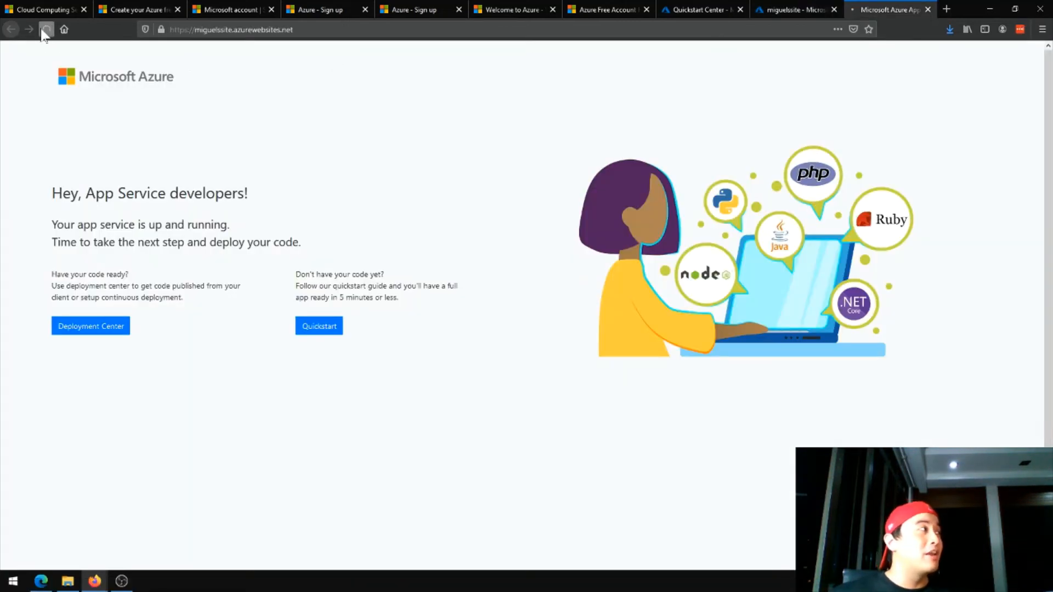
pyautogui.click(46, 30)
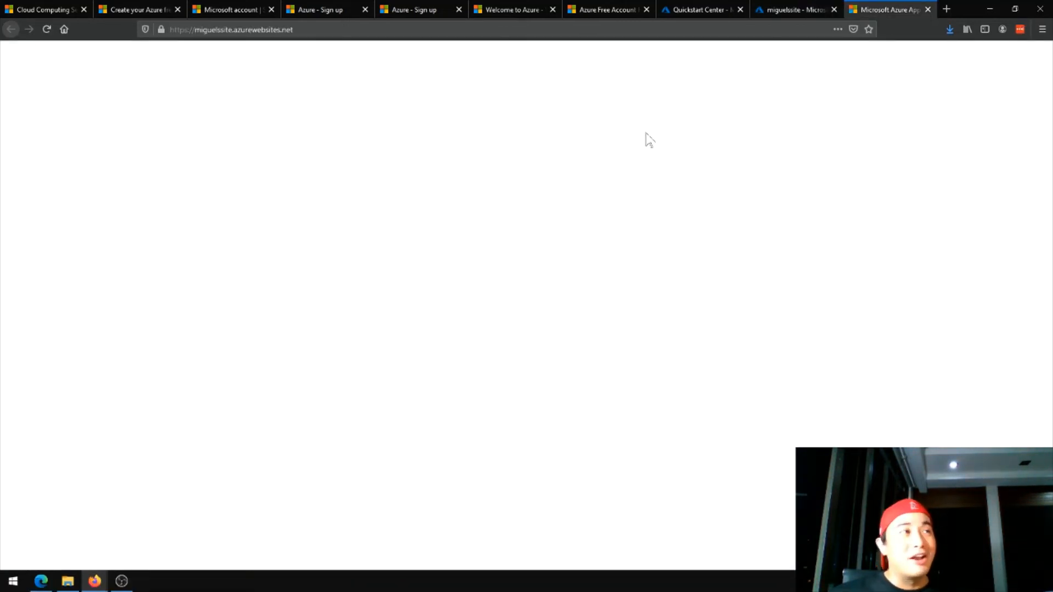
pyautogui.click(791, 9)
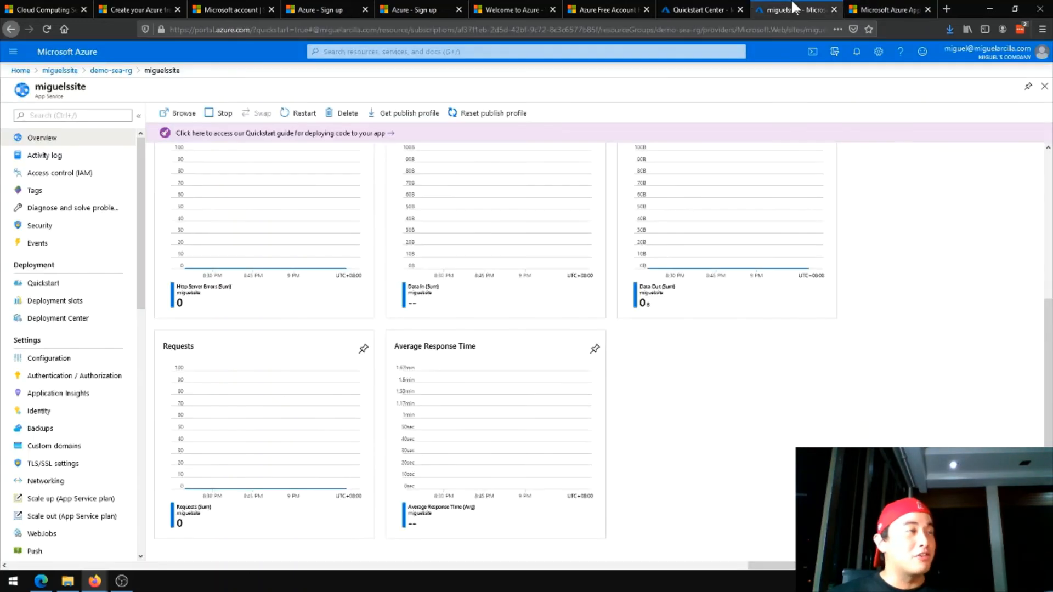
pyautogui.click(297, 113)
pyautogui.click(228, 179)
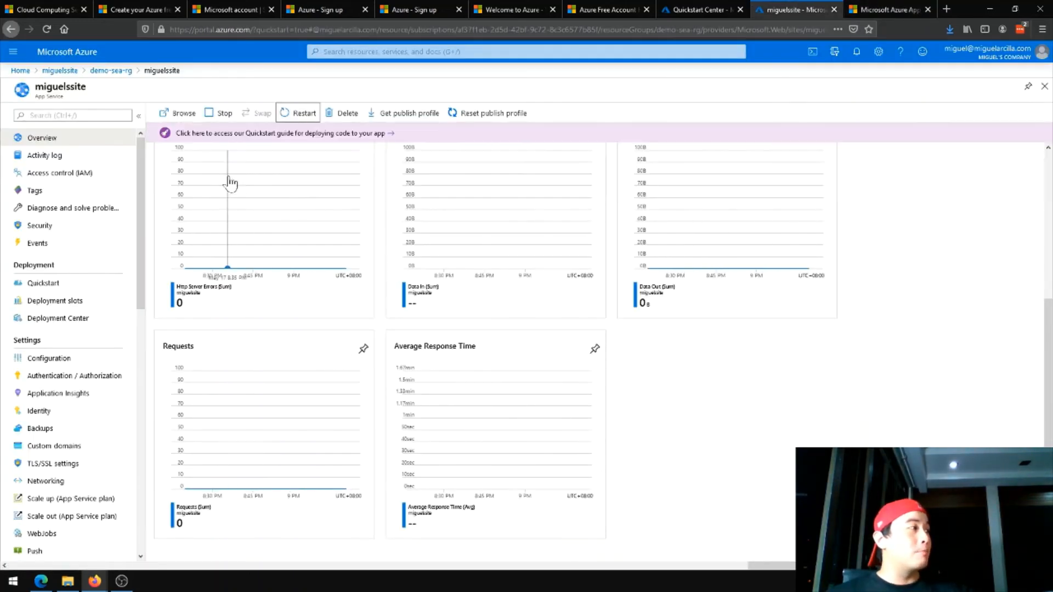
pyautogui.scroll(5, 686, 344)
pyautogui.scroll(-4, 694, 345)
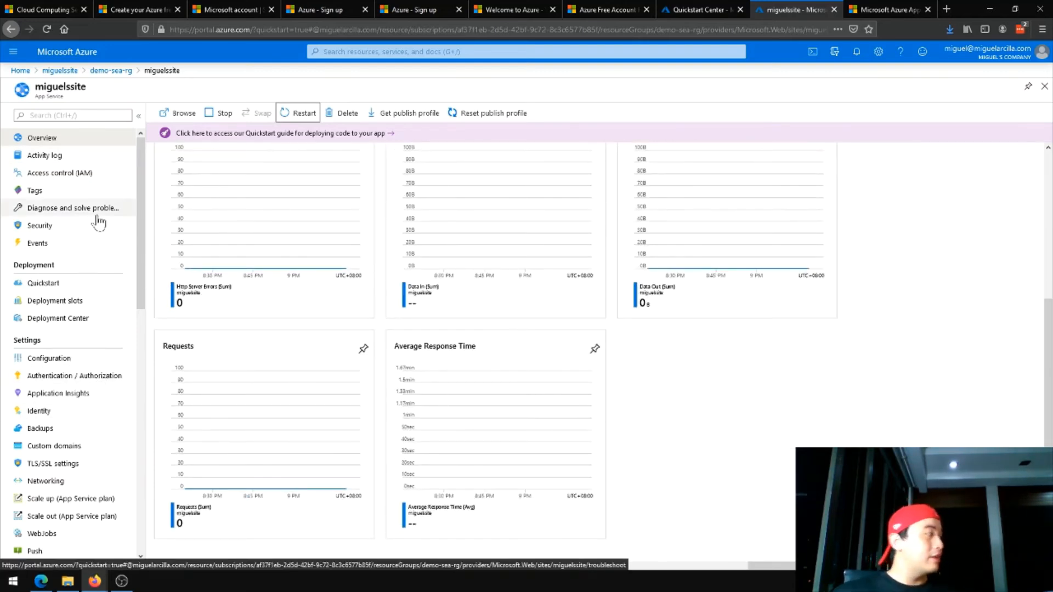
# Open the web app's Advanced Tools and launch its Kudu site
pyautogui.scroll(-5, 98, 230)
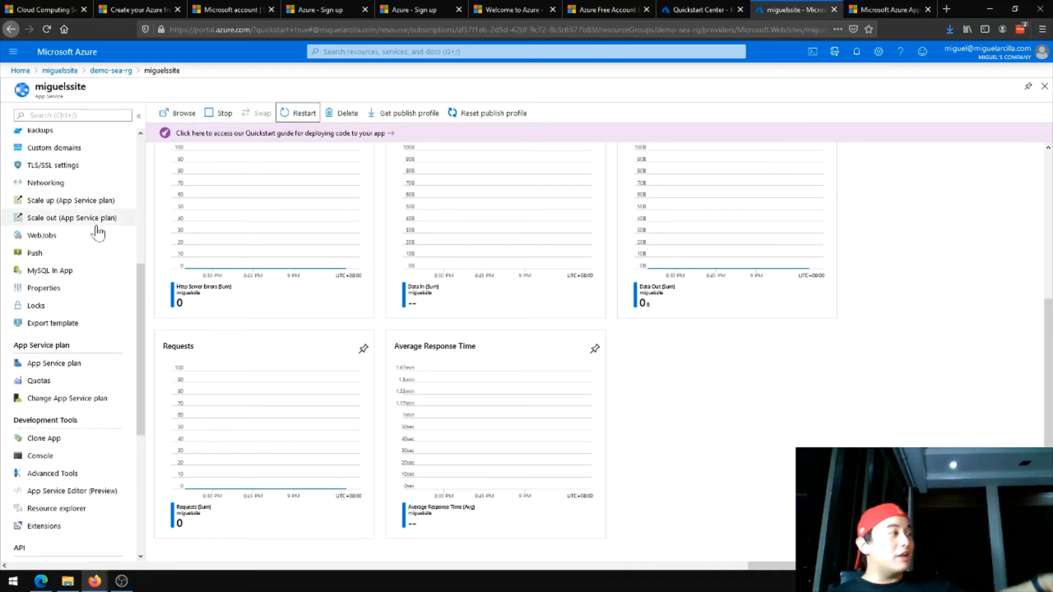
pyautogui.scroll(5, 97, 235)
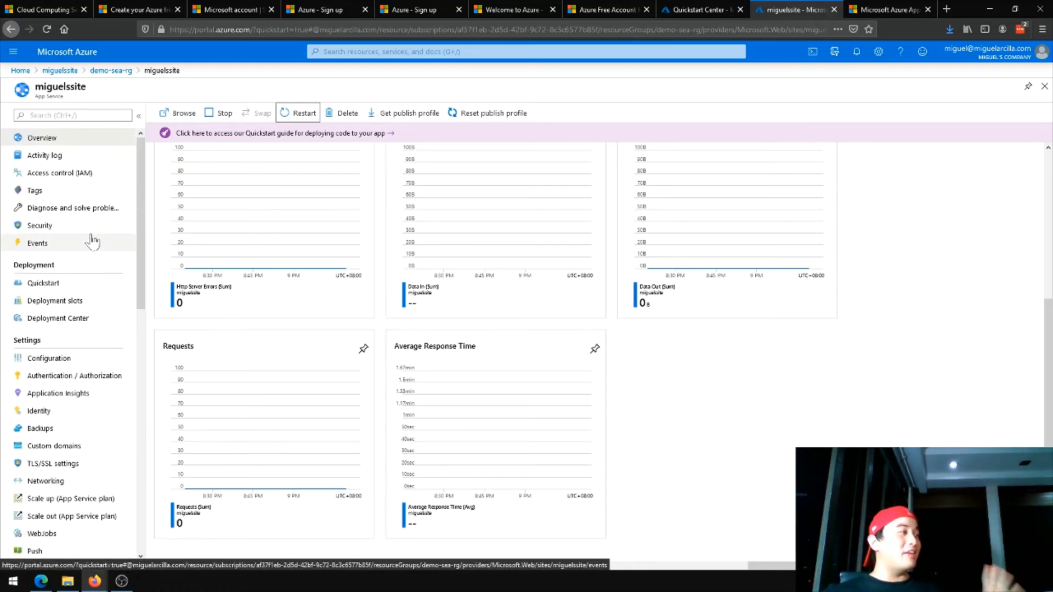
pyautogui.scroll(-2, 94, 238)
pyautogui.scroll(-2, 93, 242)
pyautogui.scroll(-5, 90, 236)
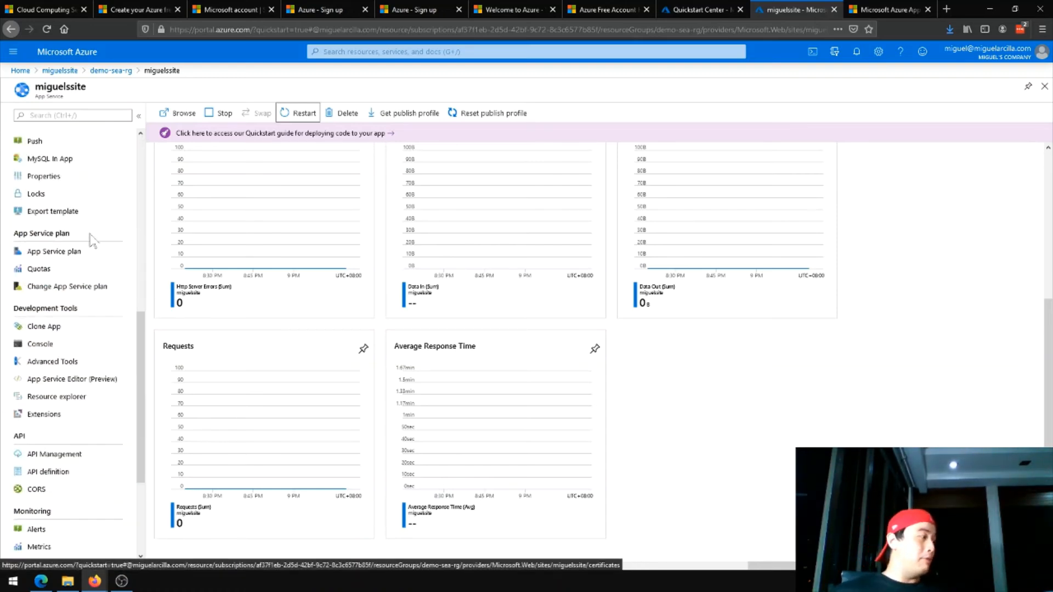
pyautogui.scroll(1, 79, 219)
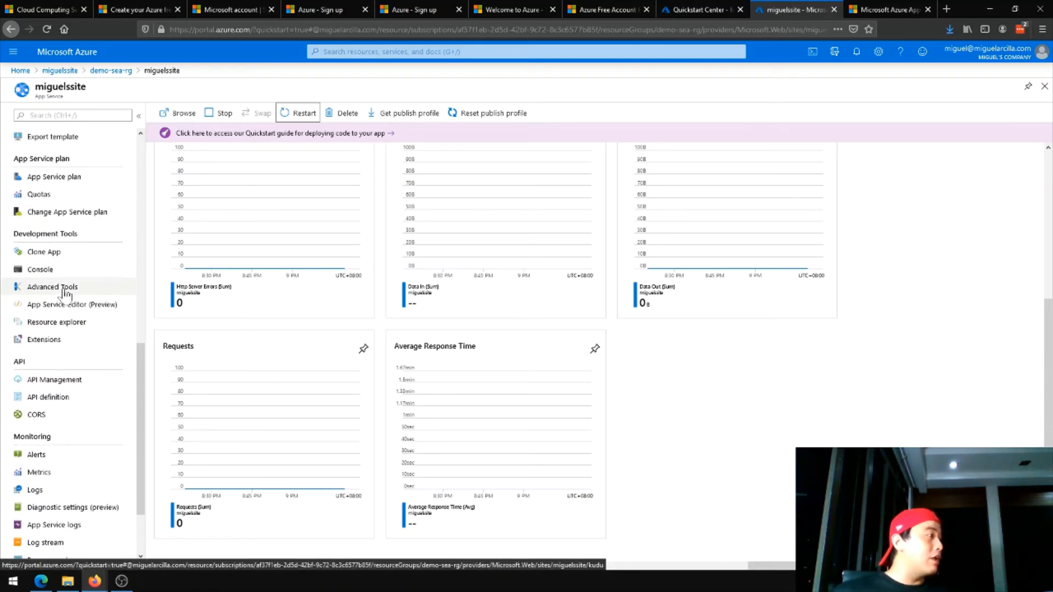
pyautogui.click(39, 293)
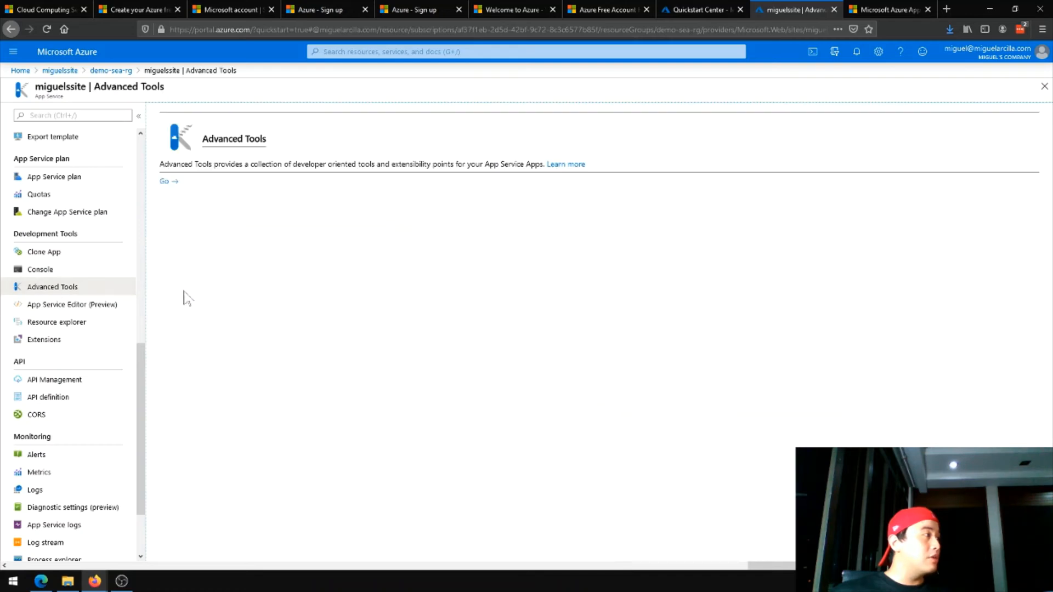
pyautogui.click(171, 185)
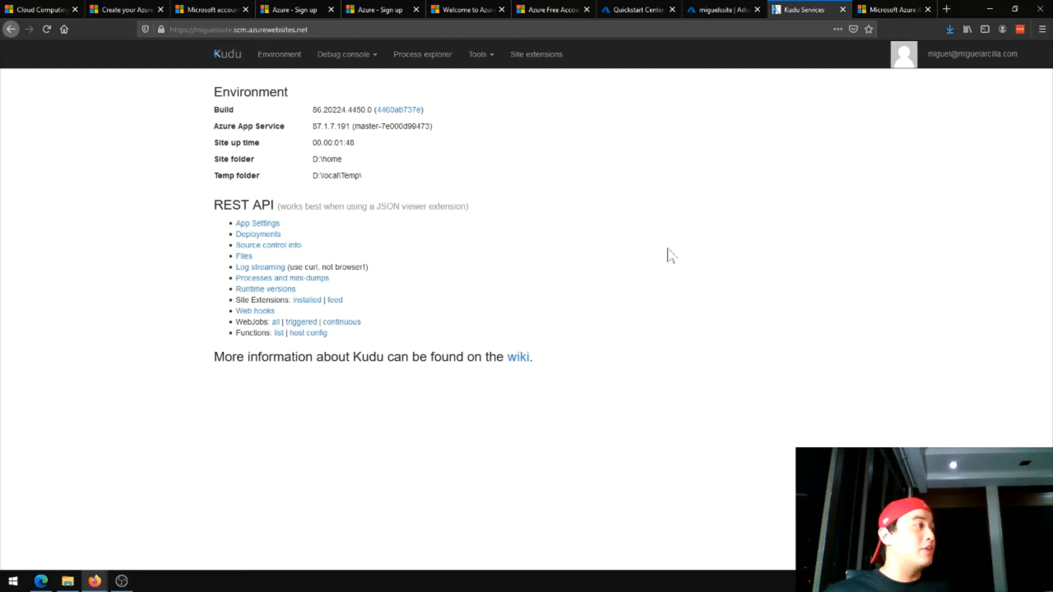
# Open Zip Push Deploy in Kudu and deploy the blog template's zip package from the Downloads folder in File Explorer to /wwwroot
pyautogui.click(484, 58)
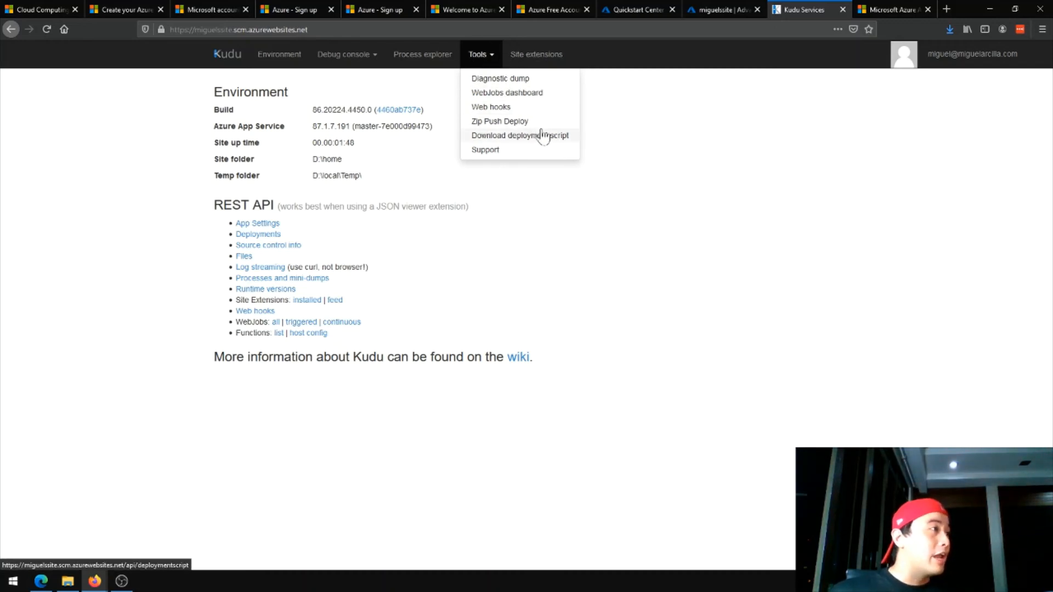
pyautogui.click(513, 122)
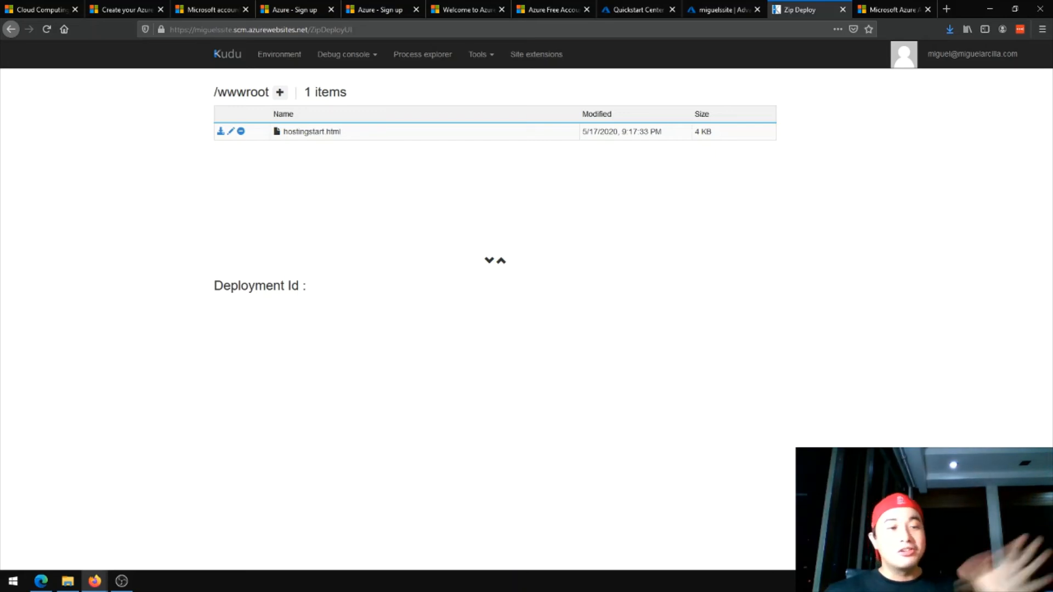
pyautogui.hotkey('alt', 'Tab')
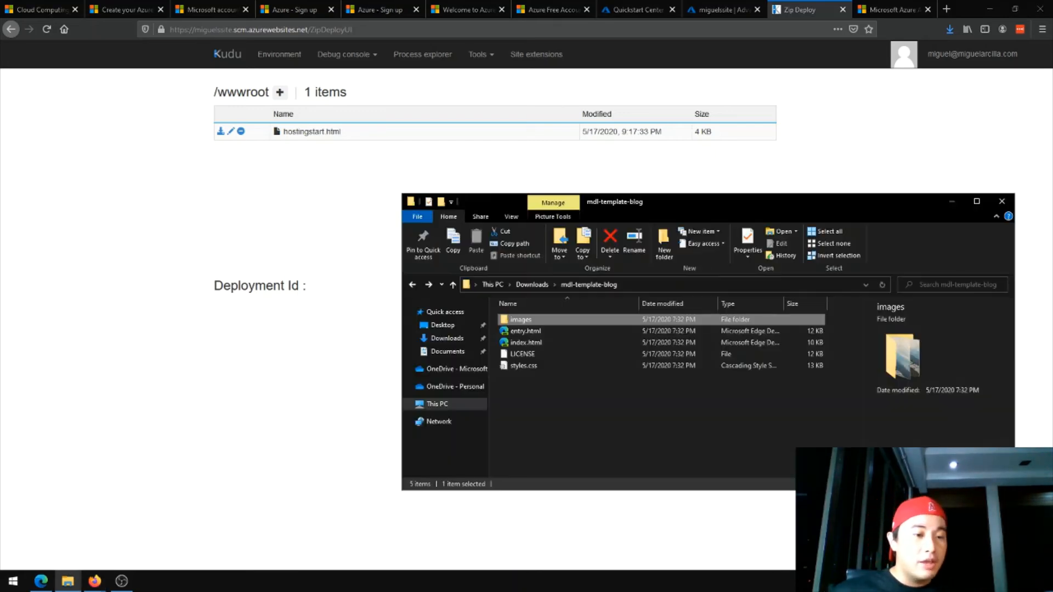
pyautogui.click(543, 279)
pyautogui.moveTo(628, 204); pyautogui.dragTo(1052, 219)
pyautogui.moveTo(607, 310); pyautogui.dragTo(366, 209)
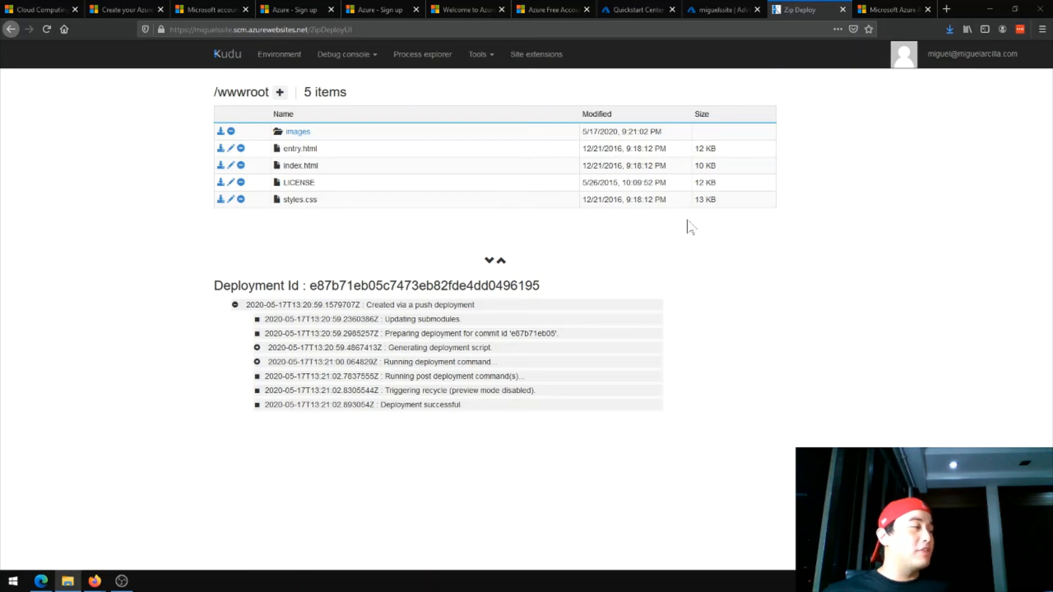
# Reload the live site, look through the deployed blog page and compare it with the files listed in Zip Deploy
pyautogui.click(889, 10)
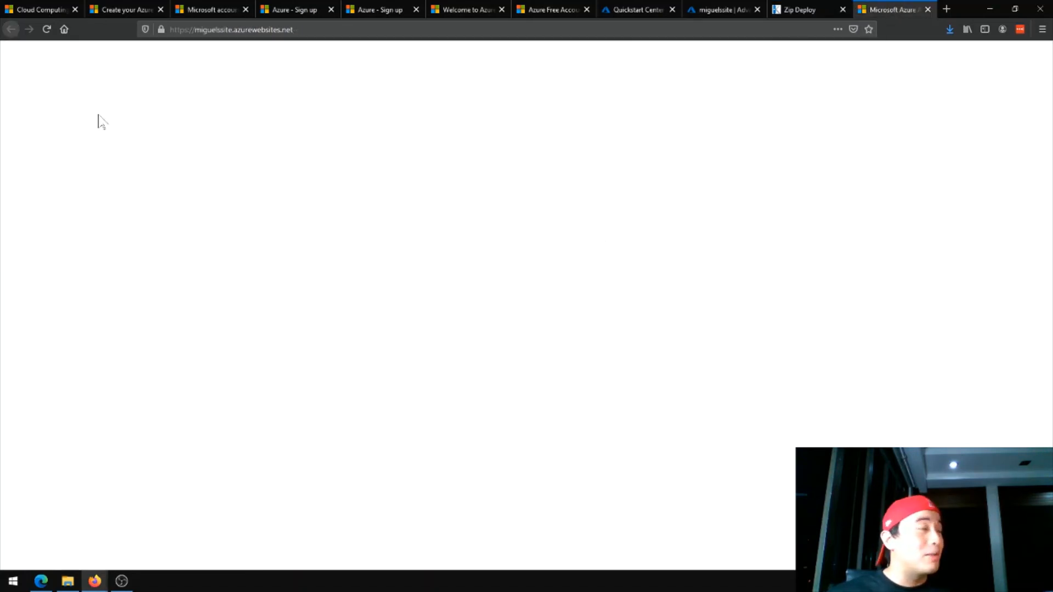
pyautogui.click(45, 29)
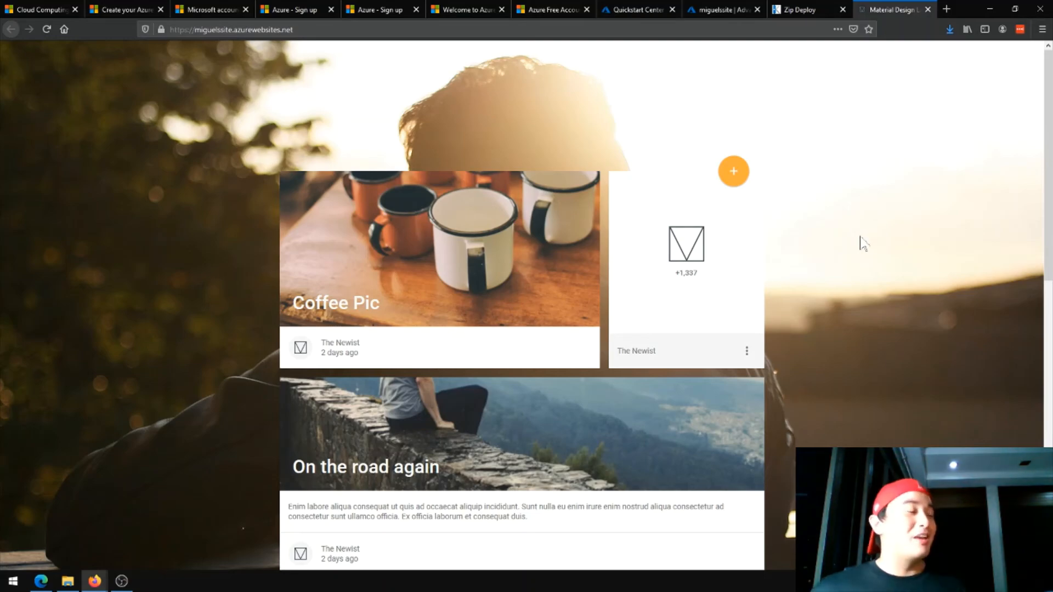
pyautogui.scroll(-10, 860, 250)
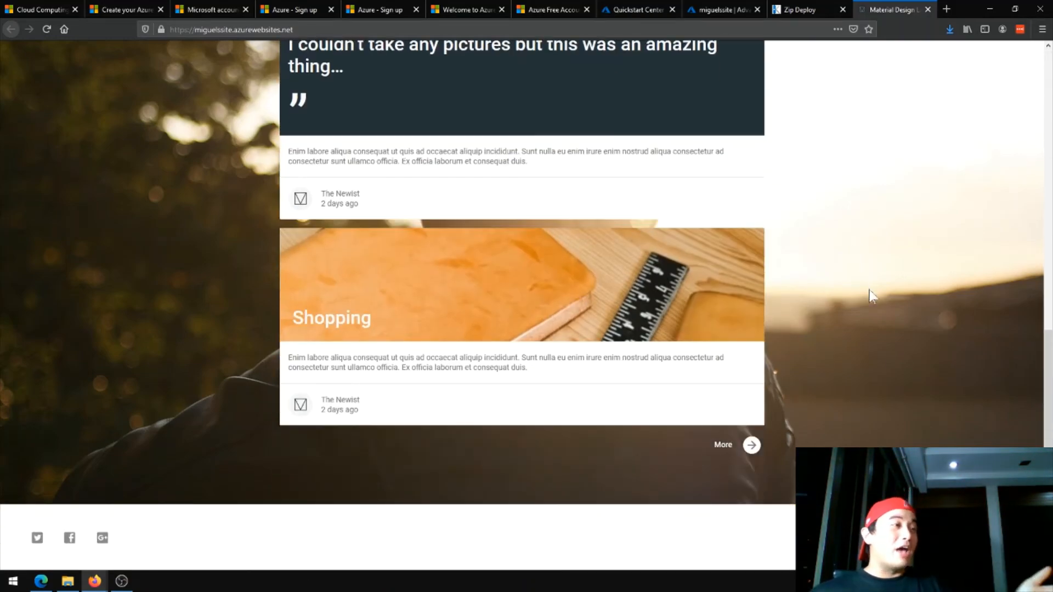
pyautogui.scroll(10, 865, 379)
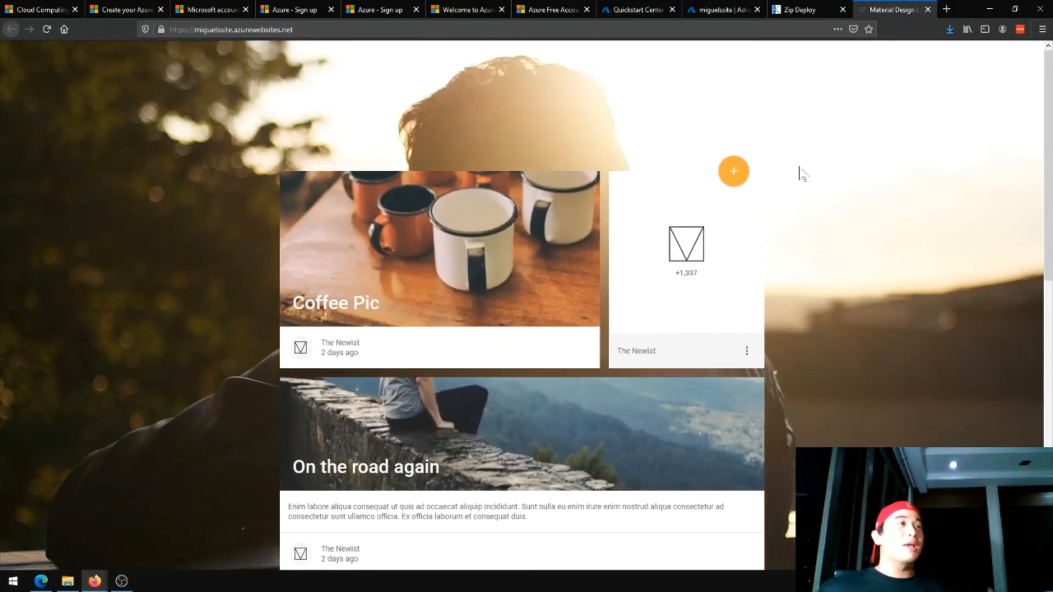
pyautogui.click(811, 11)
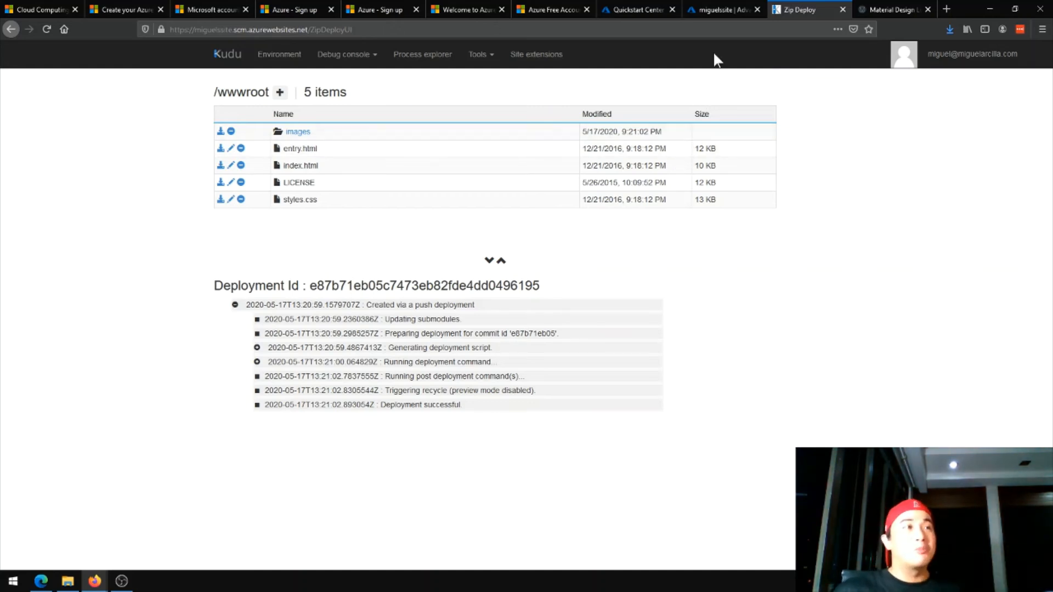
pyautogui.click(872, 12)
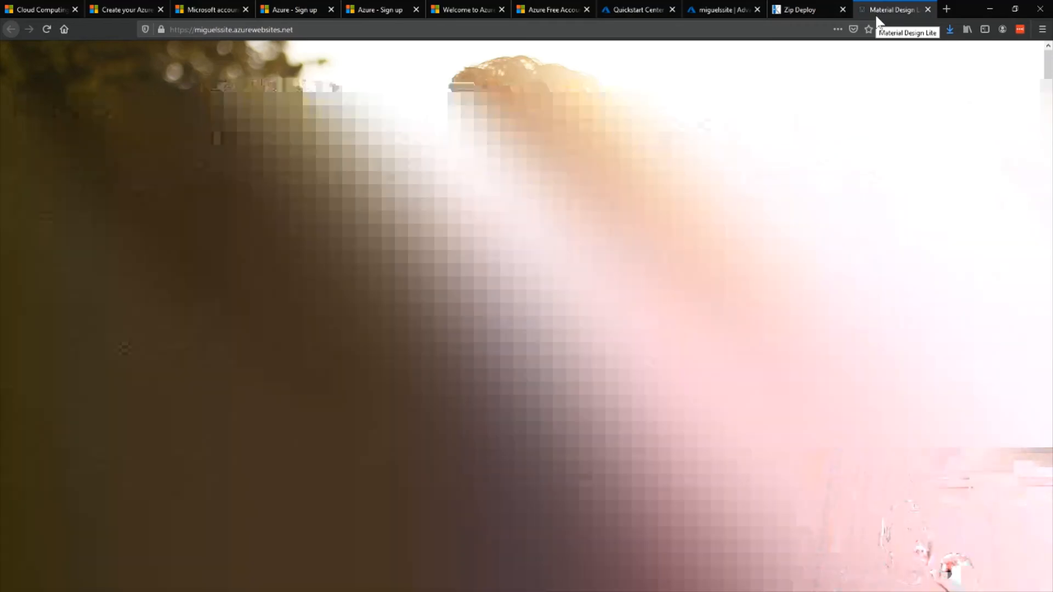
pyautogui.click(803, 8)
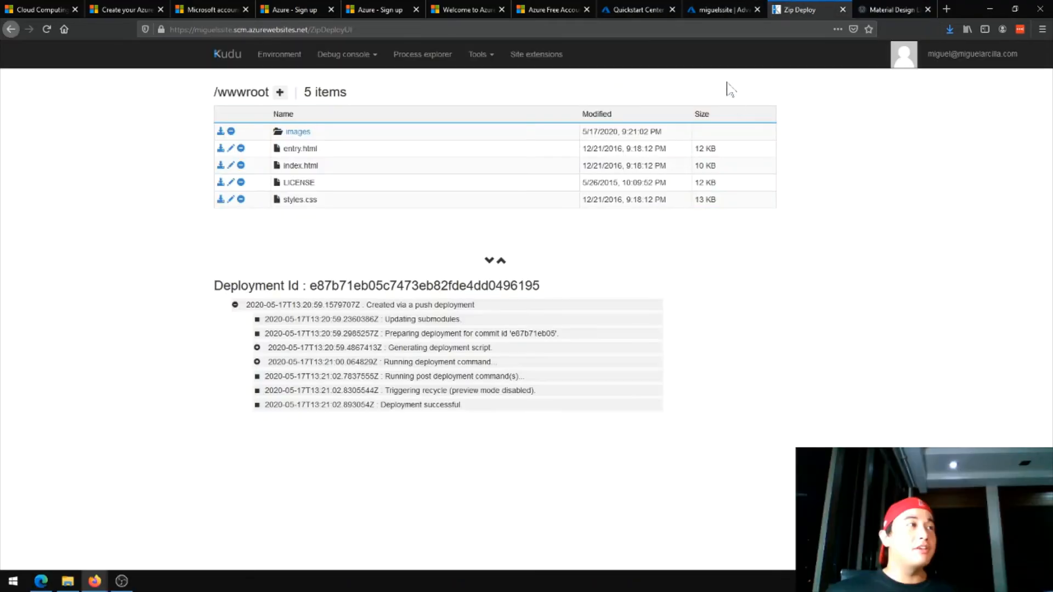
# Return to the web app's overview in the portal and examine the data, request and response time charts
pyautogui.click(723, 9)
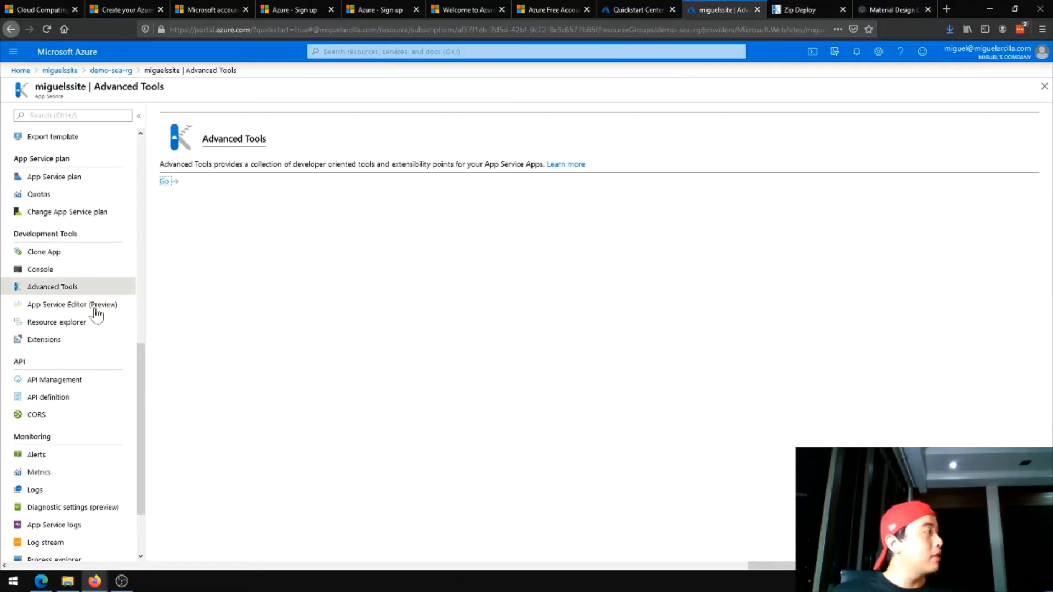
pyautogui.scroll(6, 96, 310)
pyautogui.scroll(3, 99, 303)
pyautogui.click(97, 137)
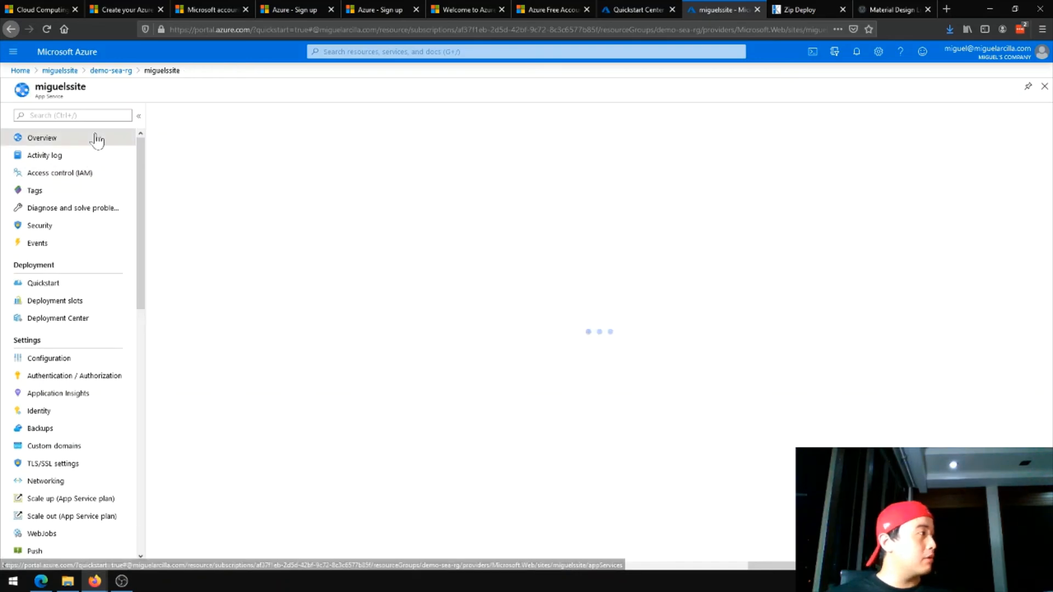
pyautogui.scroll(-3, 497, 234)
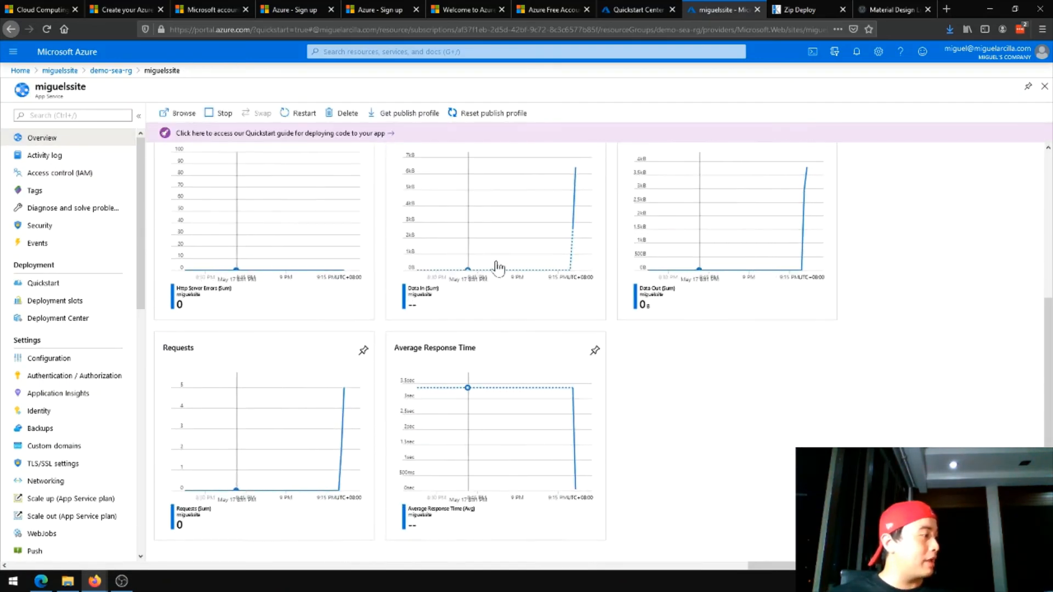
pyautogui.scroll(3, 692, 293)
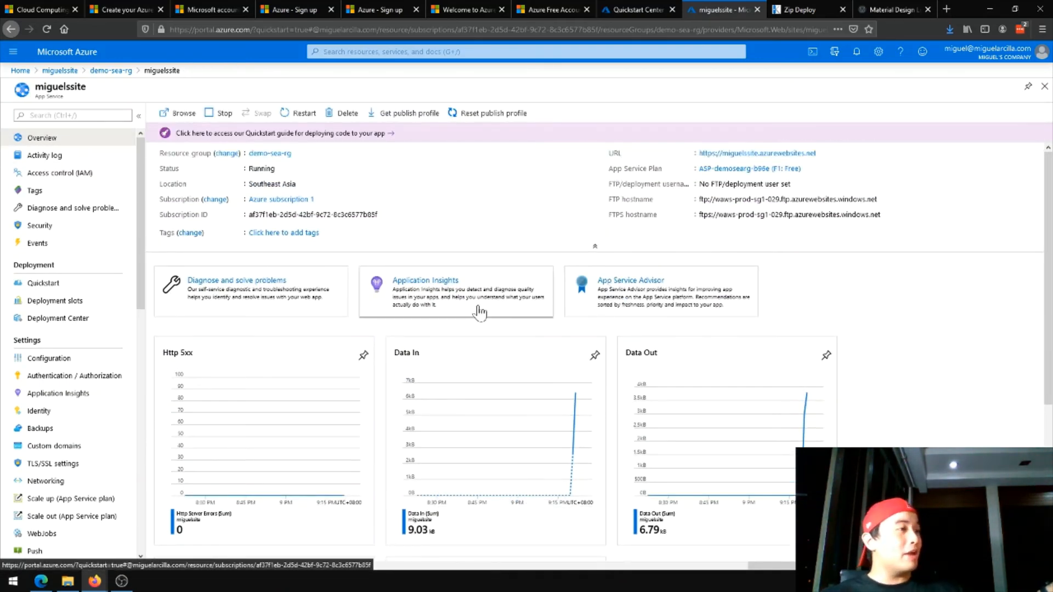
pyautogui.scroll(-1, 493, 274)
pyautogui.scroll(-4, 534, 230)
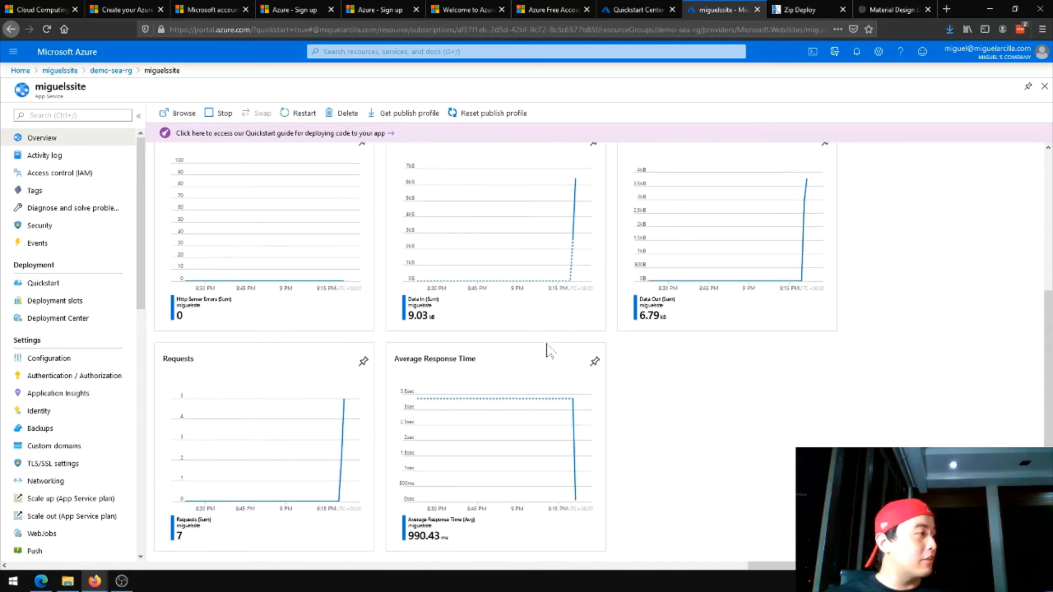
pyautogui.scroll(1, 603, 384)
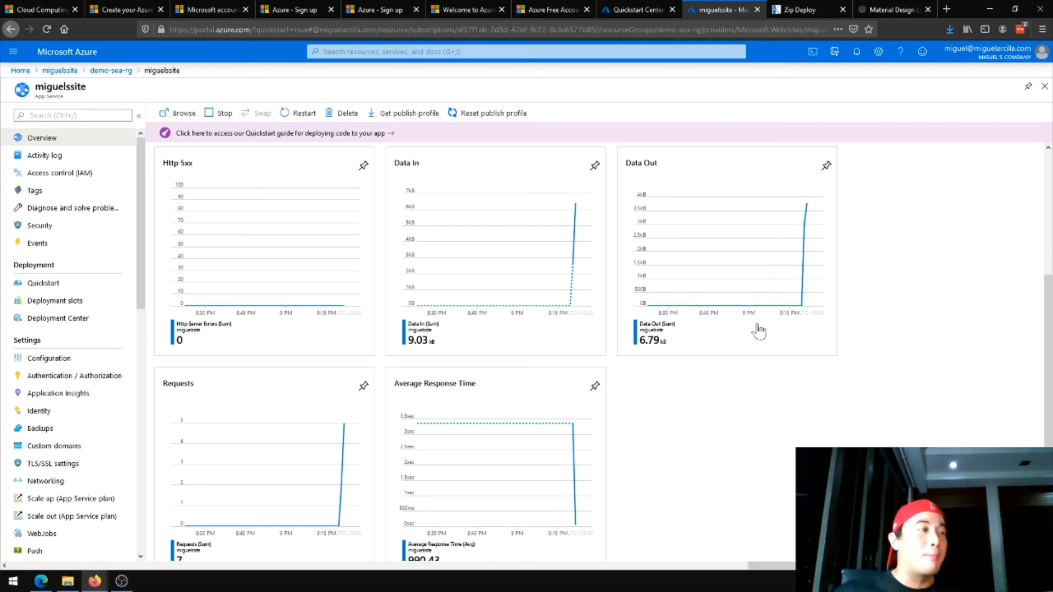
pyautogui.scroll(-1, 678, 343)
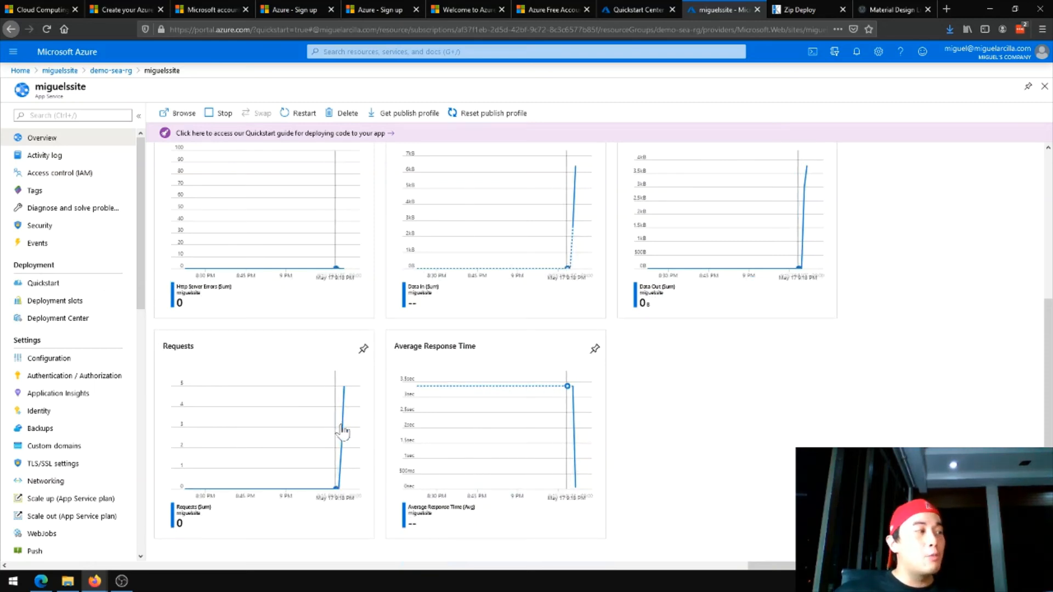
# Revisit the live blog page and check the web app's overview details and updated metric charts again
pyautogui.click(905, 13)
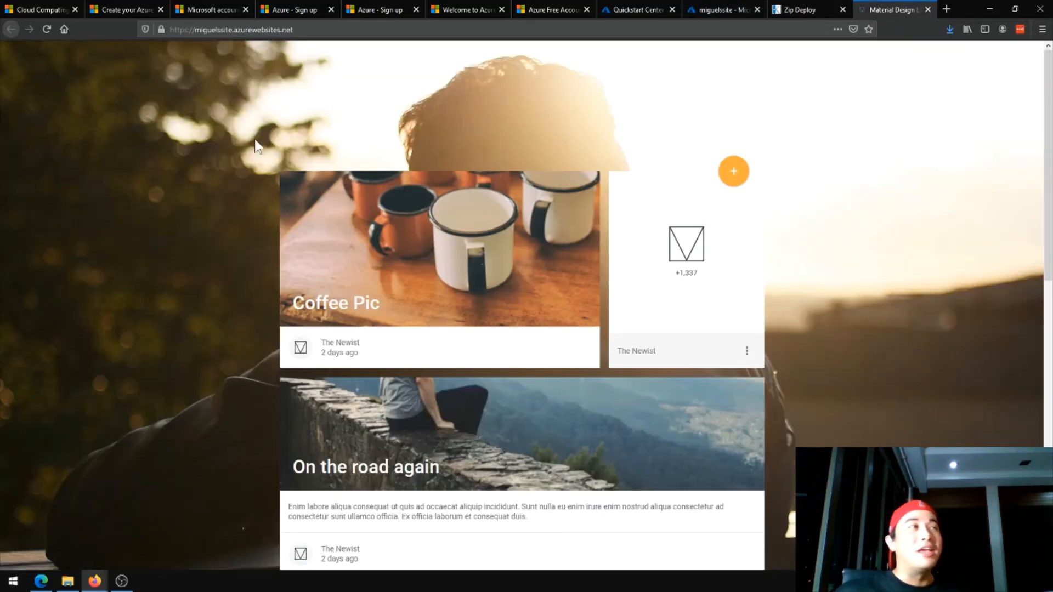
pyautogui.click(692, 11)
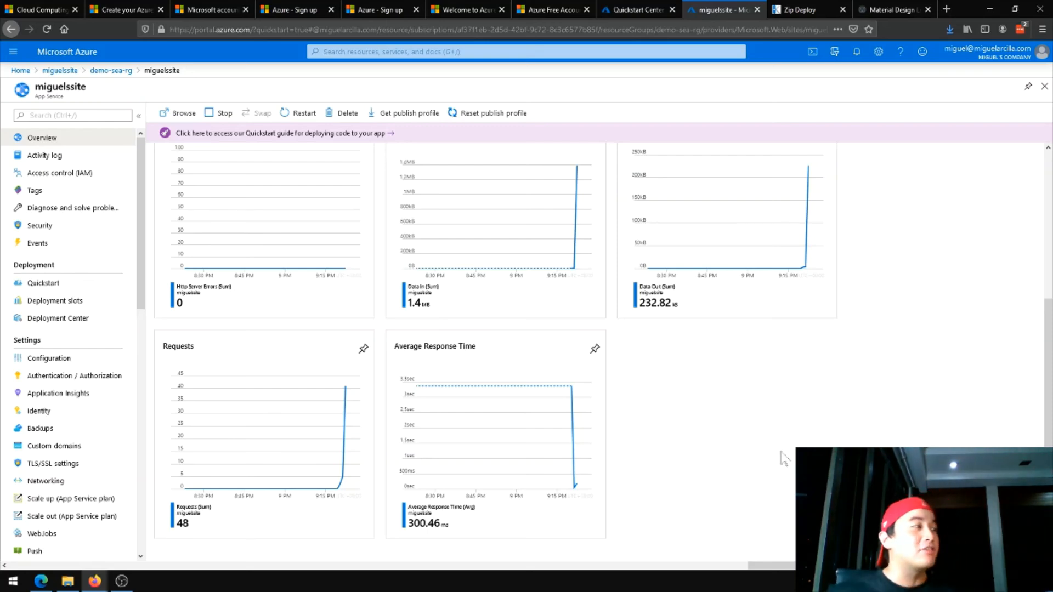
pyautogui.scroll(2, 773, 466)
pyautogui.scroll(2, 773, 466)
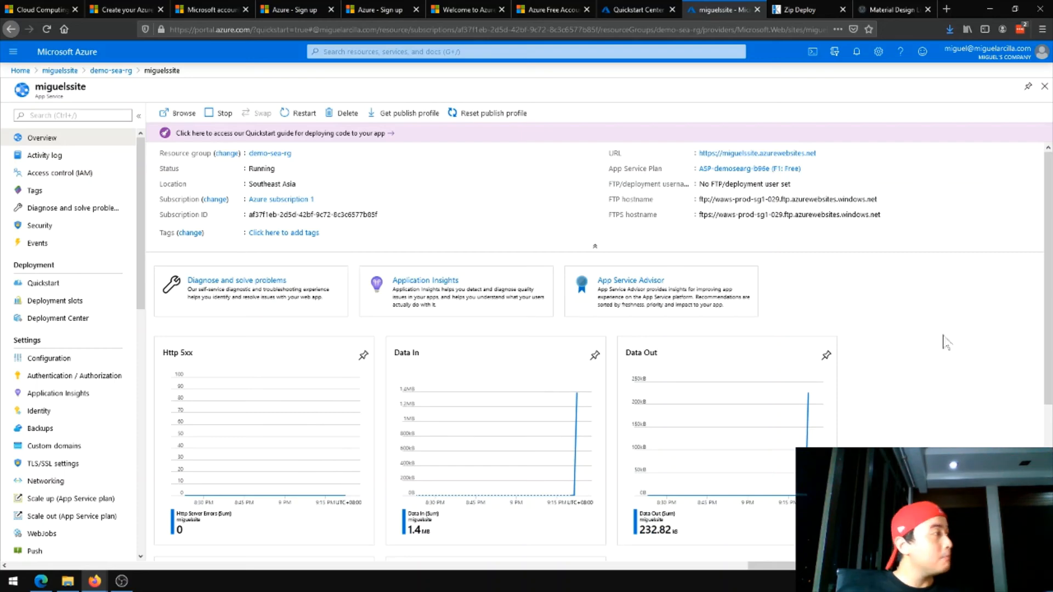
pyautogui.scroll(-2, 954, 340)
pyautogui.scroll(1, 928, 270)
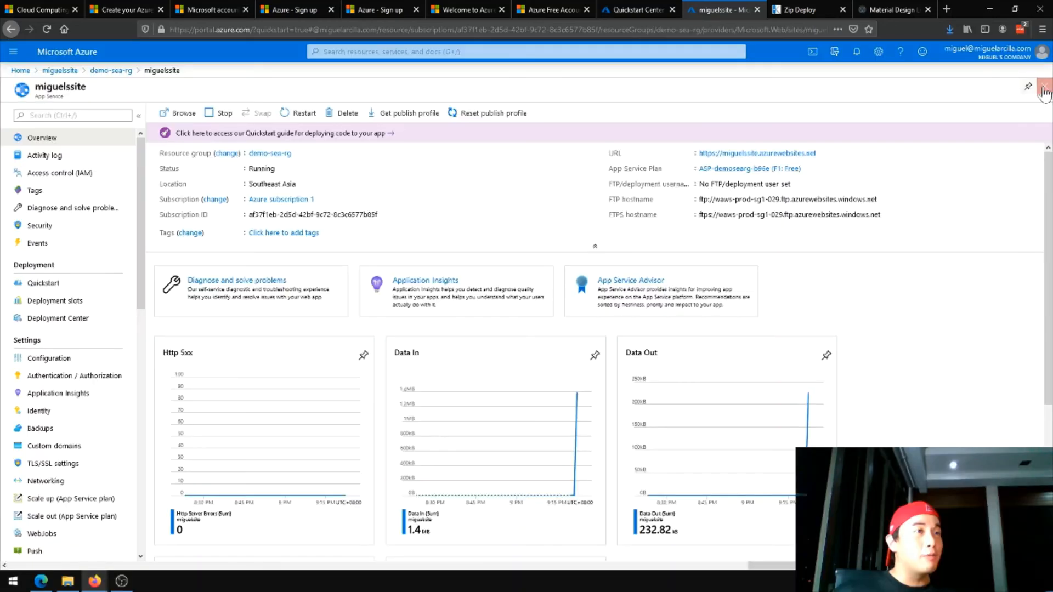
# Close the web app's page and review the free product list and availability periods in the Azure free account FAQ
pyautogui.click(1040, 87)
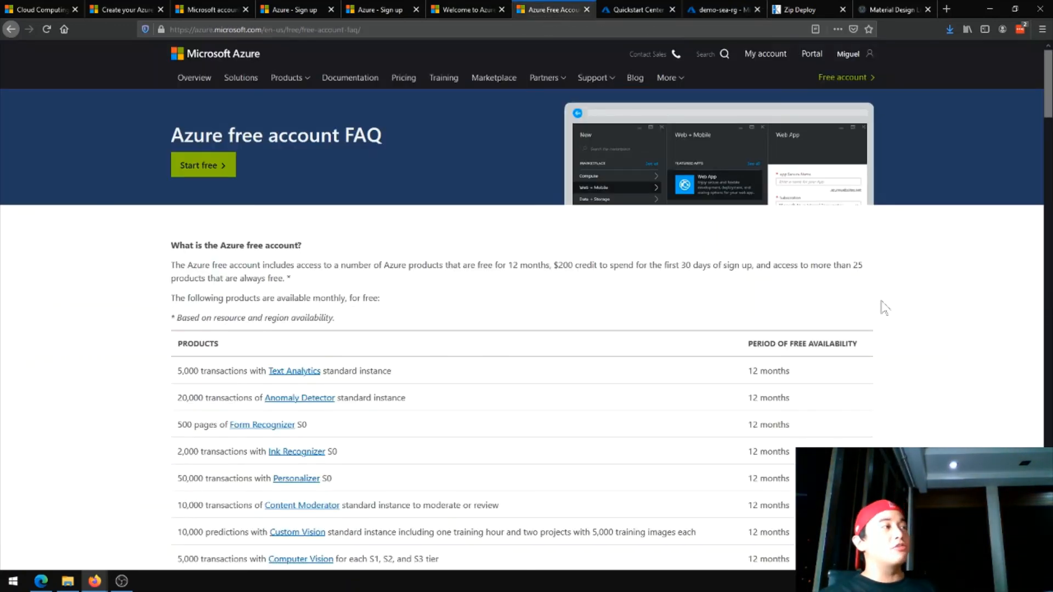
pyautogui.scroll(-3, 884, 308)
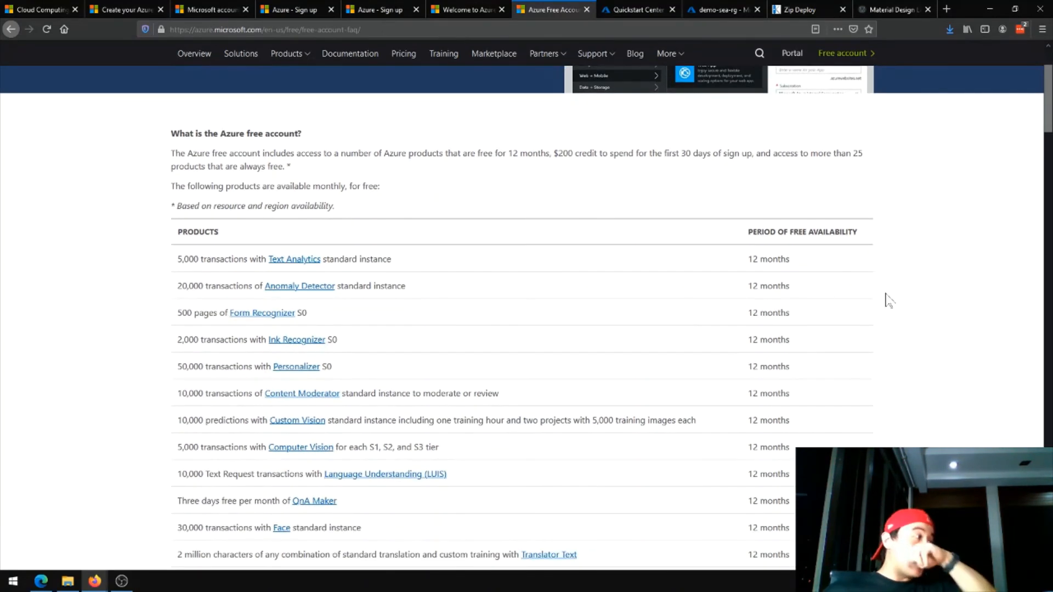
pyautogui.scroll(-2, 867, 283)
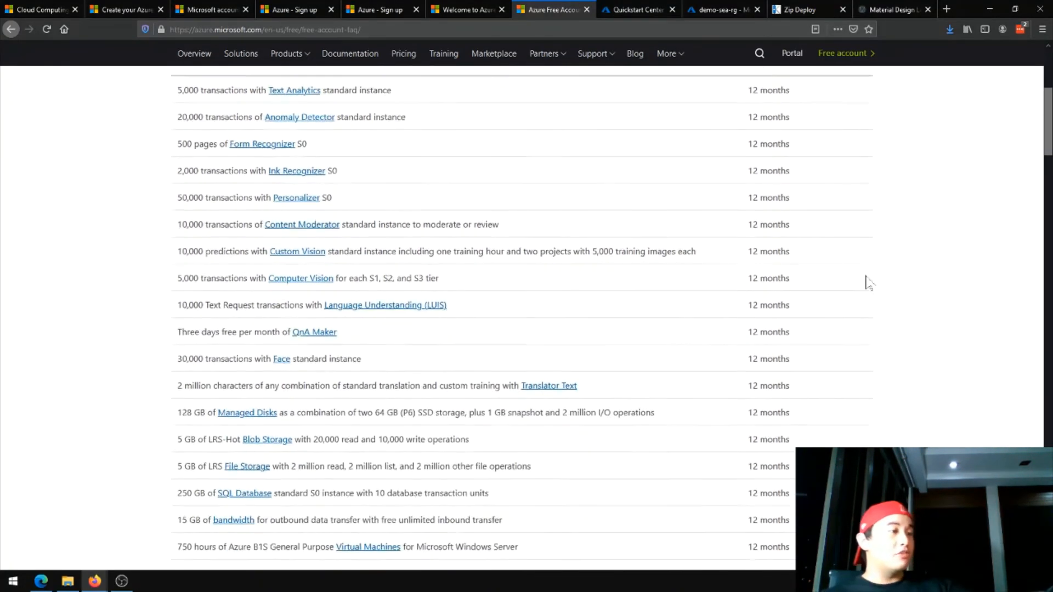
pyautogui.scroll(1, 867, 284)
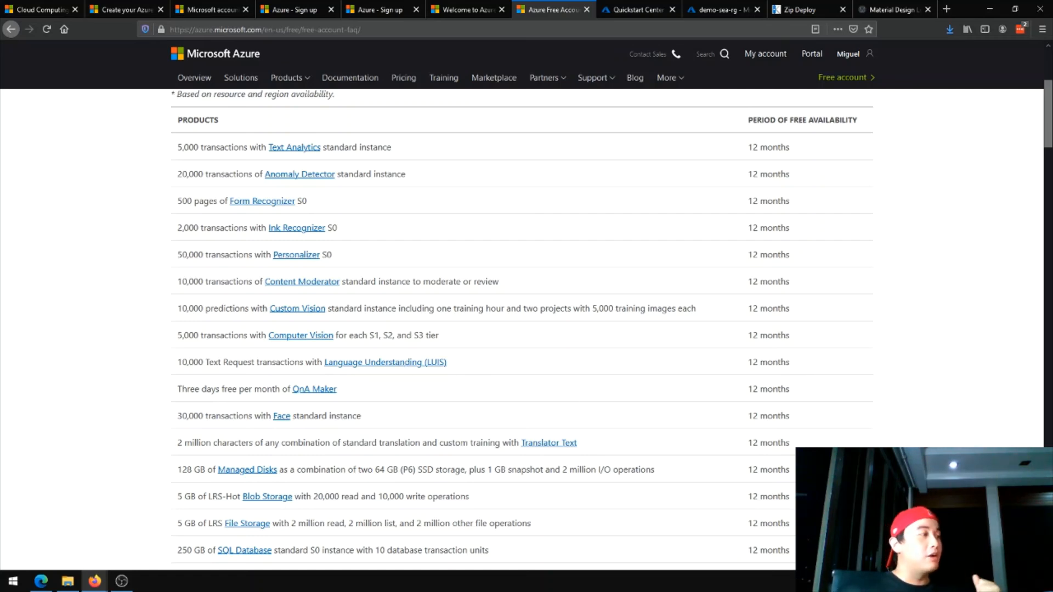
pyautogui.scroll(-3, 455, 393)
pyautogui.scroll(-3, 455, 392)
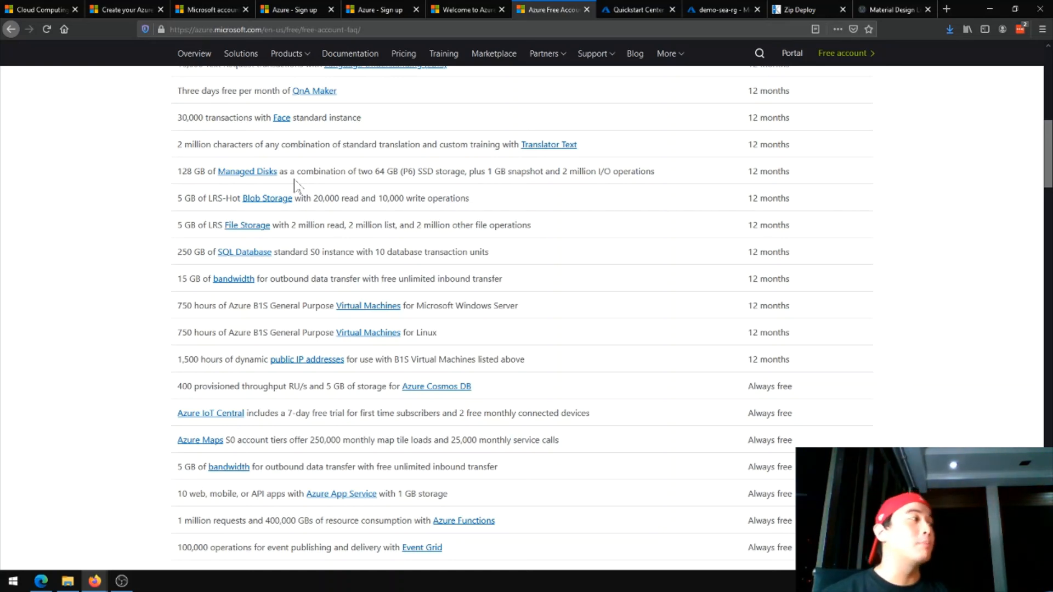
pyautogui.scroll(-1, 258, 191)
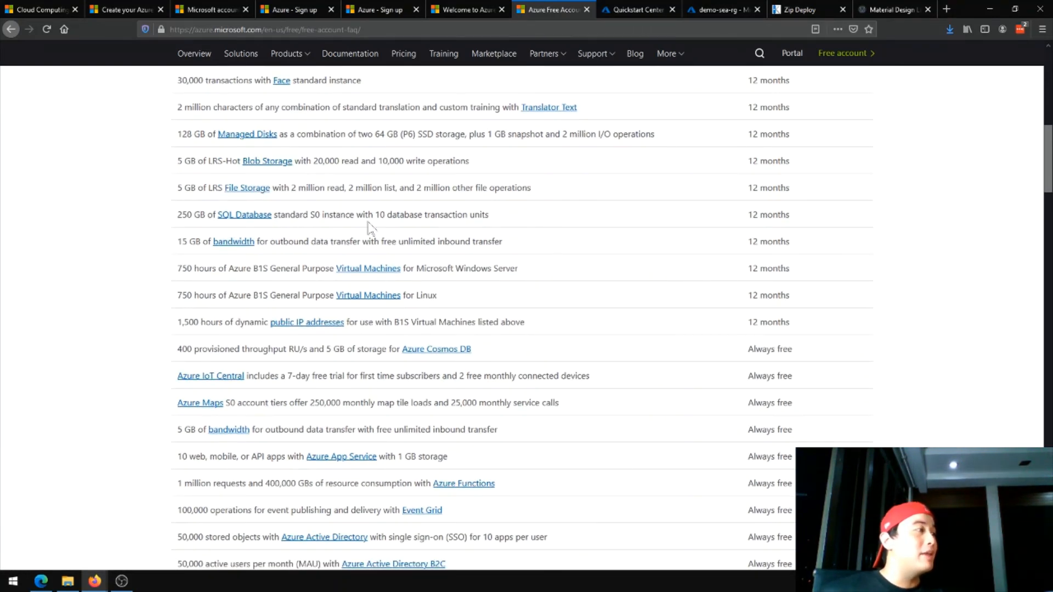
pyautogui.scroll(-2, 384, 214)
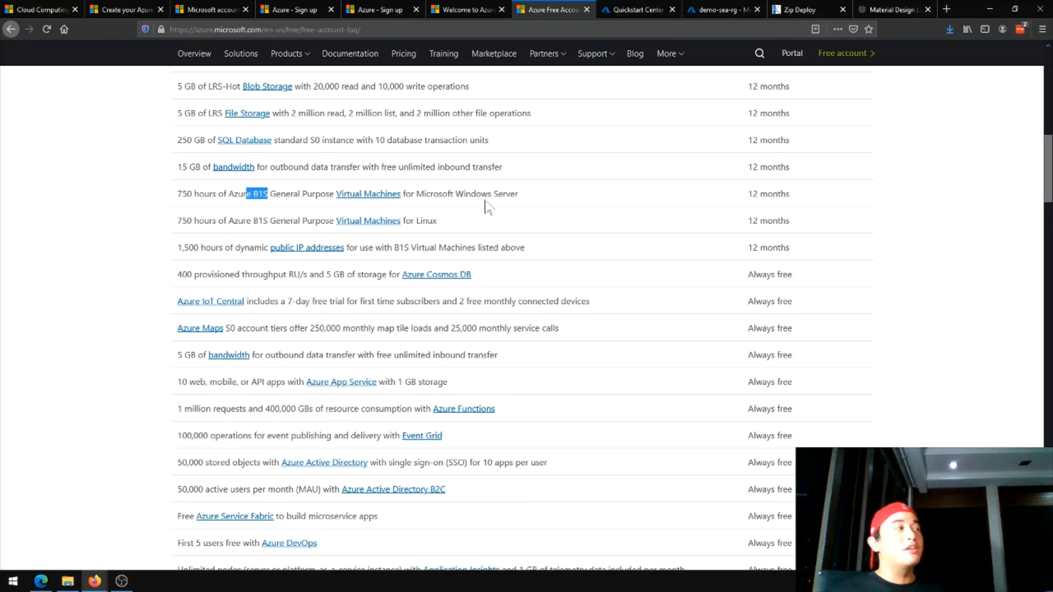
# Examine the free account FAQ's 12-month and always-free product entries, from virtual machines through container services, and return to the start of the list
pyautogui.click(538, 194)
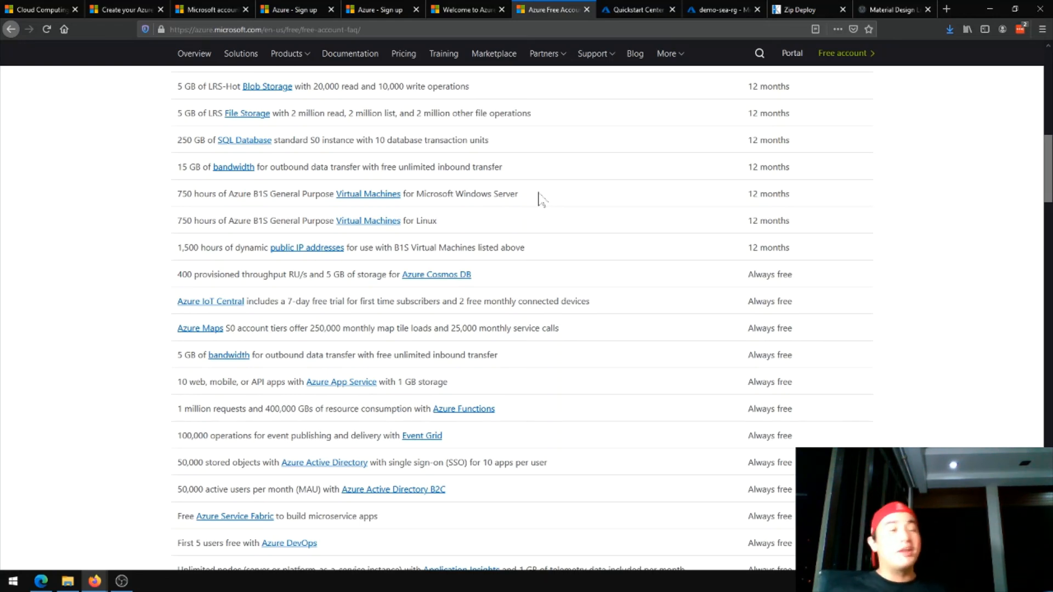
pyautogui.scroll(-3, 603, 198)
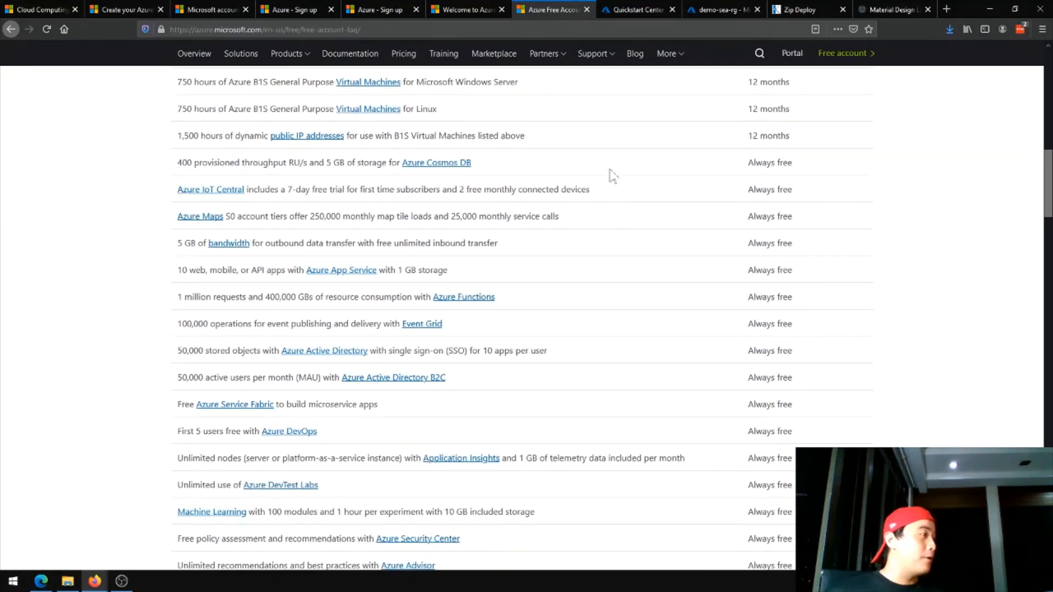
pyautogui.scroll(-2, 537, 241)
pyautogui.scroll(1, 723, 214)
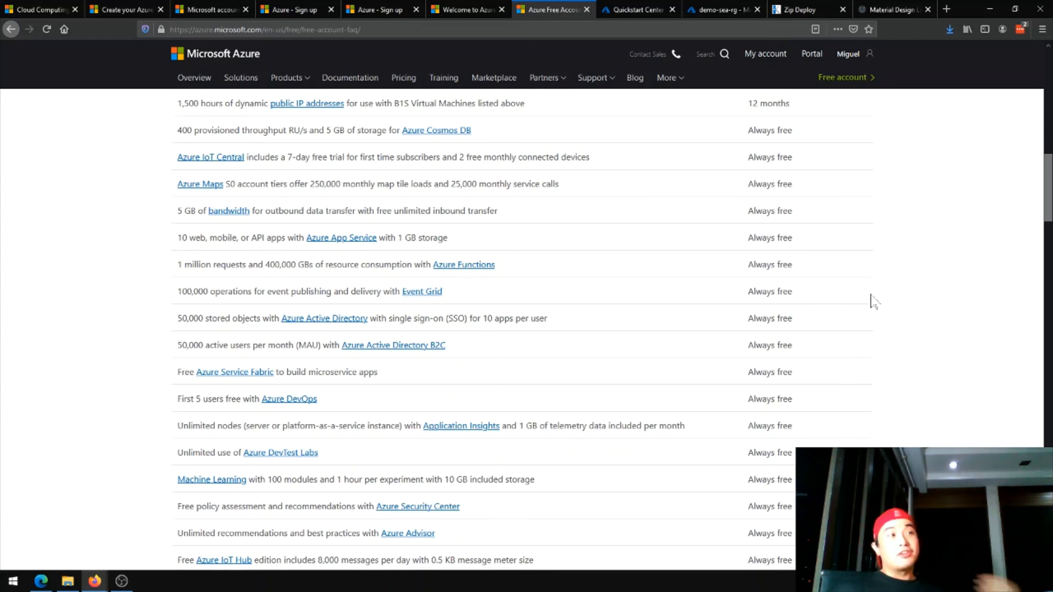
pyautogui.scroll(1, 871, 298)
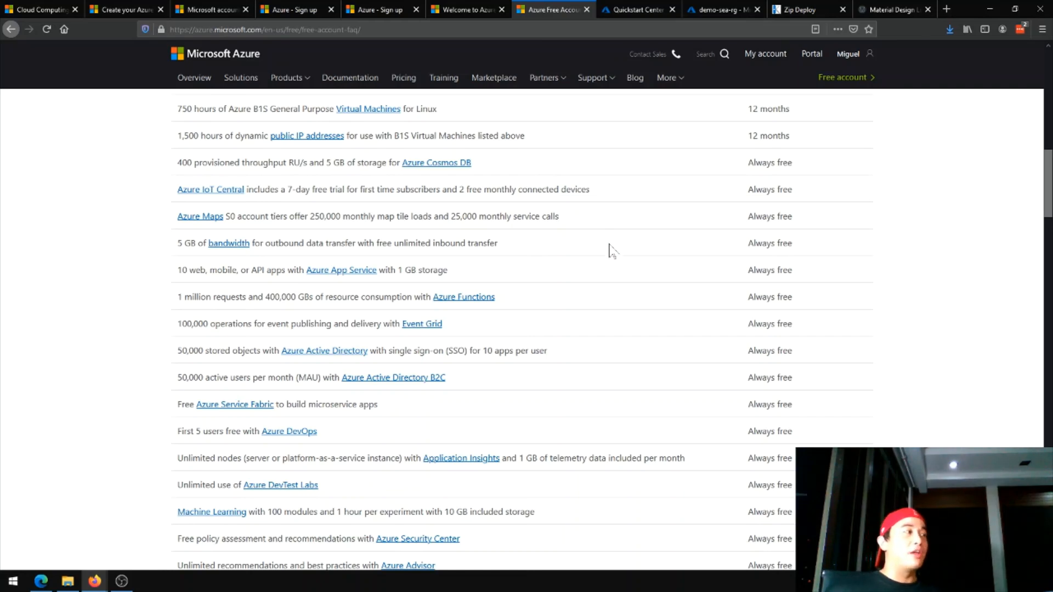
pyautogui.scroll(-4, 630, 258)
pyautogui.scroll(-7, 629, 260)
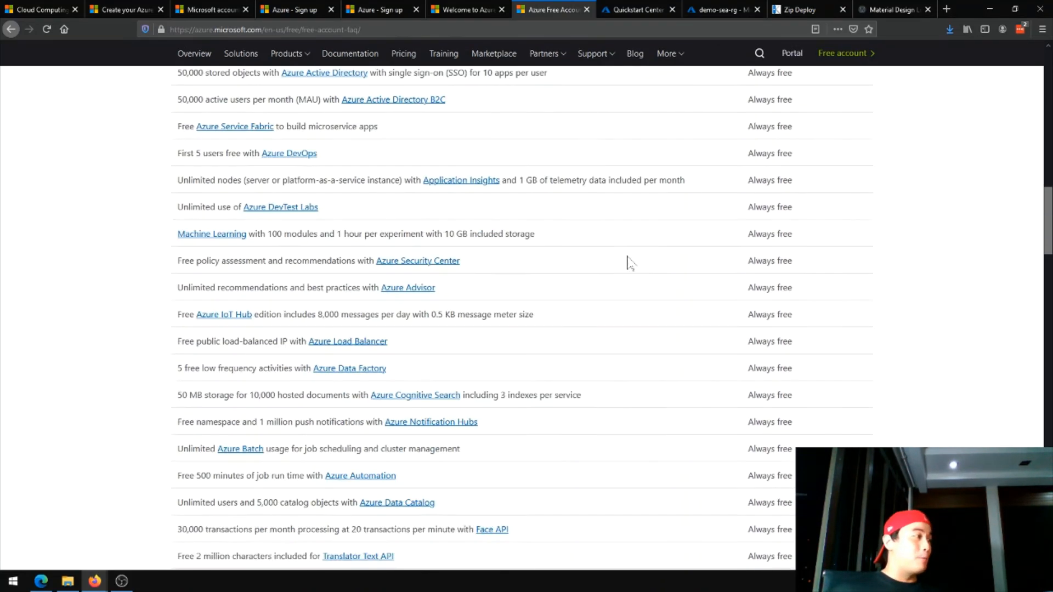
pyautogui.scroll(12, 611, 317)
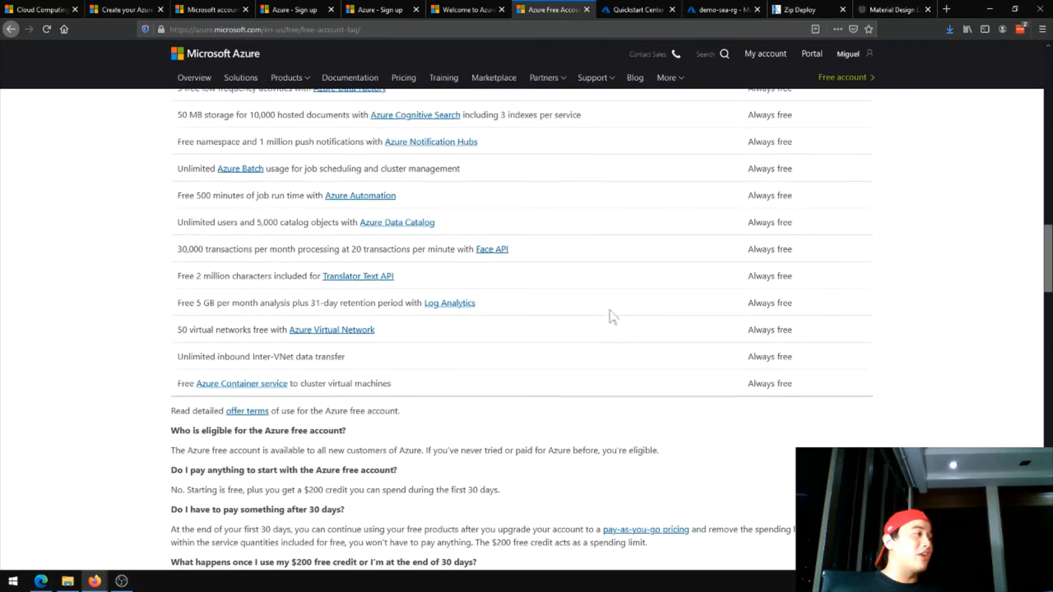
pyautogui.scroll(-4, 625, 265)
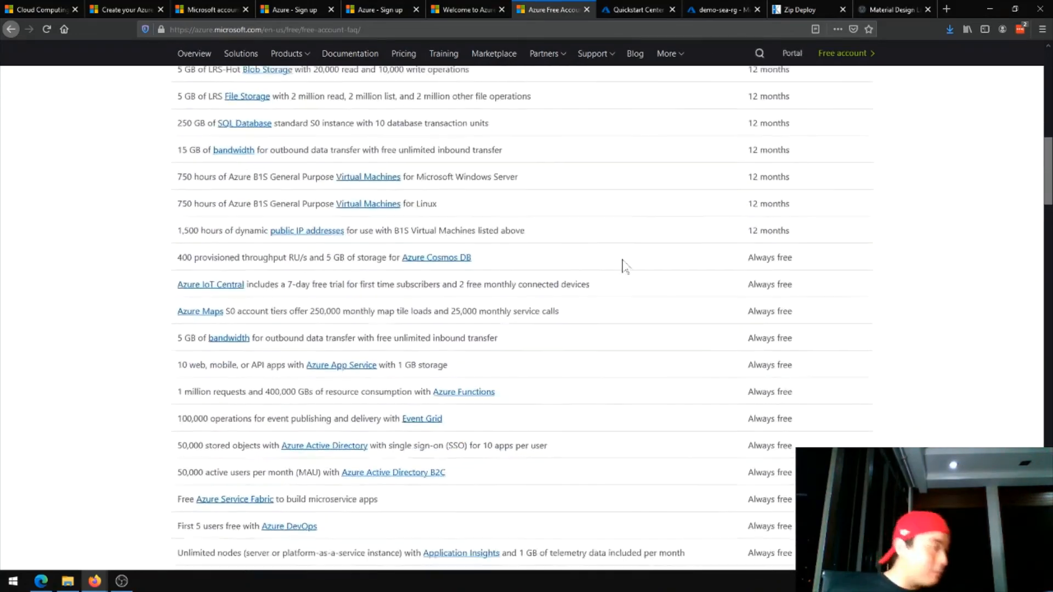
pyautogui.scroll(15, 913, 373)
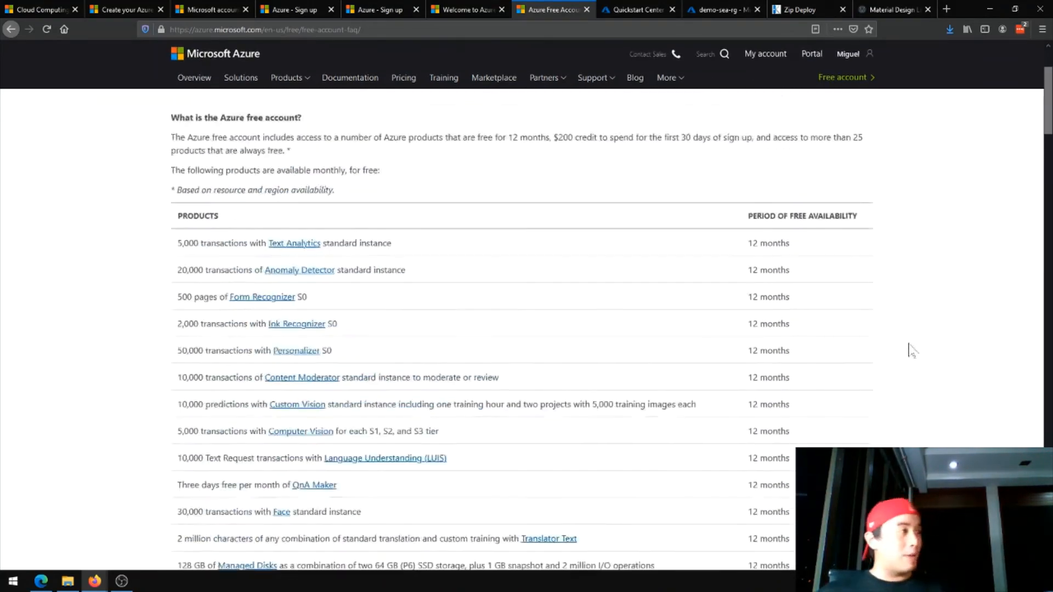
# Find "web" in the free account FAQ and compare the free web app offering with the resources in the demo-sea-rg resource group
pyautogui.hotkey('ctrl', 'f')
pyautogui.write('web')
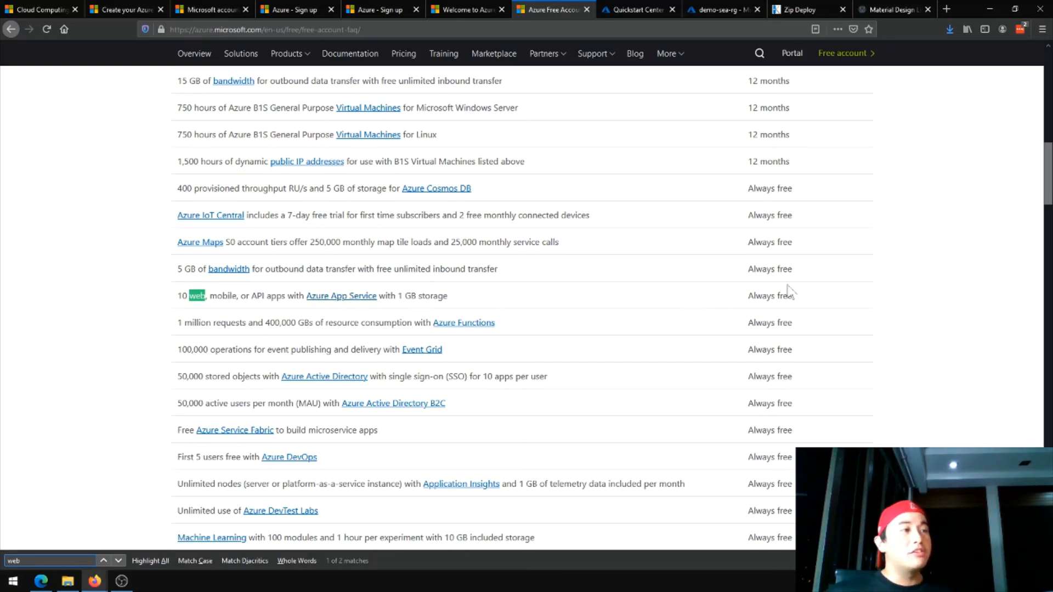
pyautogui.click(716, 2)
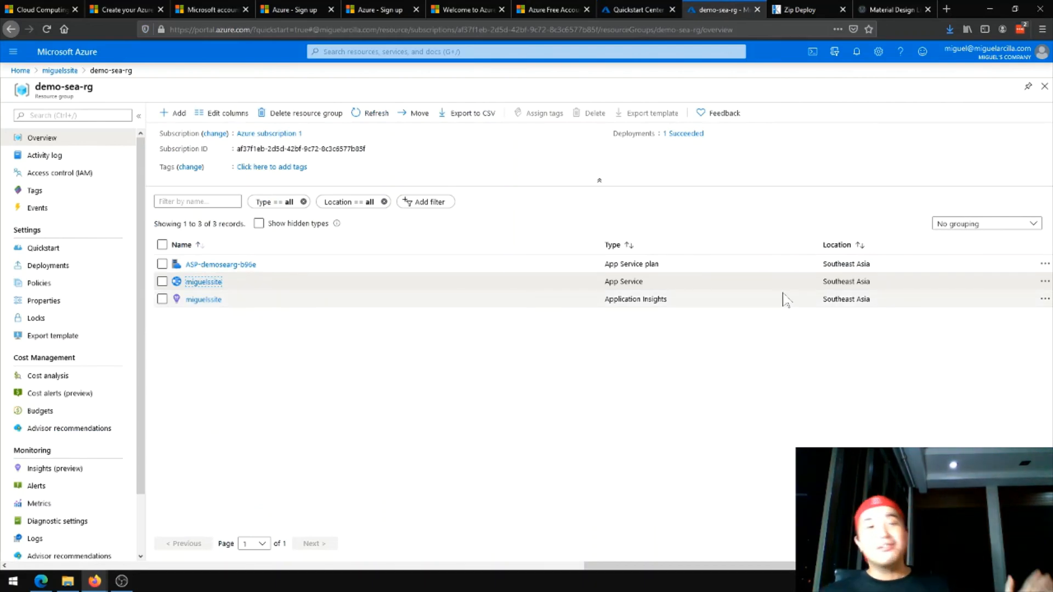
pyautogui.click(531, 11)
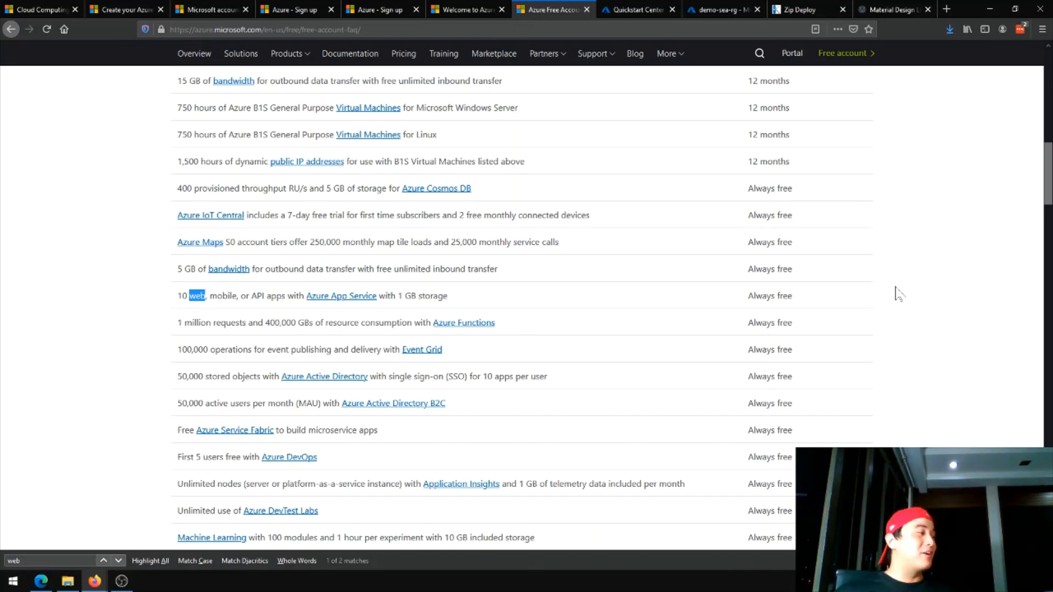
pyautogui.press('Escape')
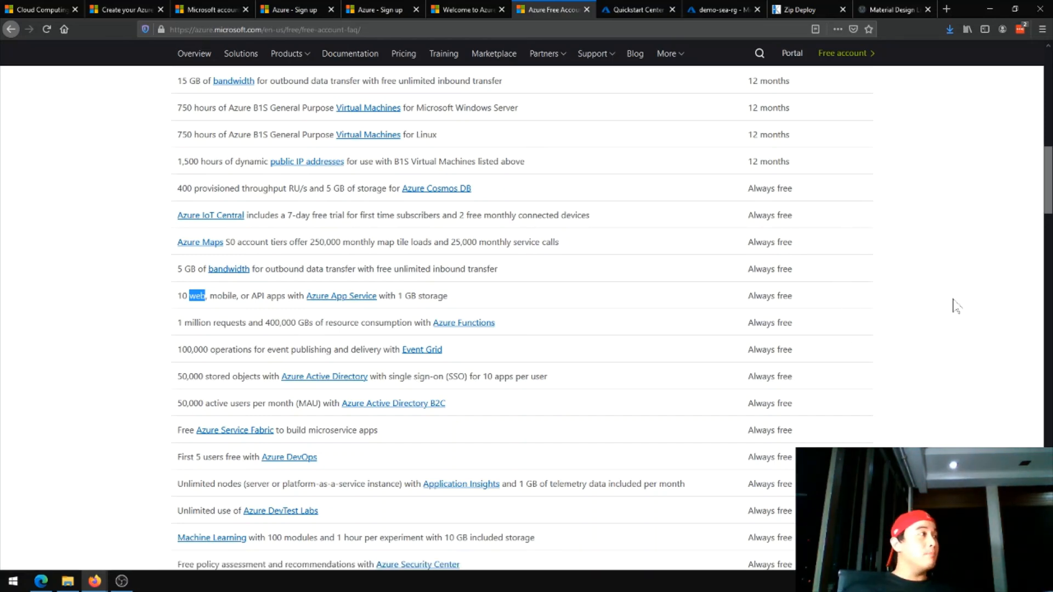
# Revisit the deployed live site and review the Azure home page's free account benefits and highlights
pyautogui.click(888, 9)
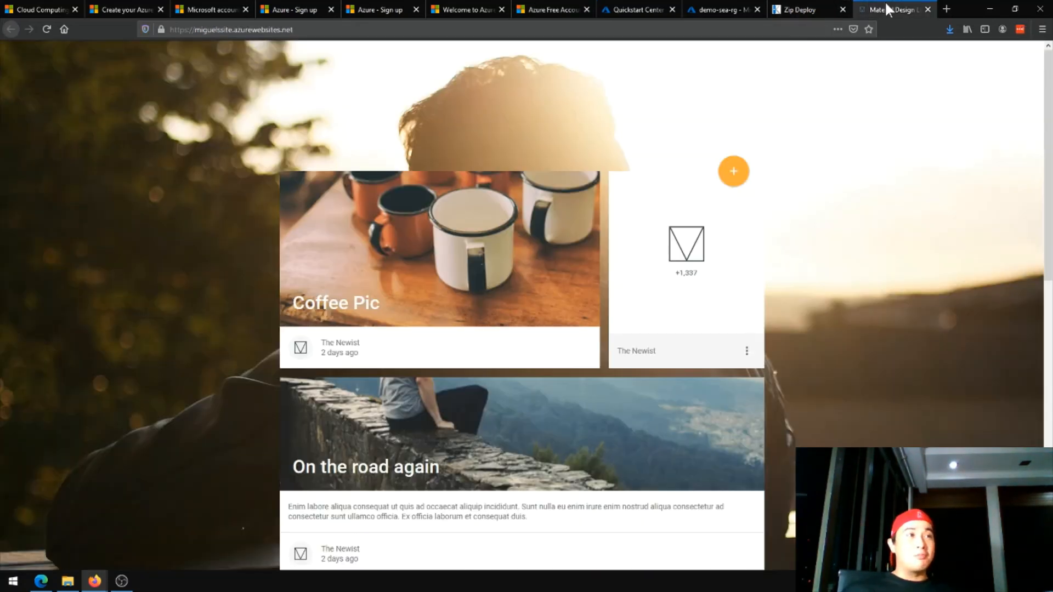
pyautogui.click(794, 9)
pyautogui.click(57, 8)
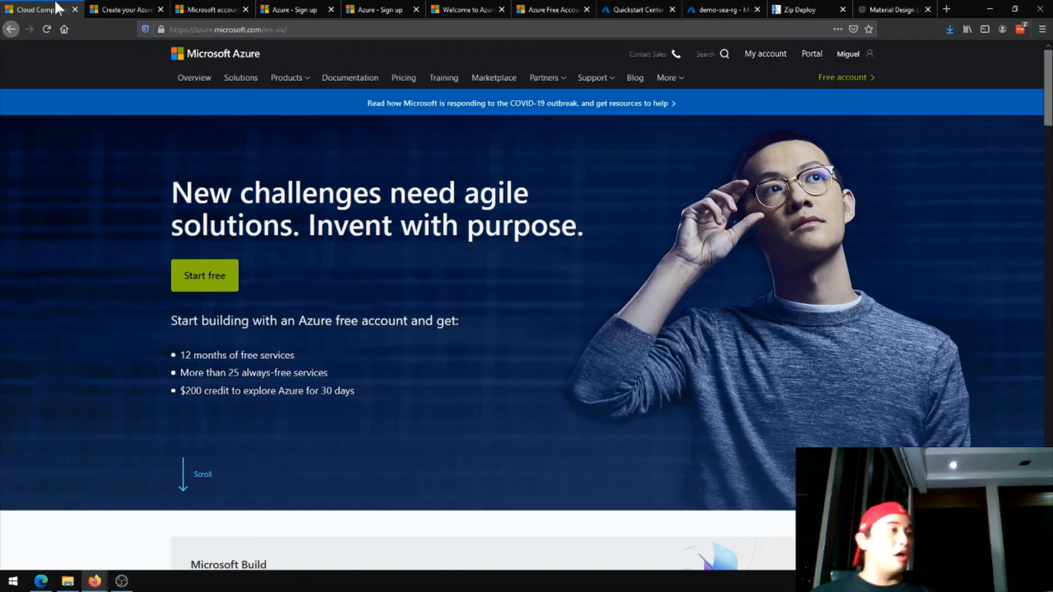
pyautogui.scroll(-4, 588, 379)
pyautogui.scroll(-3, 591, 384)
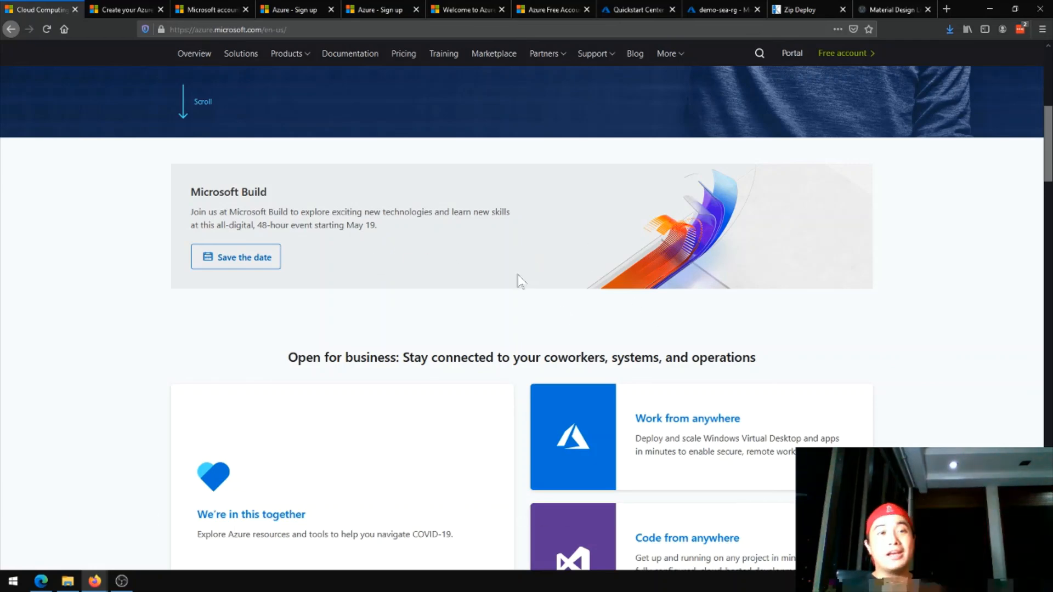
pyautogui.scroll(1, 738, 352)
pyautogui.scroll(6, 737, 352)
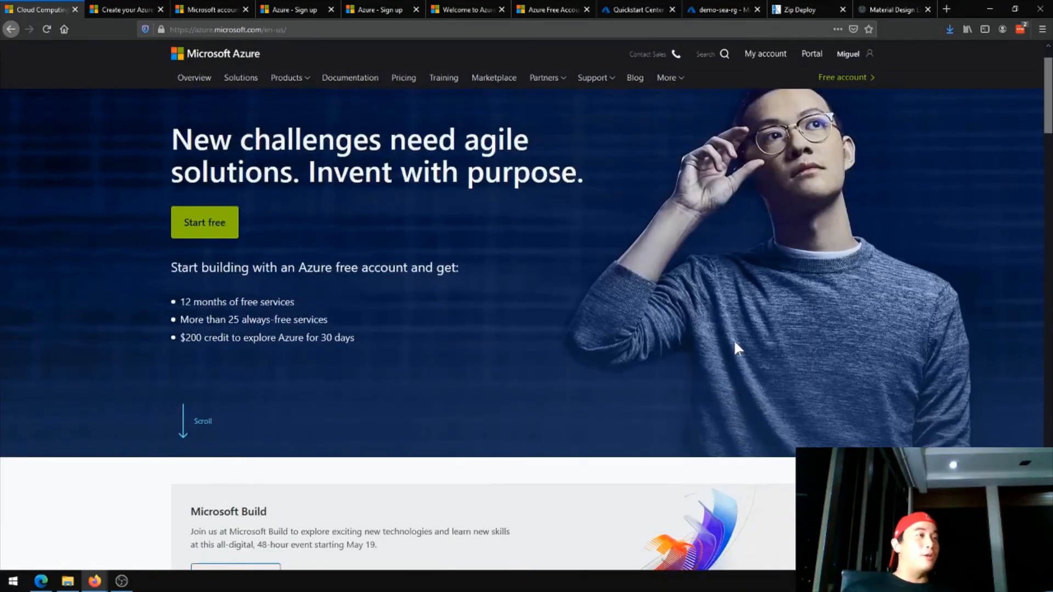